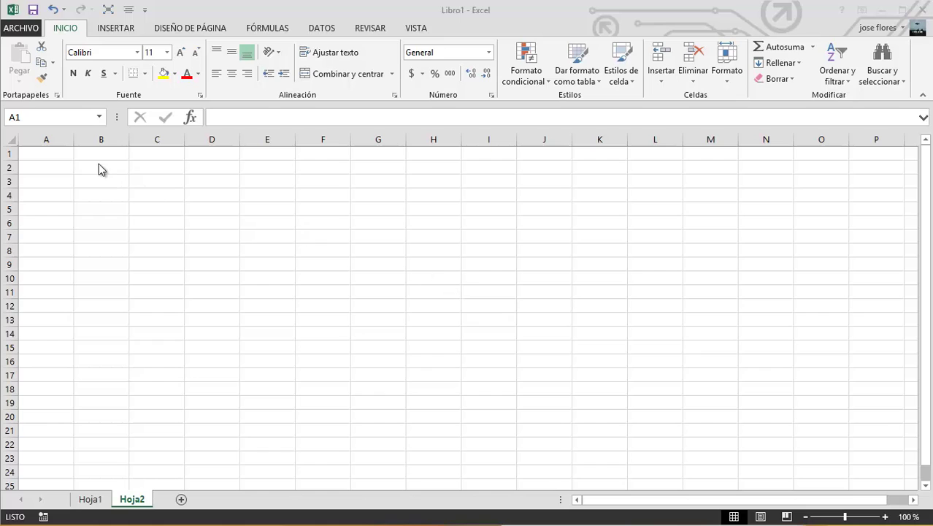
Step: Activate the Excel window so the blank Hoja2 sheet of Libro1 is showing
left_click(99, 163)
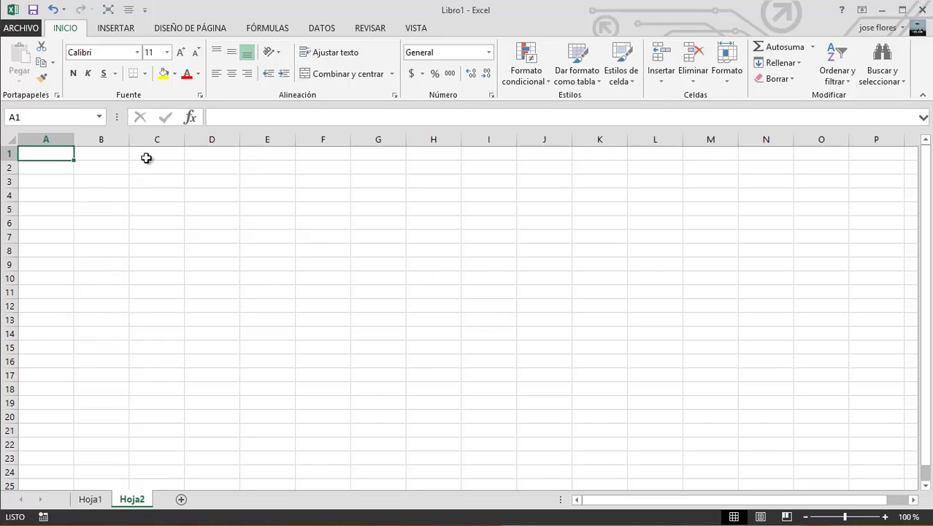
left_click(91, 501)
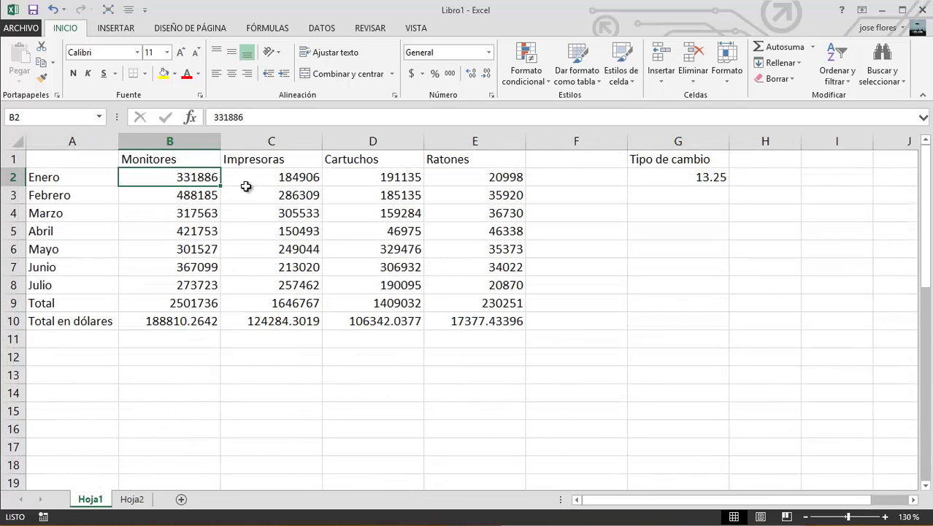
left_click_drag(182, 173, 481, 314)
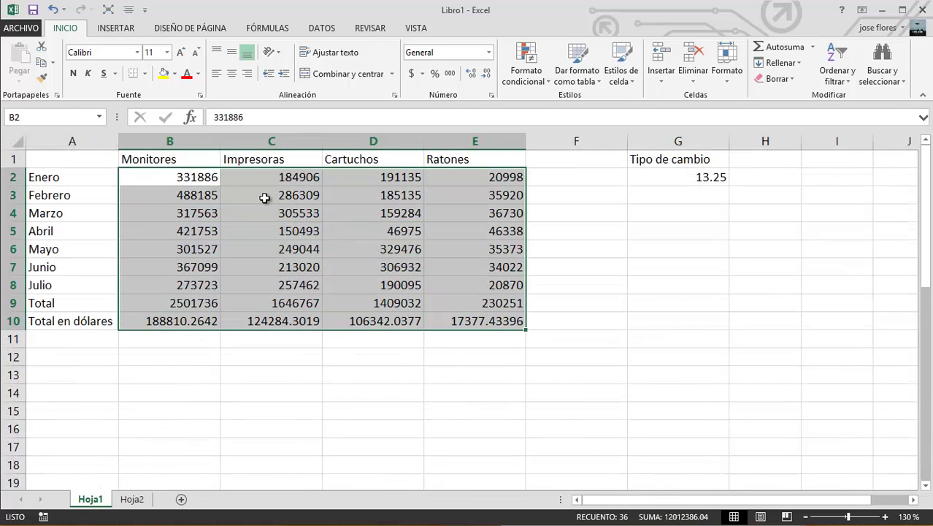
left_click(196, 177)
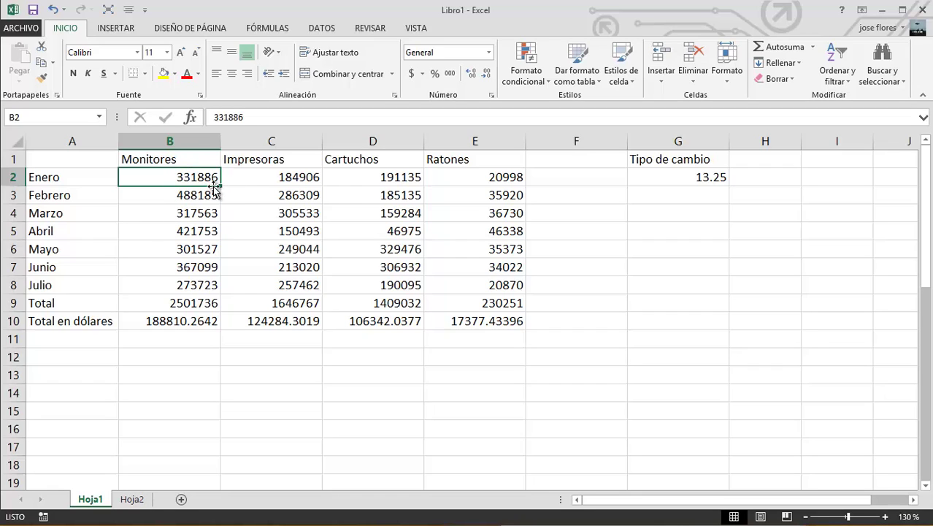
left_click(133, 500)
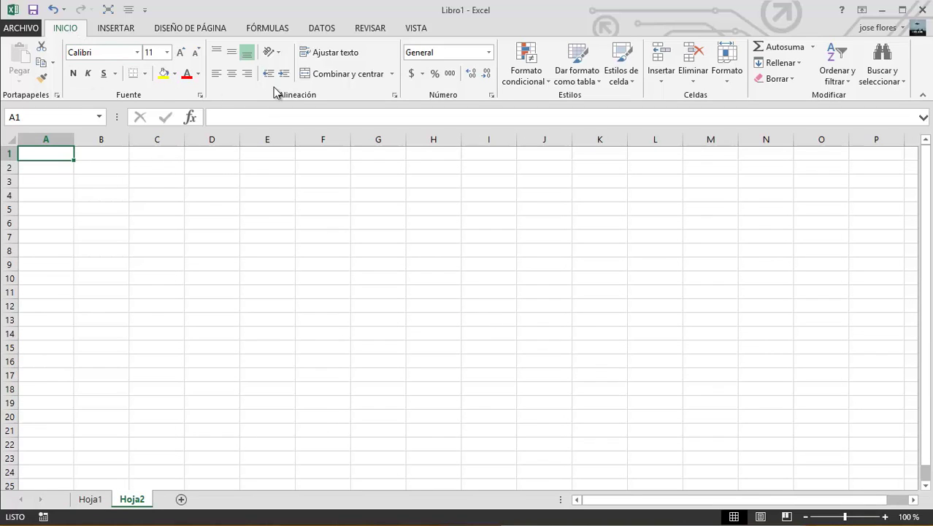
Step: Open Formato de celdas for Hoja2 through Más formatos de número
left_click(490, 53)
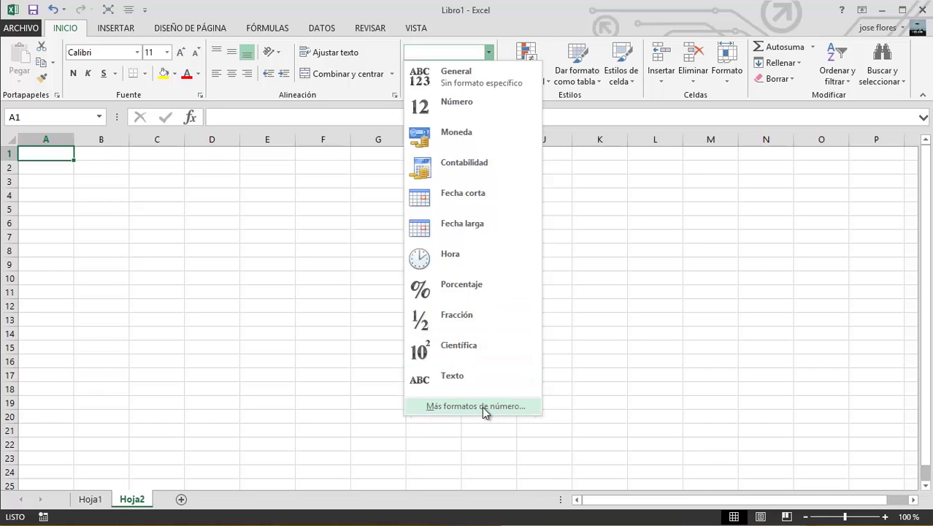
left_click(482, 406)
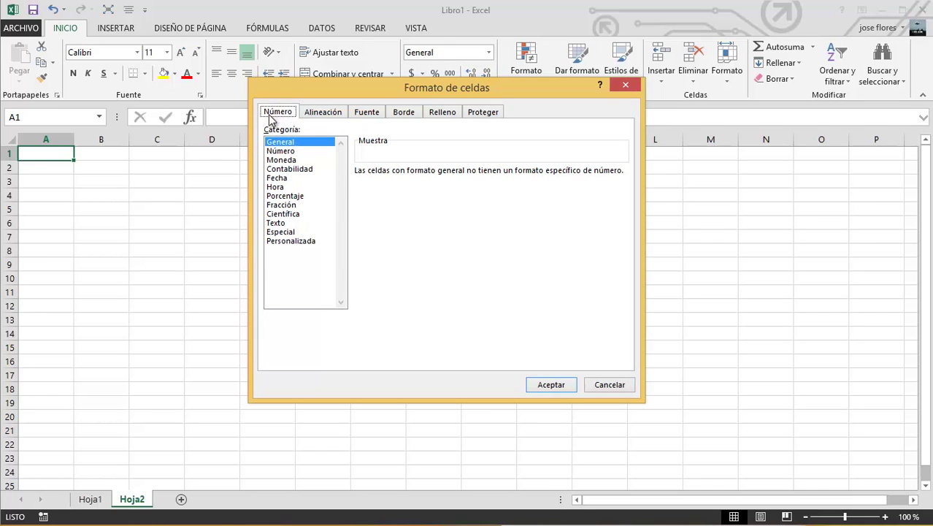
Step: Browse each number category, from Número and Moneda to Especial and Personalizada, ending on Número
left_click(289, 151)
left_click(291, 160)
left_click(296, 168)
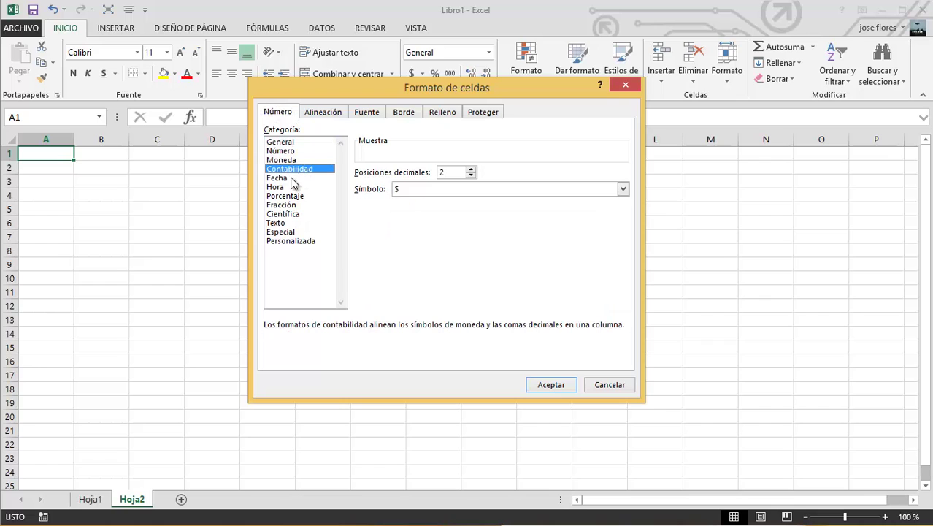
left_click(291, 178)
left_click(296, 196)
left_click(295, 188)
left_click(298, 196)
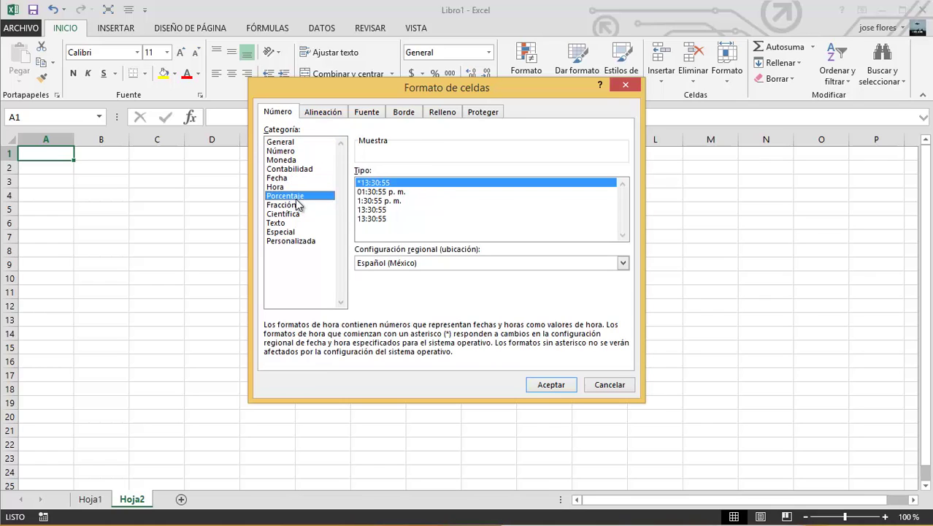
left_click(296, 205)
left_click(297, 214)
left_click(298, 222)
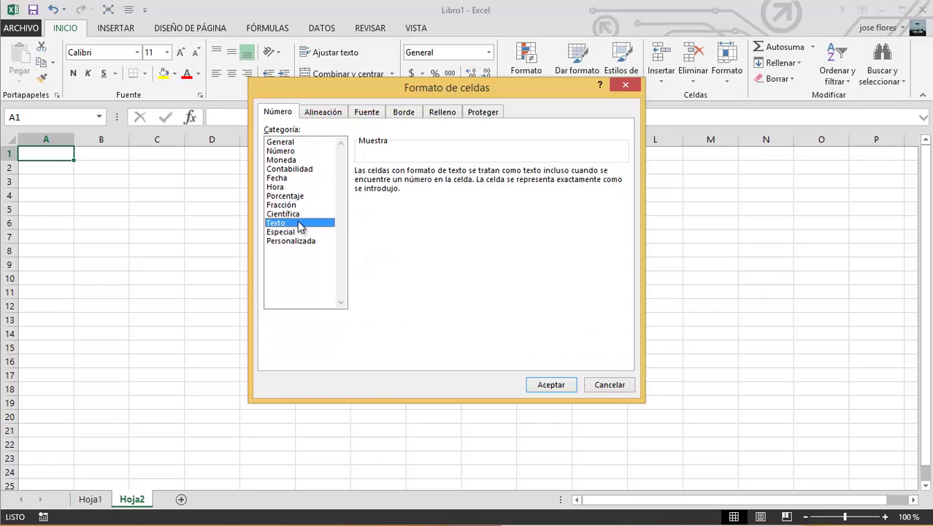
left_click(300, 232)
left_click(301, 241)
left_click(294, 214)
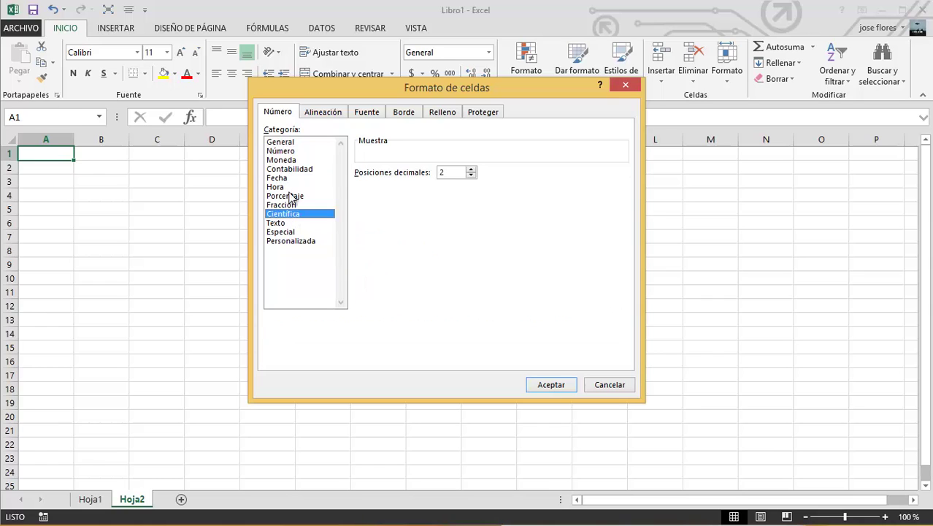
left_click(292, 169)
left_click(295, 142)
left_click(296, 152)
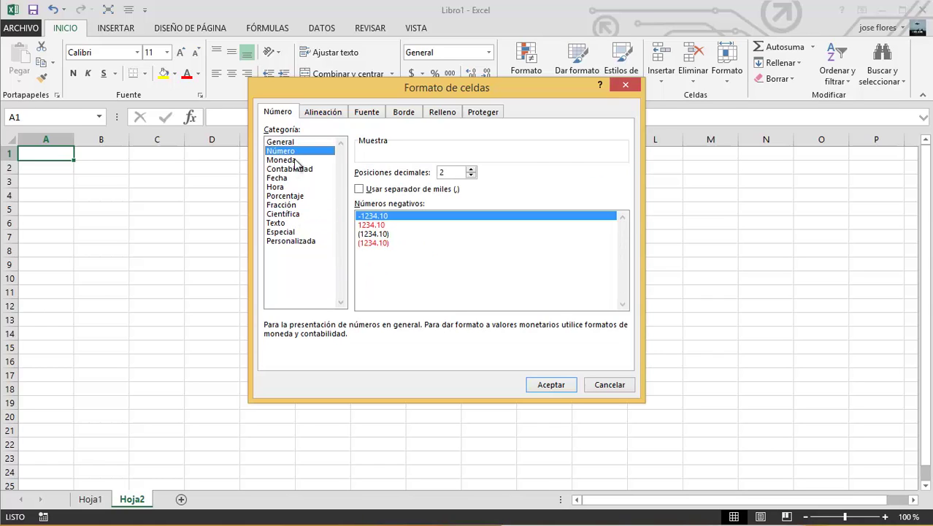
left_click(296, 160)
left_click(296, 169)
left_click(297, 179)
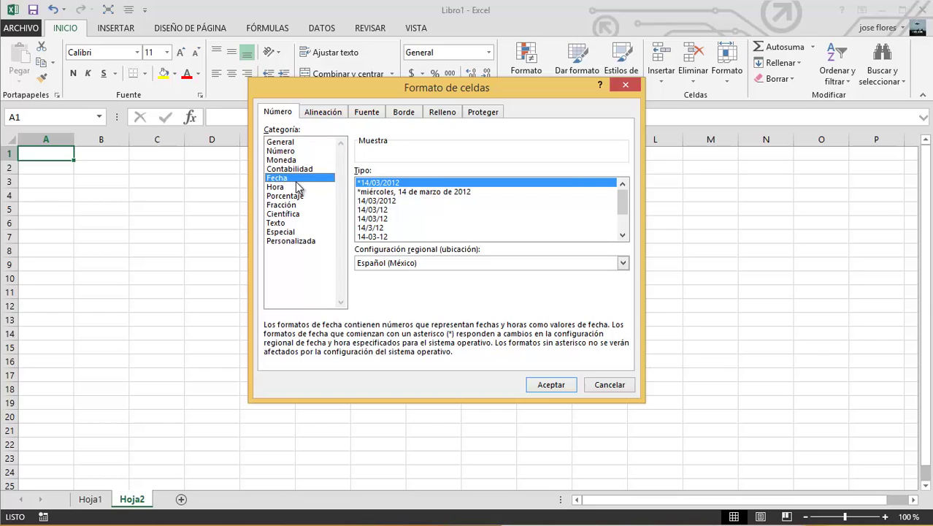
left_click(285, 143)
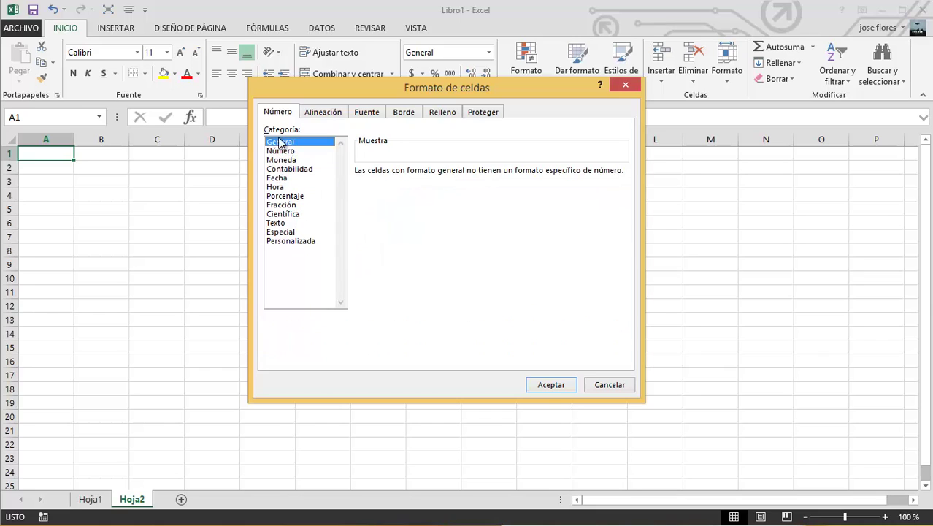
left_click(281, 151)
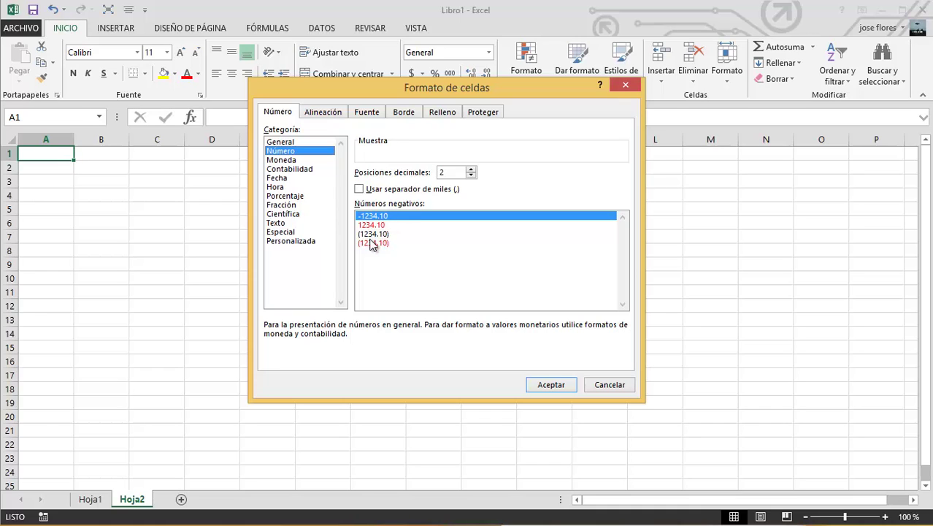
Step: In Personalizada, inspect the #,##0, #,##0_);(#,##0) and [Rojo] two-decimal codes in Tipo
left_click(306, 242)
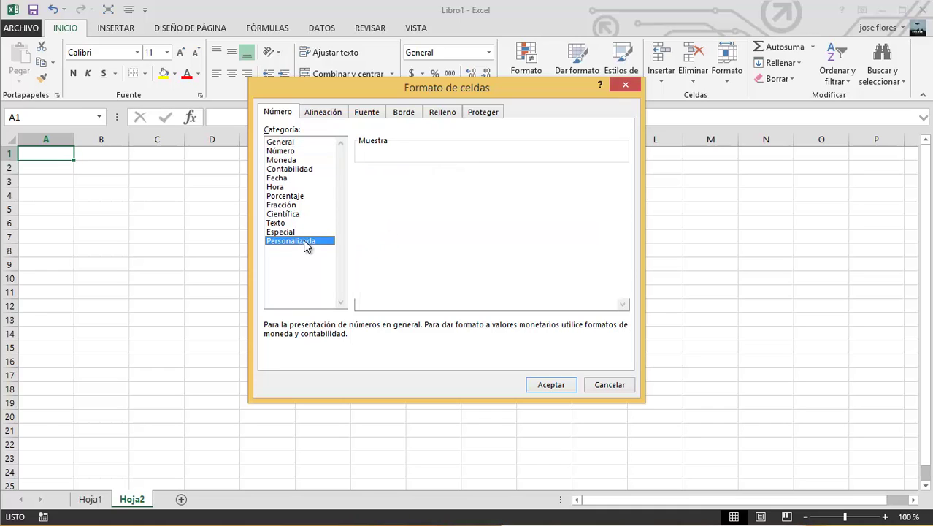
left_click_drag(622, 221, 625, 275)
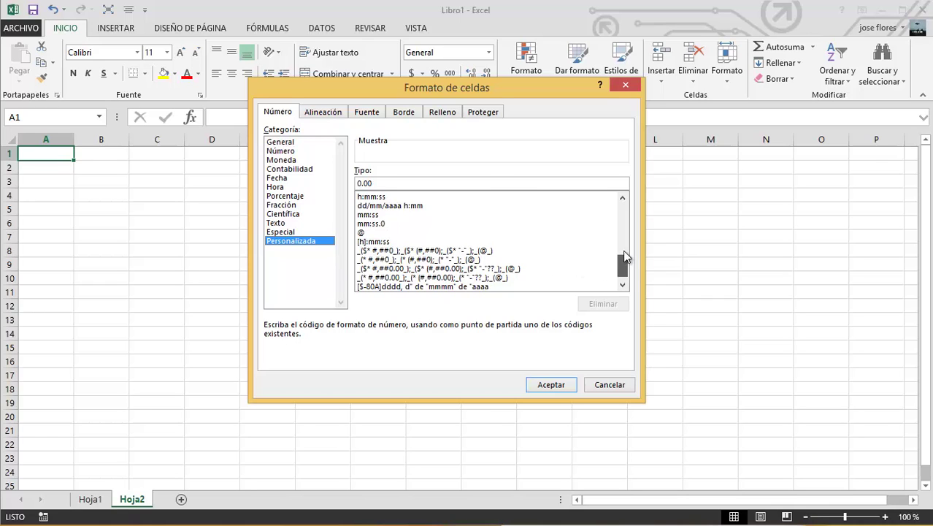
left_click_drag(625, 254, 621, 211)
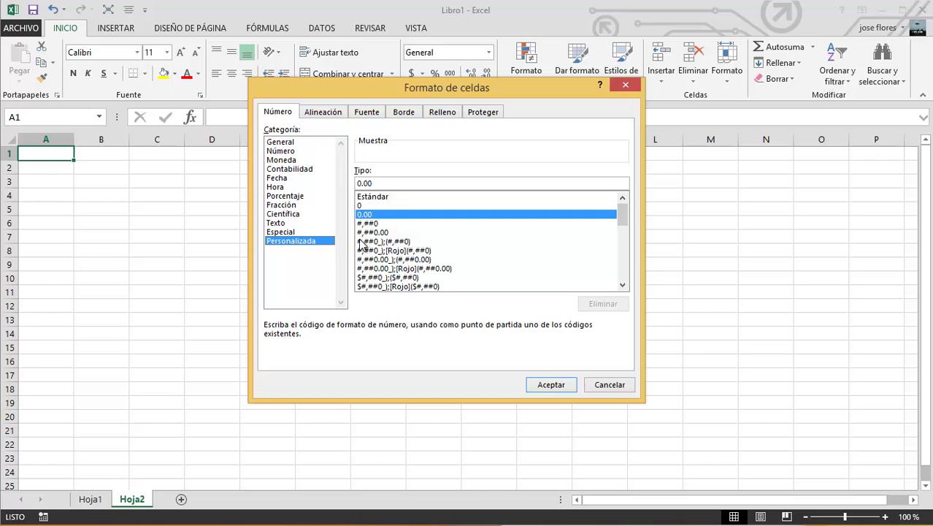
left_click(363, 224)
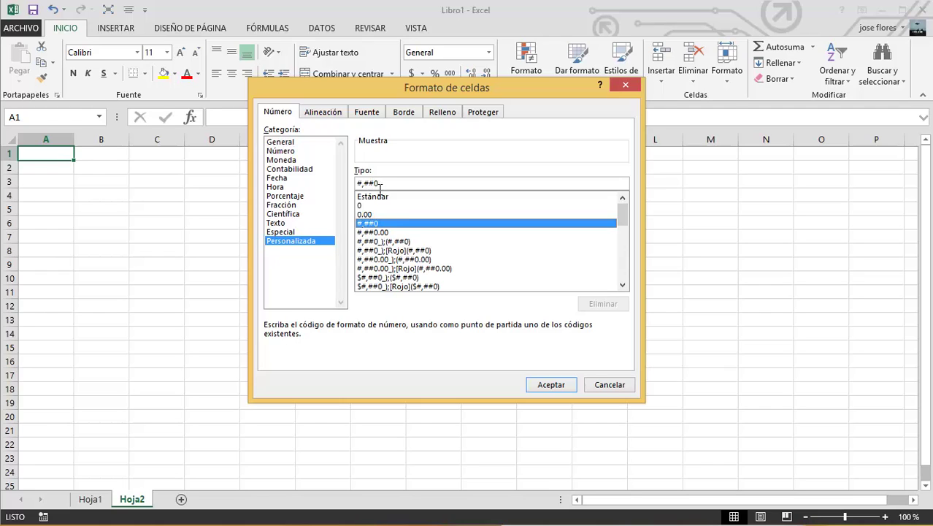
left_click(400, 241)
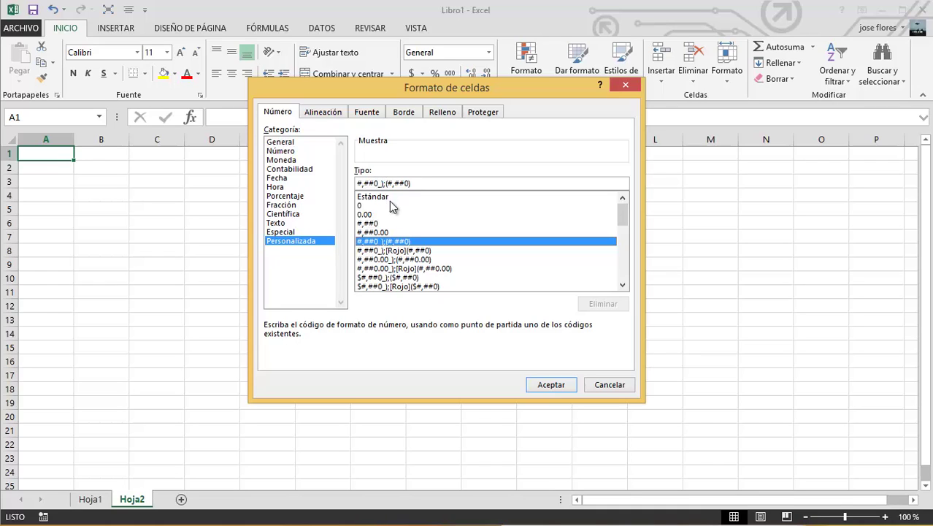
left_click_drag(386, 183, 462, 184)
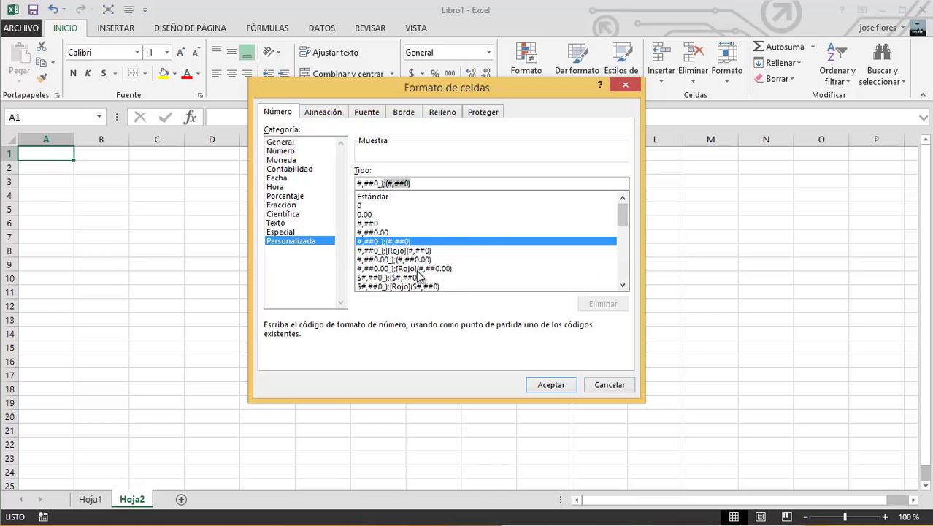
left_click(418, 268)
left_click(396, 184)
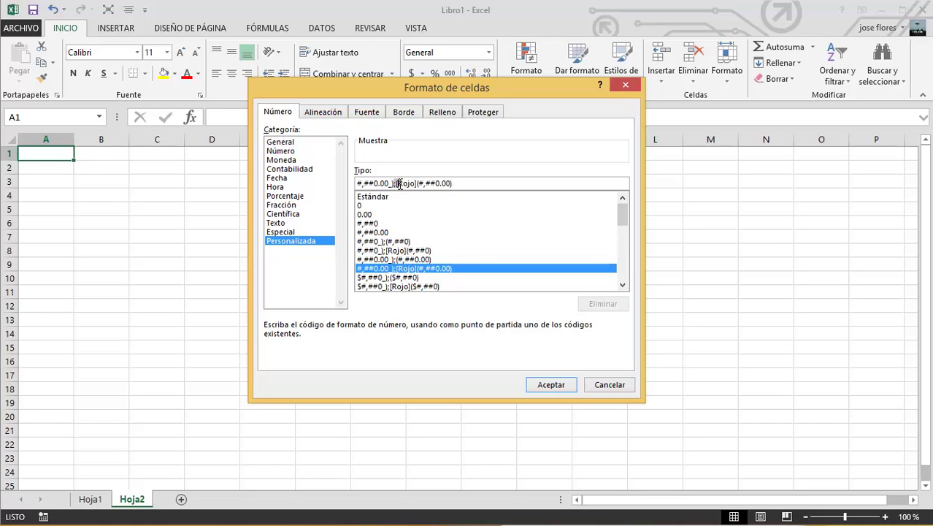
left_click_drag(397, 183, 417, 183)
Step: Inspect the _($* #,##0_) accounting codes and the long Spanish date code
left_click_drag(622, 214, 640, 278)
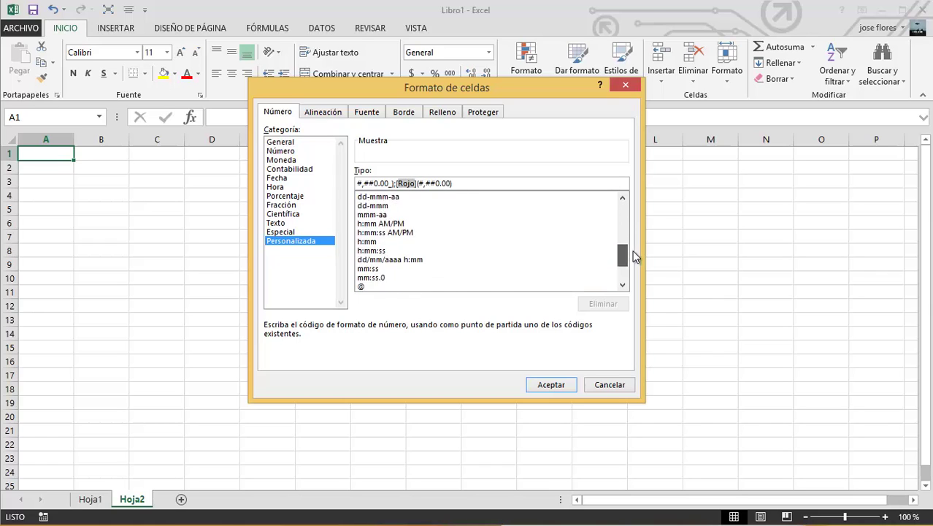
left_click(460, 251)
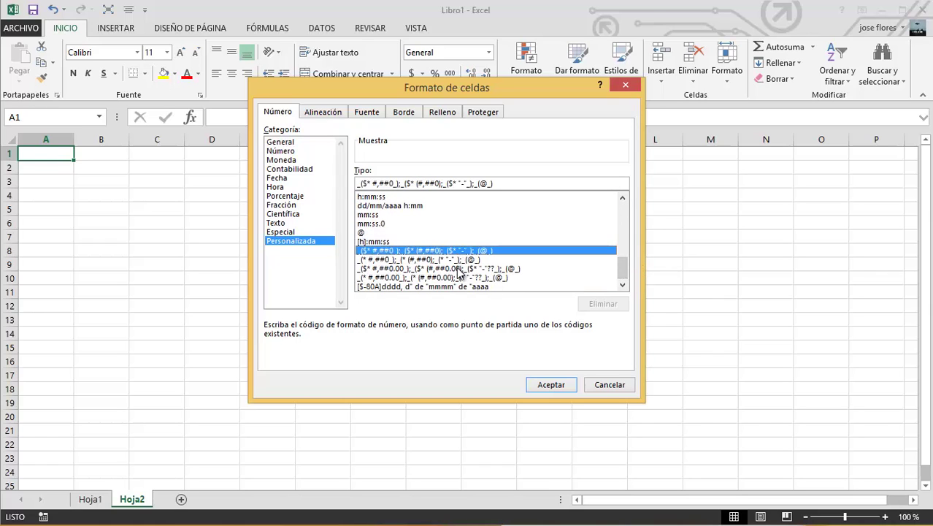
left_click(460, 269)
left_click(460, 277)
left_click(460, 287)
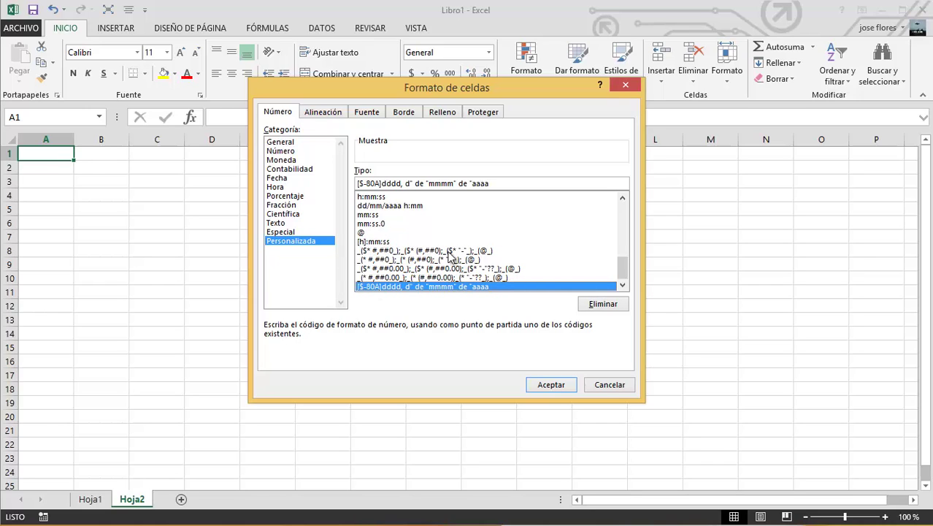
Step: Cancel Formato de celdas without applying anything, then zoom the sheet in
left_click(610, 385)
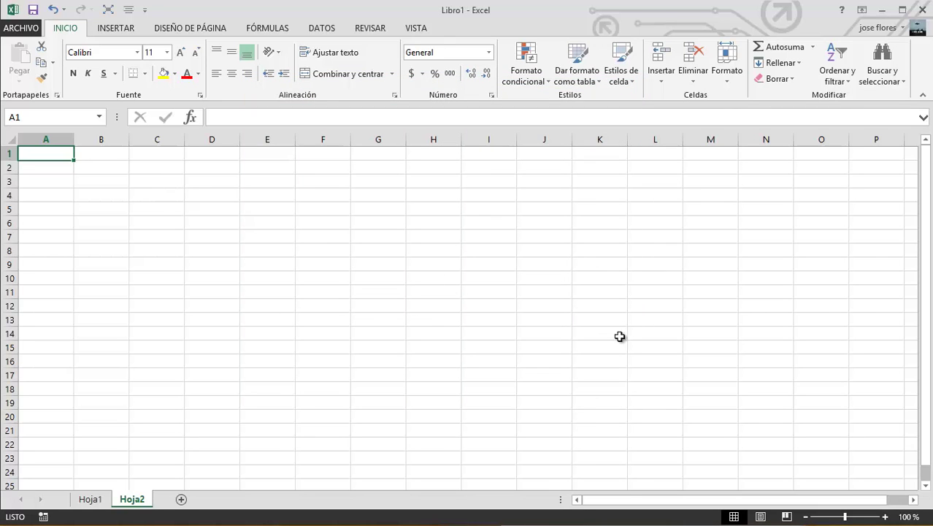
left_click(885, 516)
left_click(884, 516)
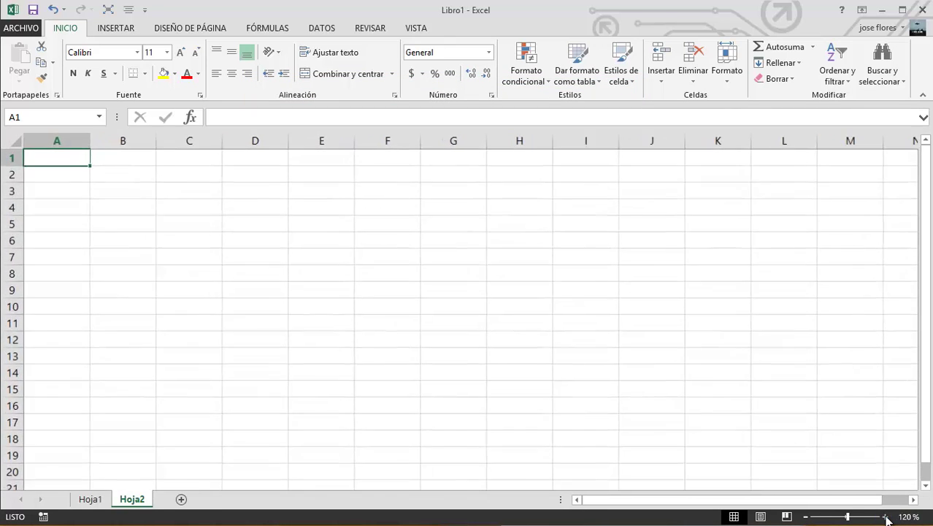
left_click(885, 516)
left_click(885, 516)
left_click(885, 516)
left_click(886, 516)
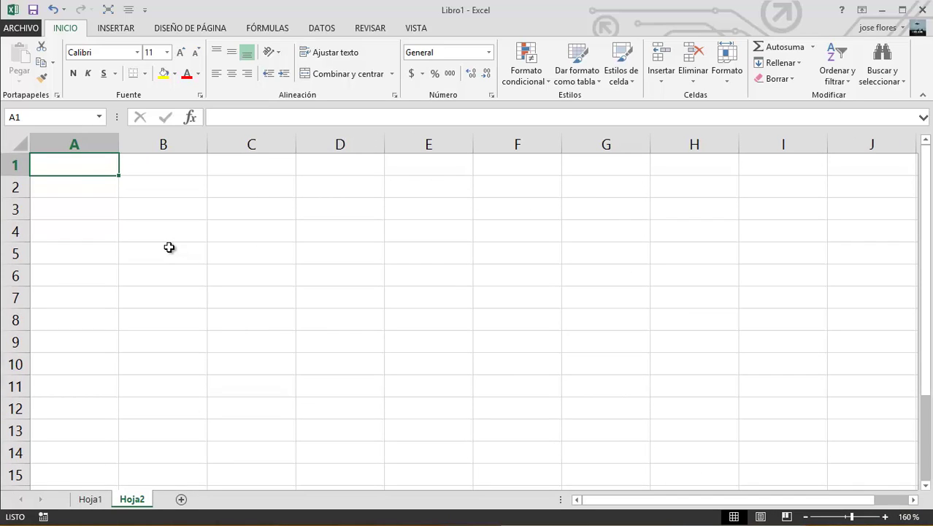
Step: Note in A1 'Tienen 4 partes, se divide por un ;'; list the four sections in A2
type("Tienen ")
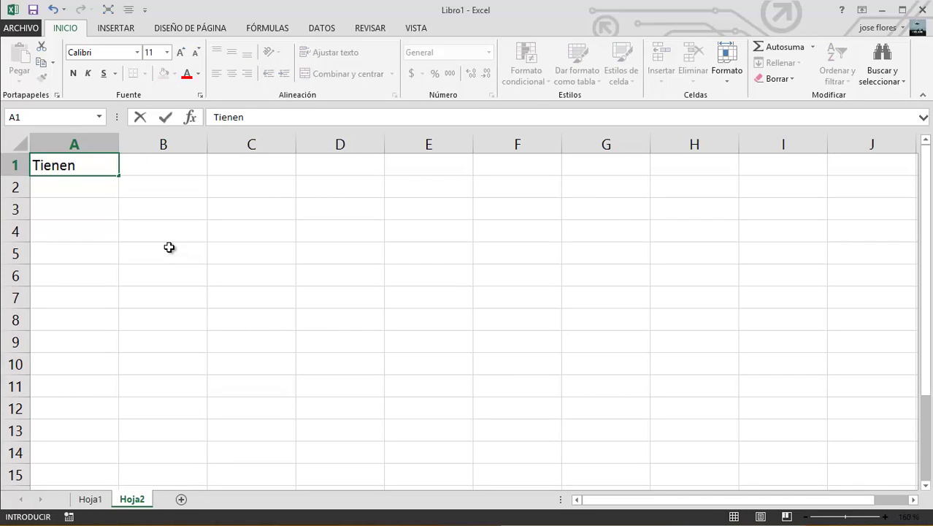
type("4 parte")
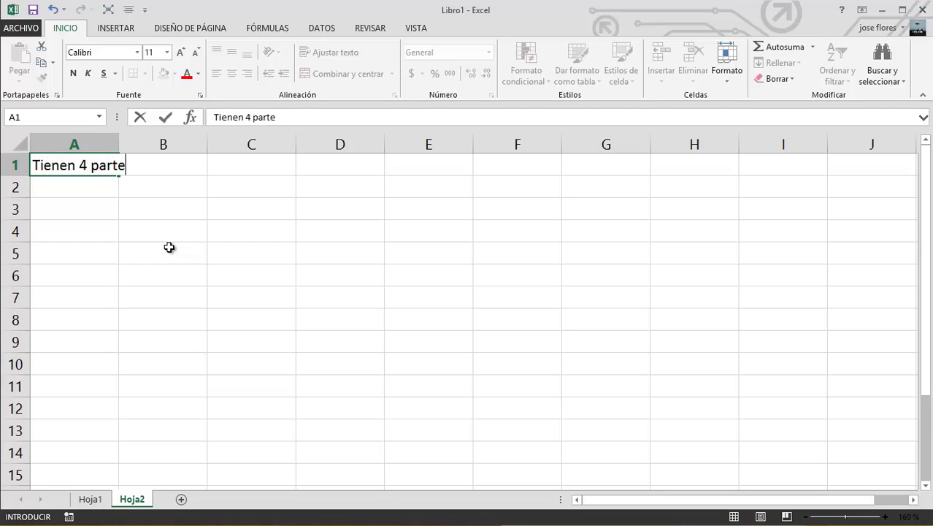
type("s, ")
type("se divide ")
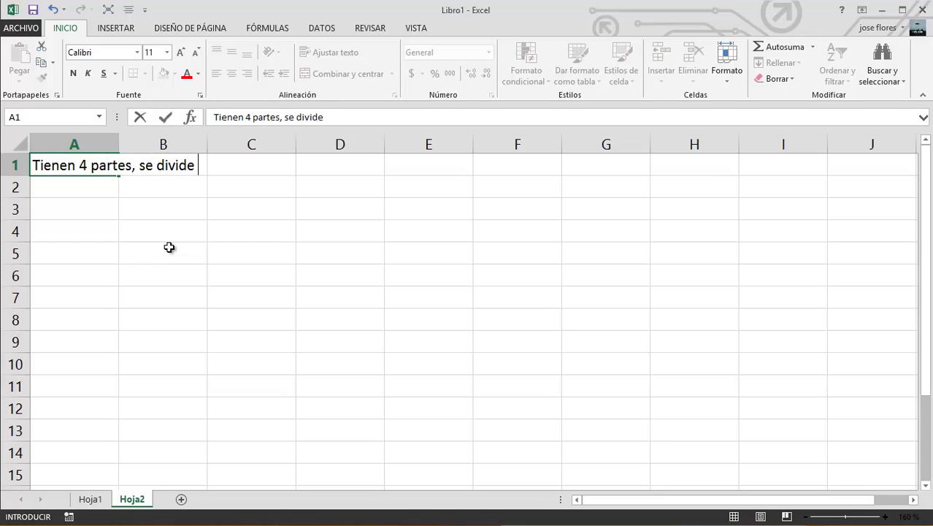
type("por un ;")
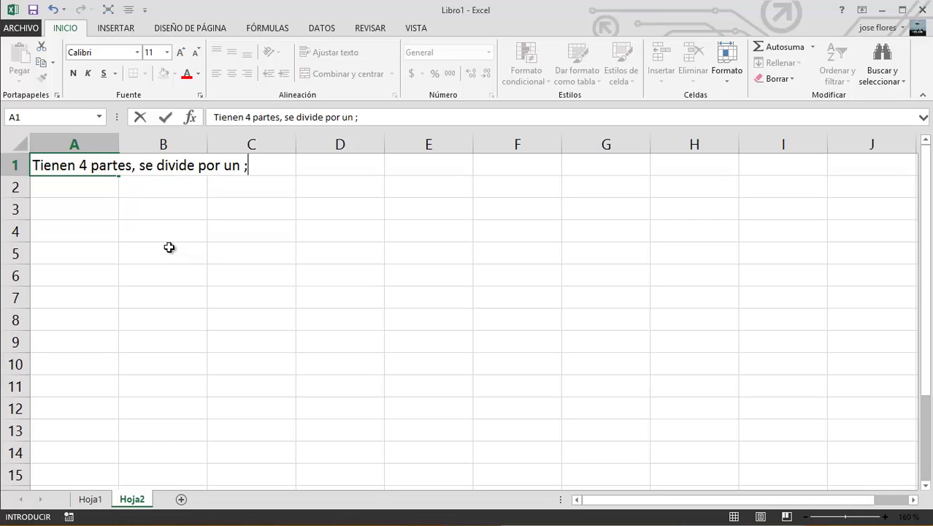
key("Return")
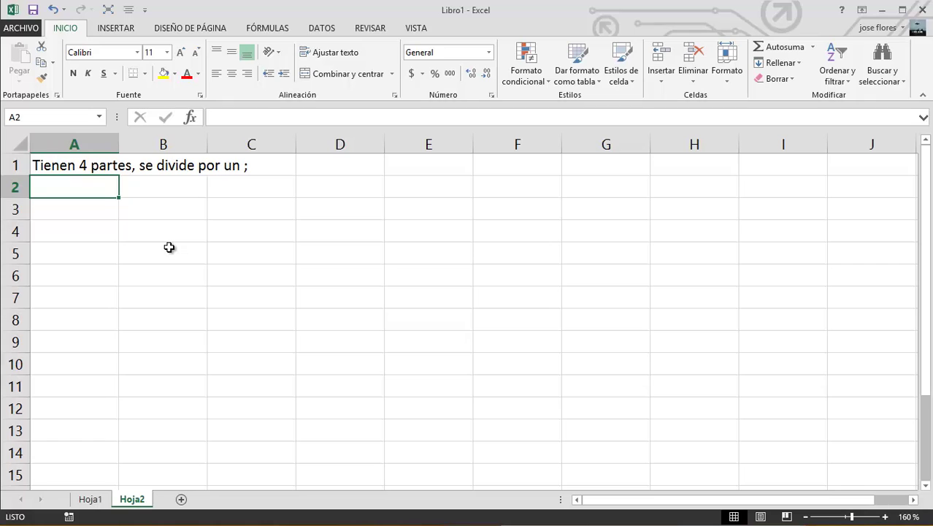
type("num")
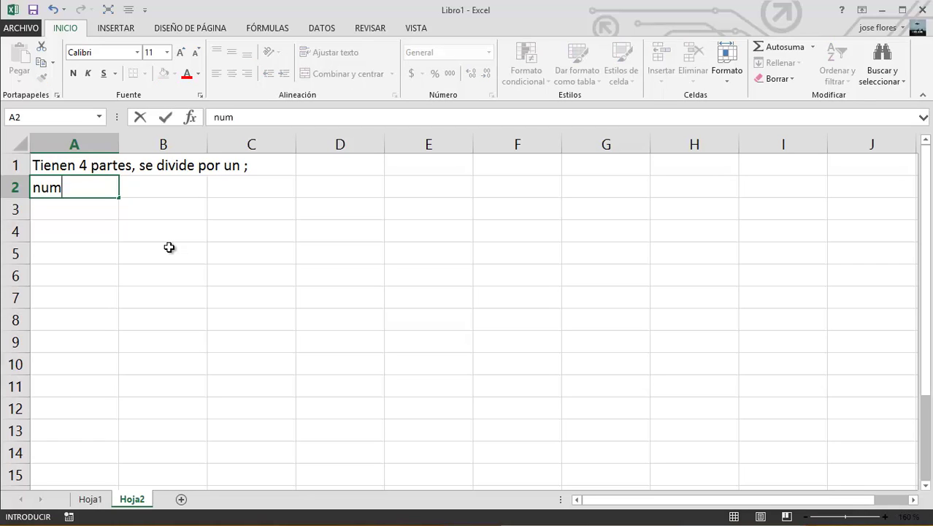
type("eros posi")
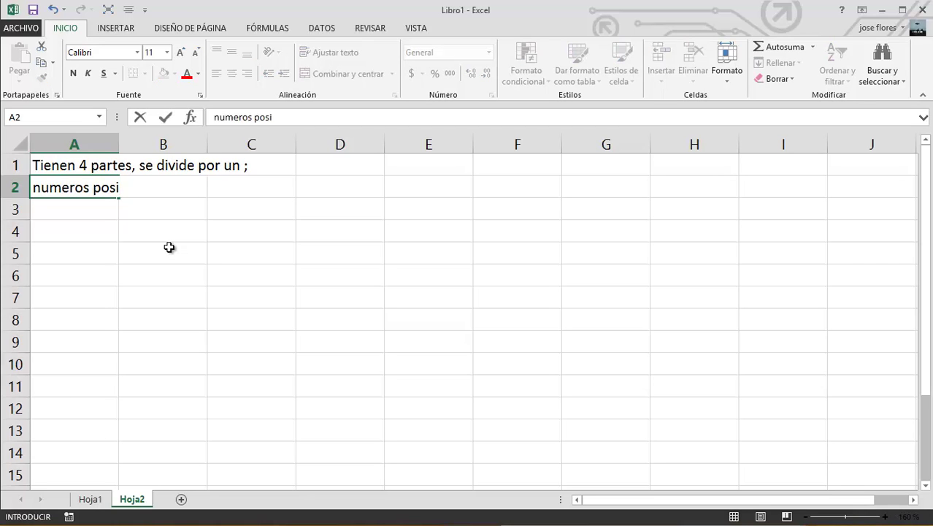
type("tivods")
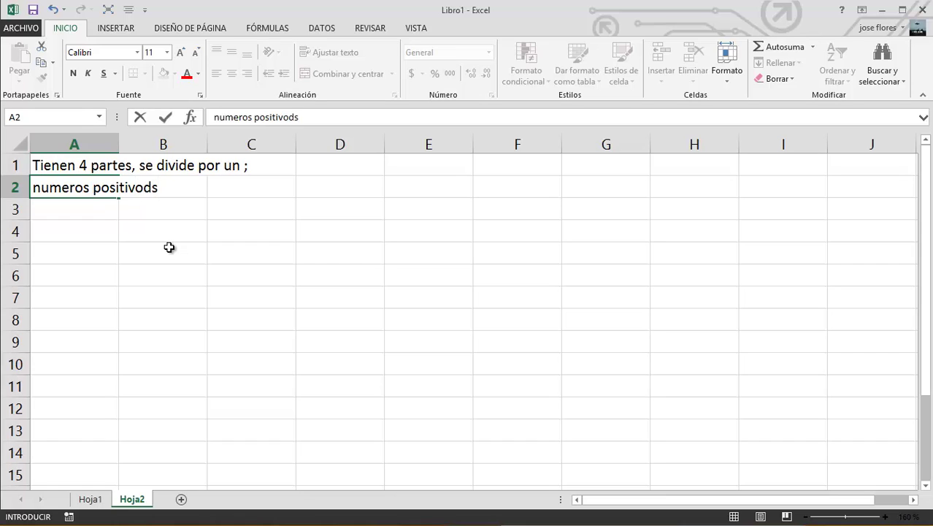
key("BackSpace")
key("BackSpace")
type("s ; ")
type("nu")
type("mepro")
key("BackSpace")
key("BackSpace")
key("BackSpace")
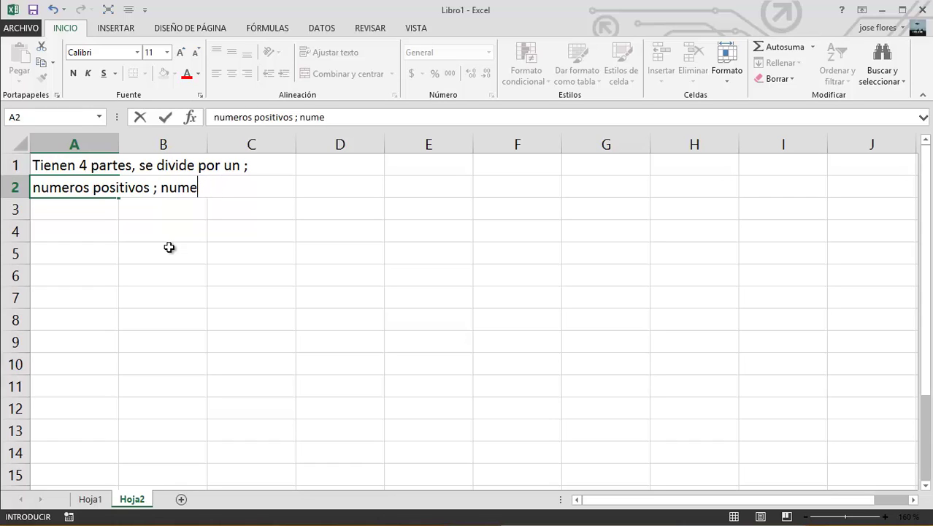
type("ros ")
type("negativ")
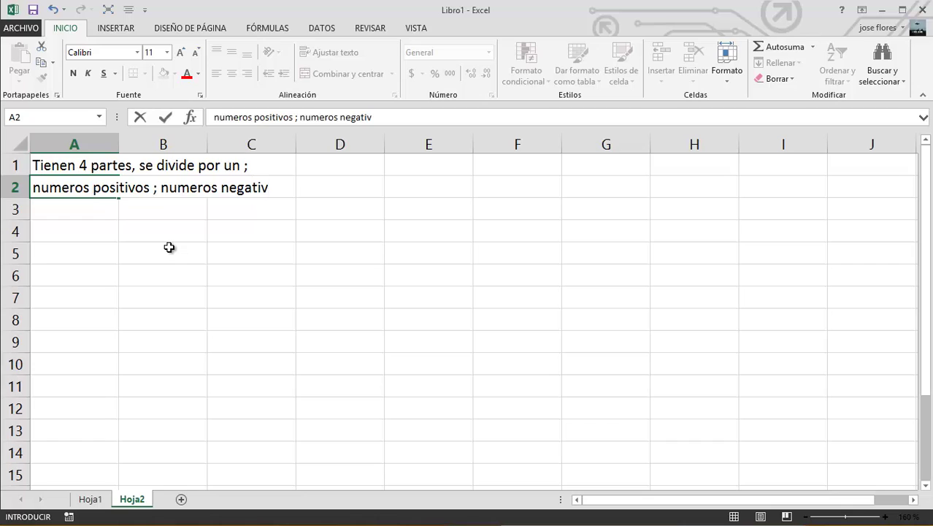
key("BackSpace")
type("vos ; ")
type("va")
type("lores cero ")
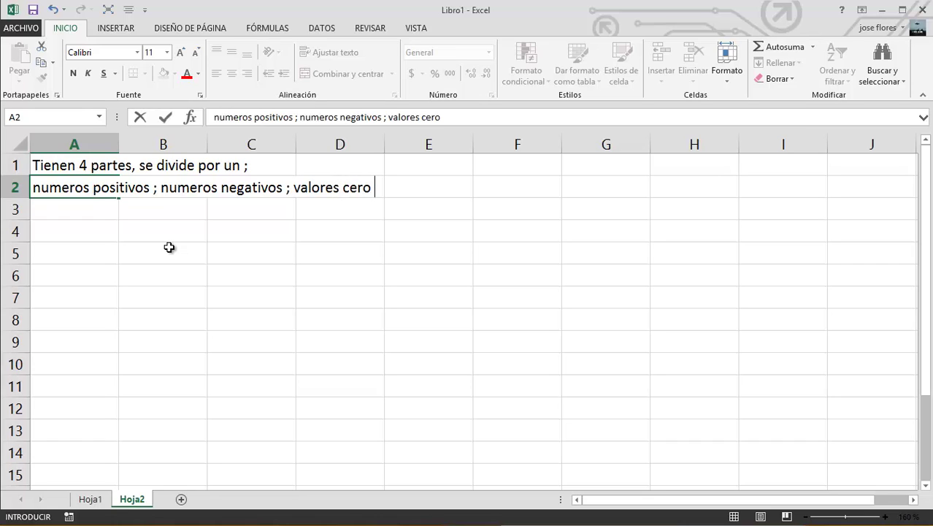
type("; ")
type("valores d")
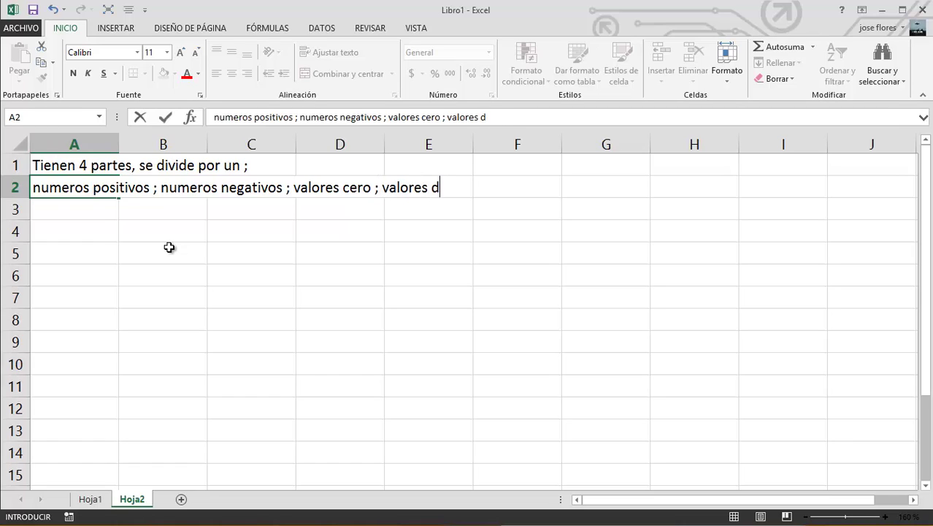
type("e texto")
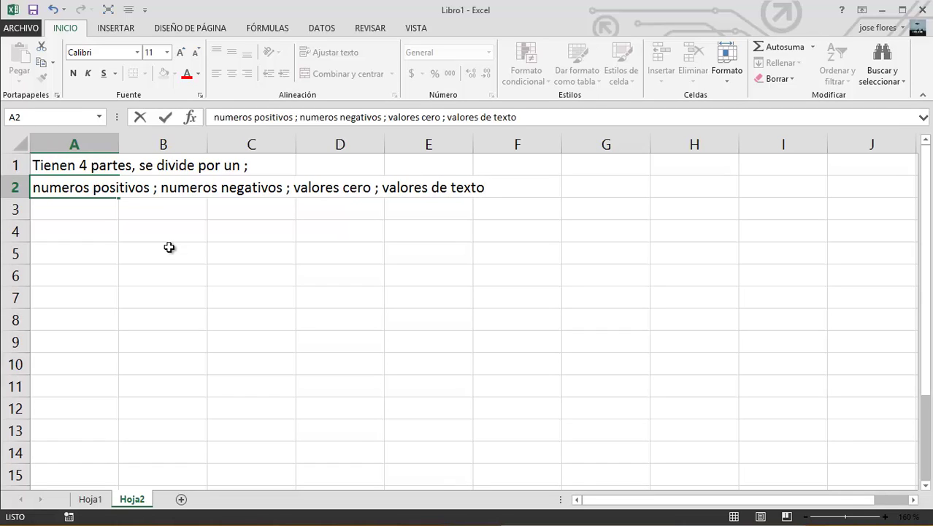
key("Return")
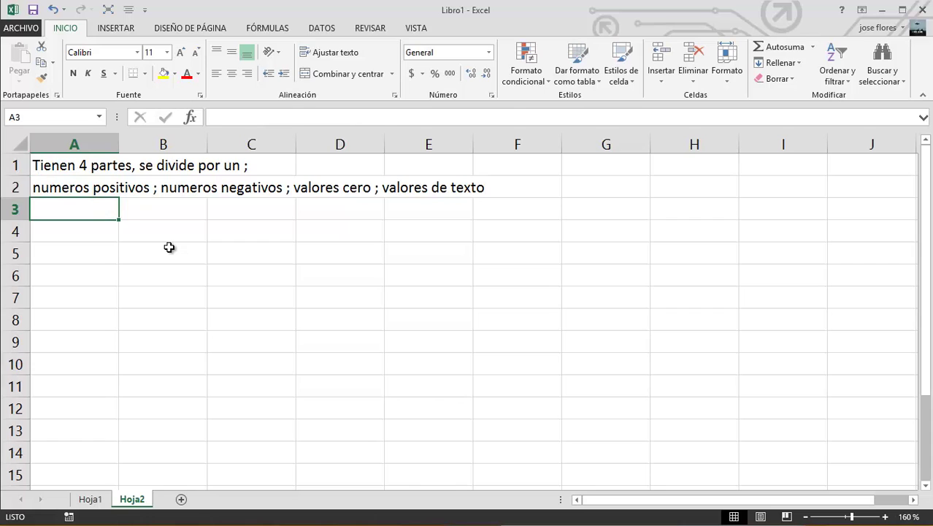
key("Up")
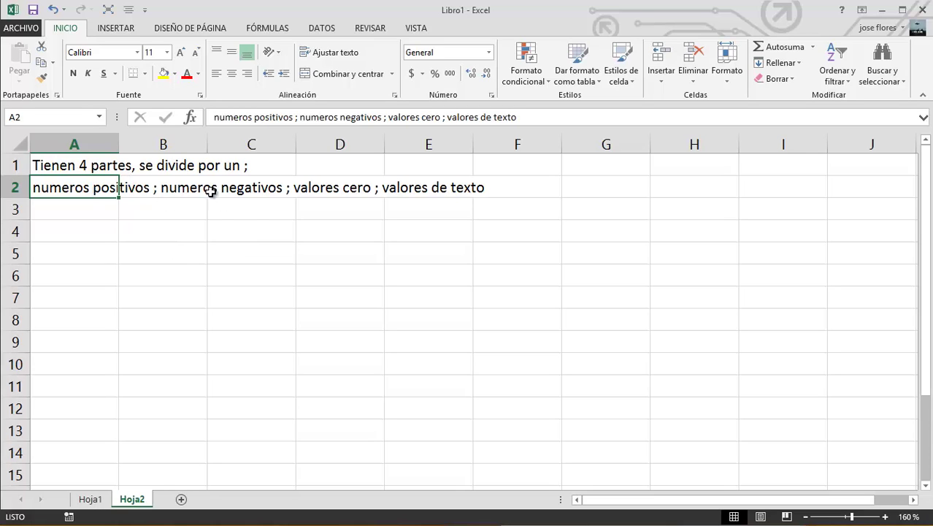
Step: Select A4 and open Formato de celdas via Más formatos de número
left_click(98, 221)
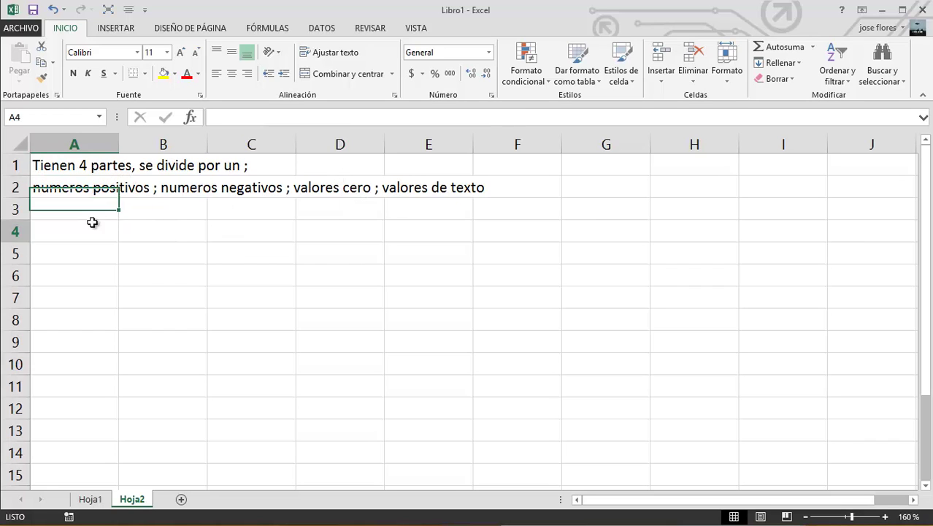
left_click(489, 52)
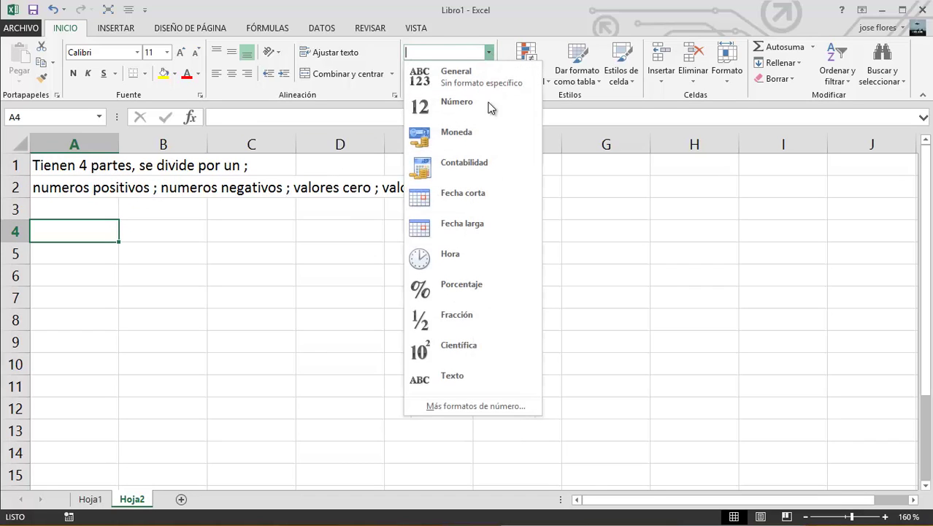
left_click(462, 408)
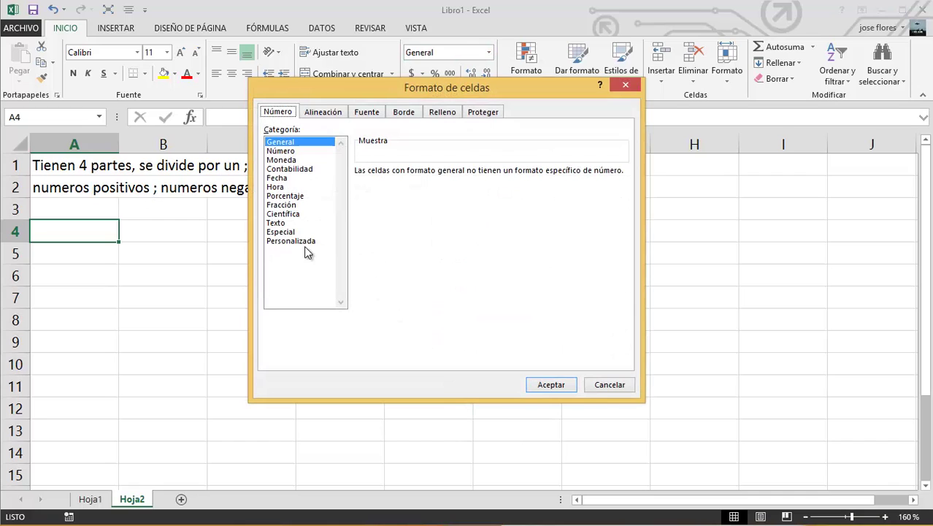
Step: In Personalizada, highlight the positive and negative sections of the red-negative currency code
left_click(304, 242)
left_click(620, 232)
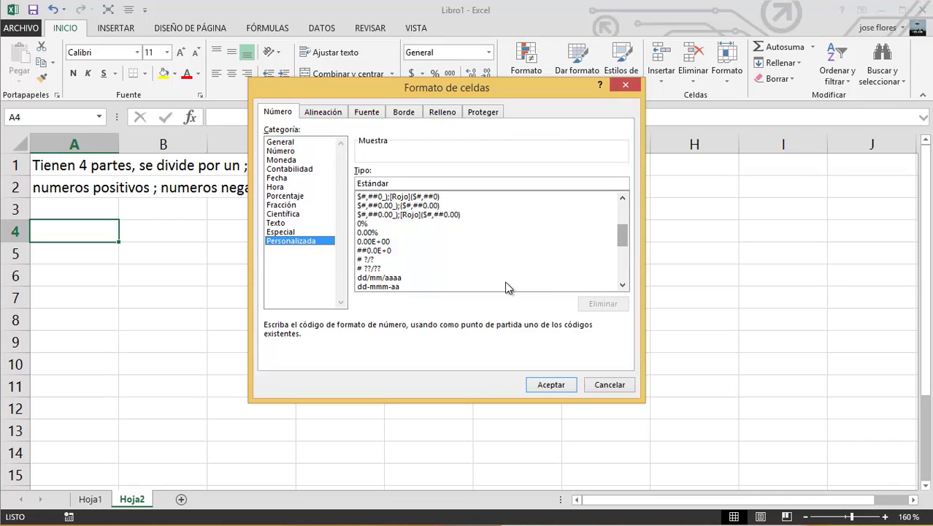
left_click(431, 216)
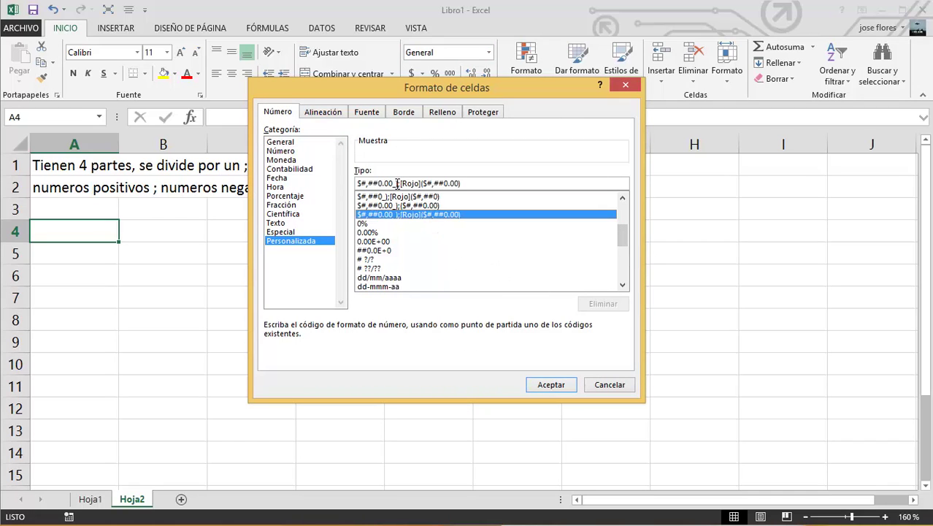
left_click_drag(397, 183, 356, 183)
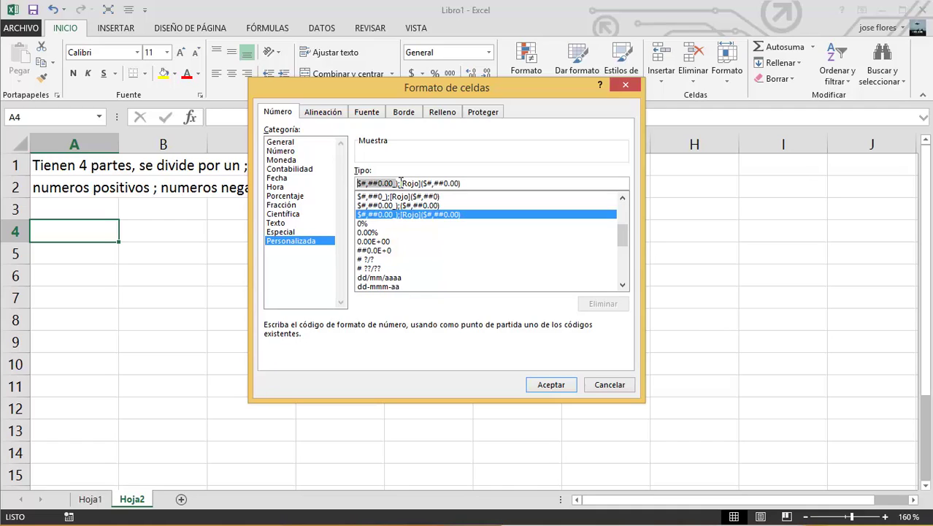
left_click_drag(400, 183, 463, 183)
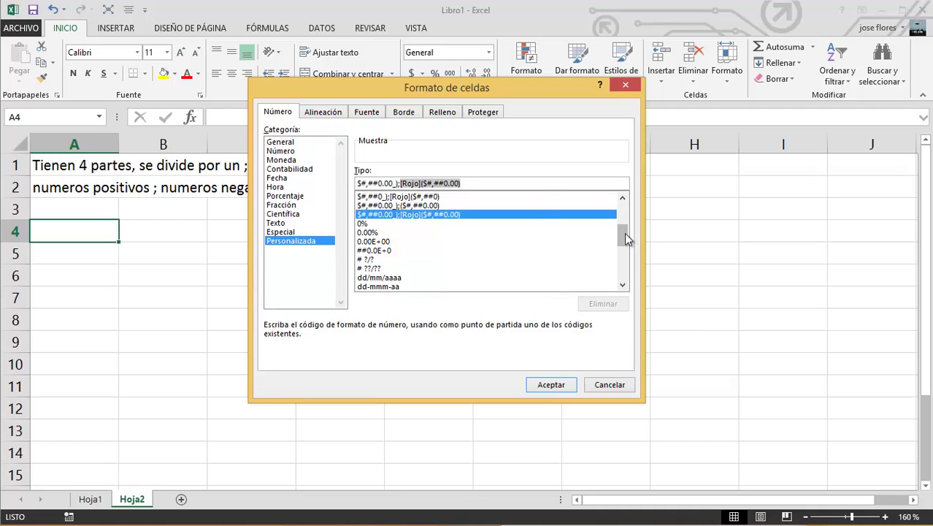
Step: Inspect the accounting code's first and text sections and the mm:ss code, then cancel
left_click_drag(626, 238, 623, 267)
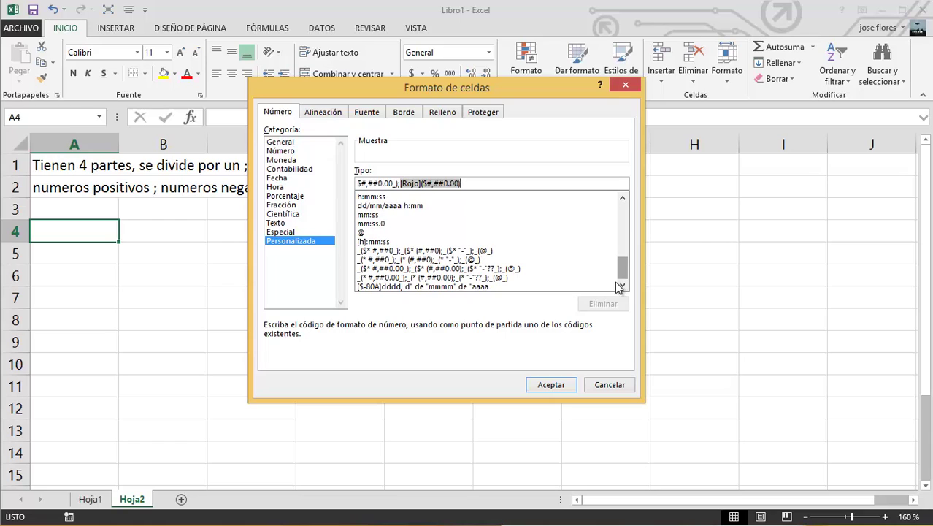
left_click(449, 251)
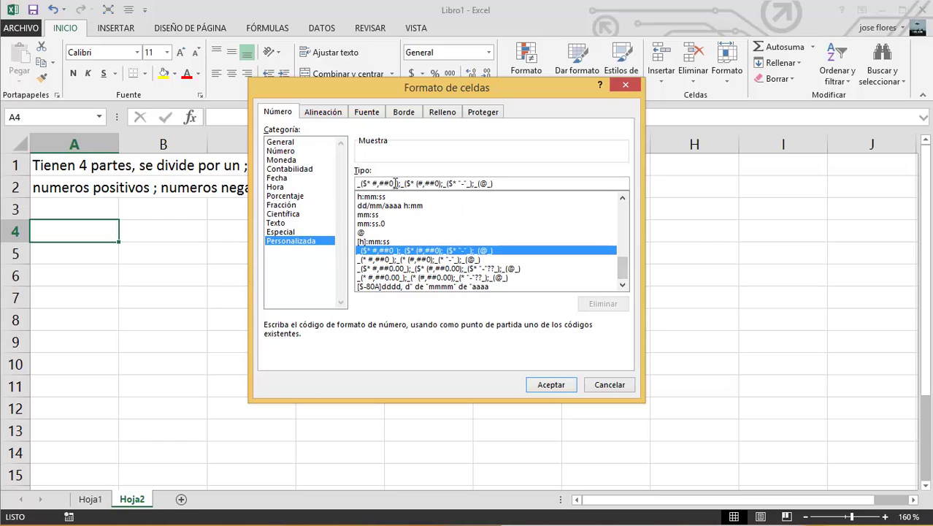
mouse_move(395, 184)
left_mouse_down()
mouse_move(357, 184)
mouse_move(439, 183)
left_mouse_up()
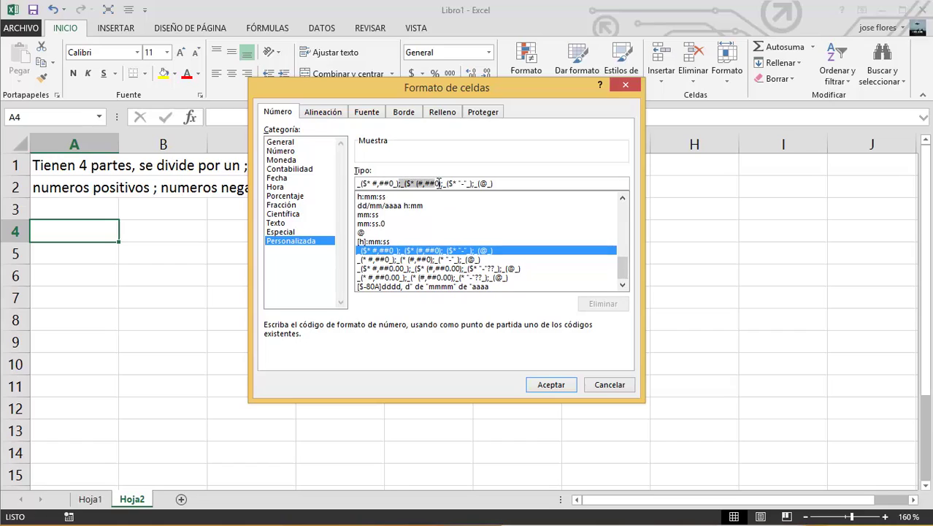
left_click(526, 180)
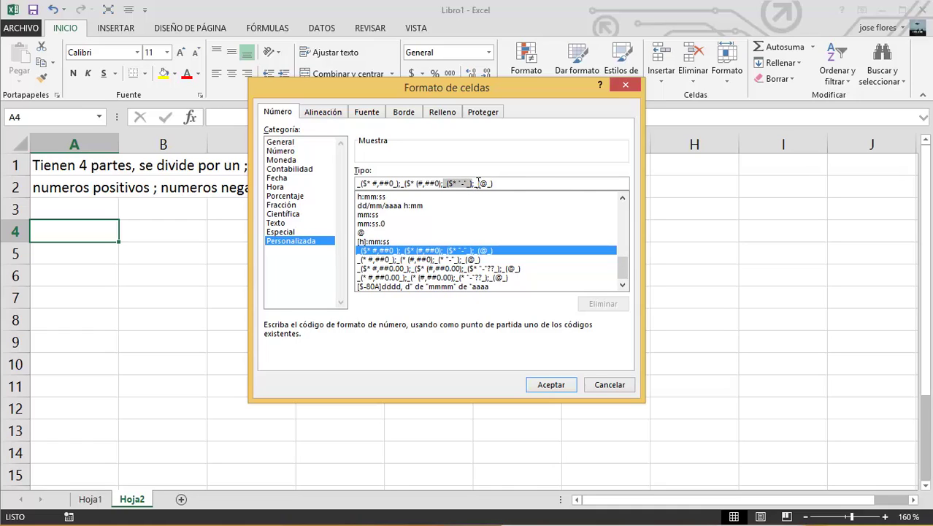
left_click_drag(475, 184, 544, 189)
left_click(396, 216)
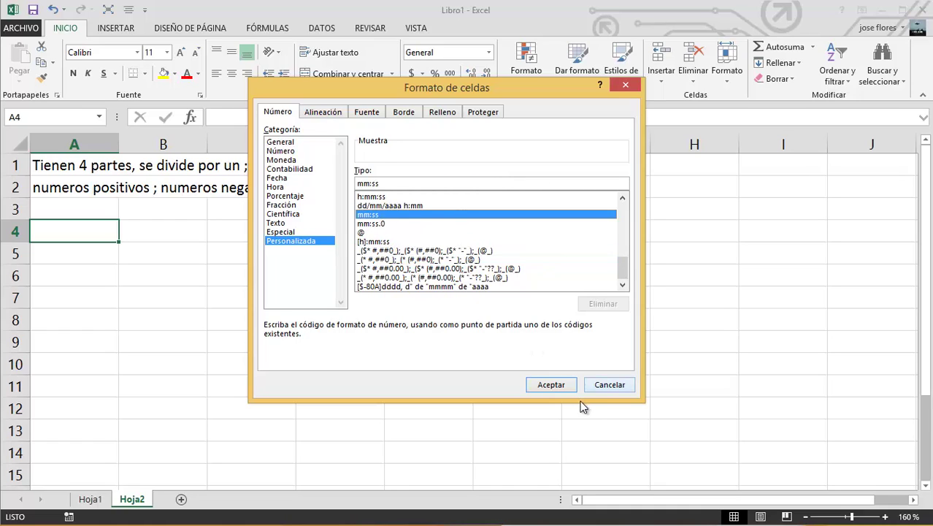
left_click(612, 385)
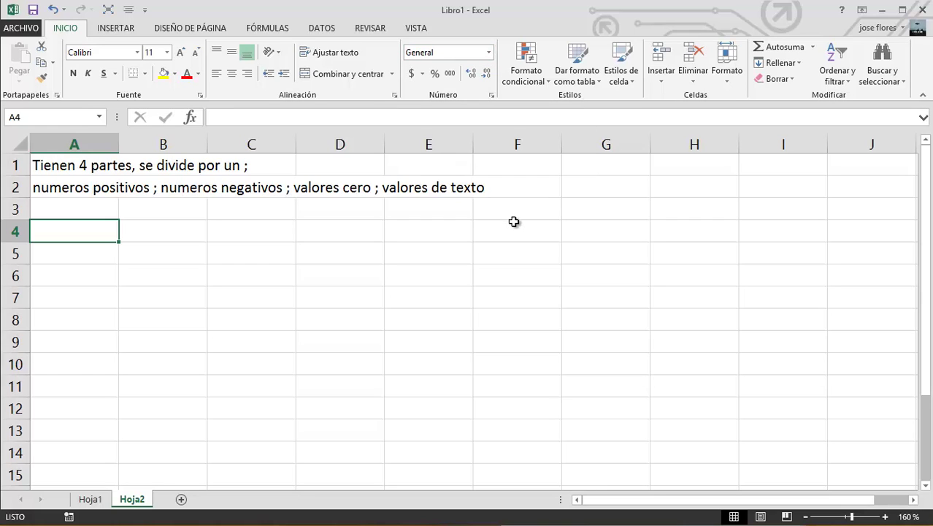
Step: Write the A4 note that # shows nothing where there is no digit
type("#")
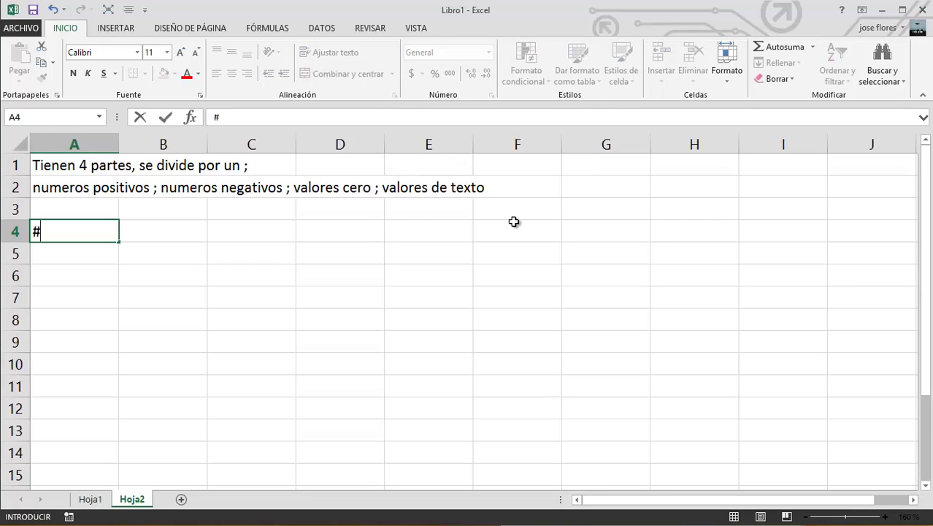
type(" Si")
type(" no")
type("no hay")
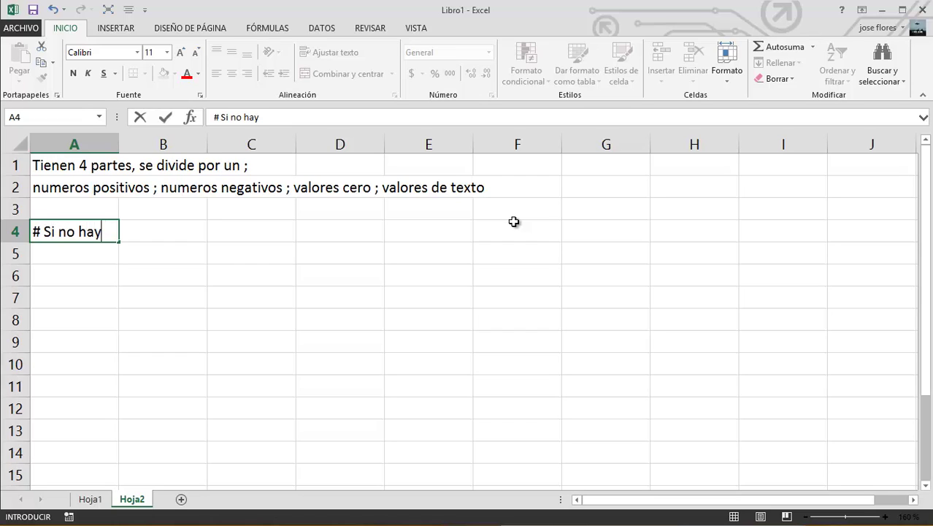
type(" nuero")
key("BackSpace")
key("BackSpace")
type("mero no")
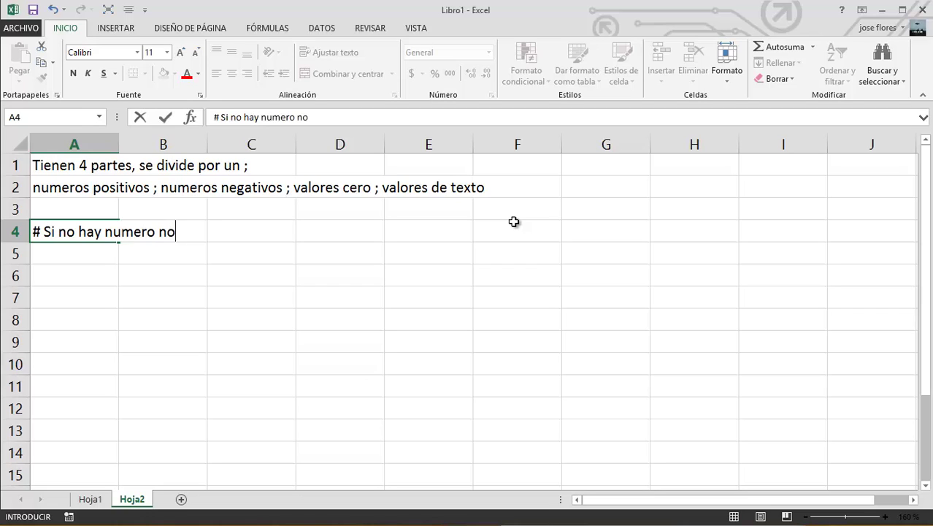
type(" pongo n")
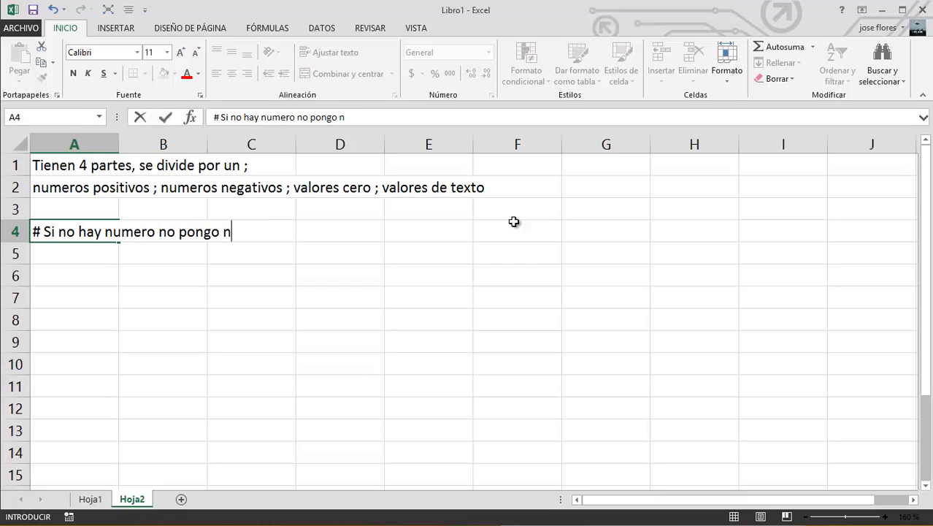
type("ada")
key("Return")
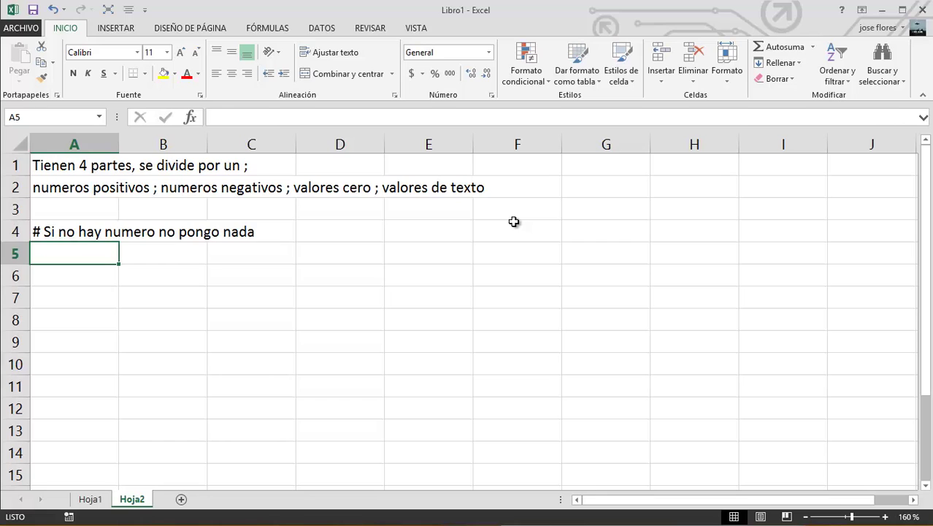
Step: Enter 1234 in A5, the code ##,###.## in B5 and 1234 in C5
type("1234")
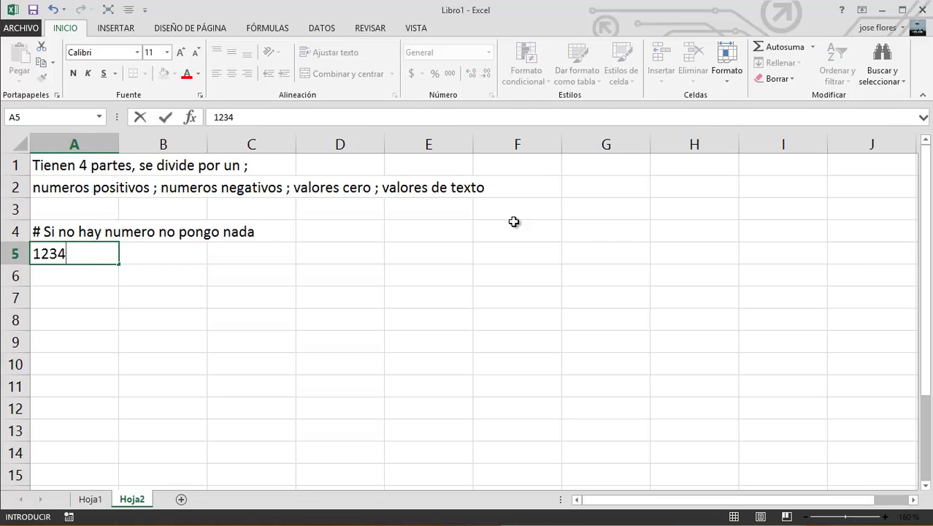
key("Tab")
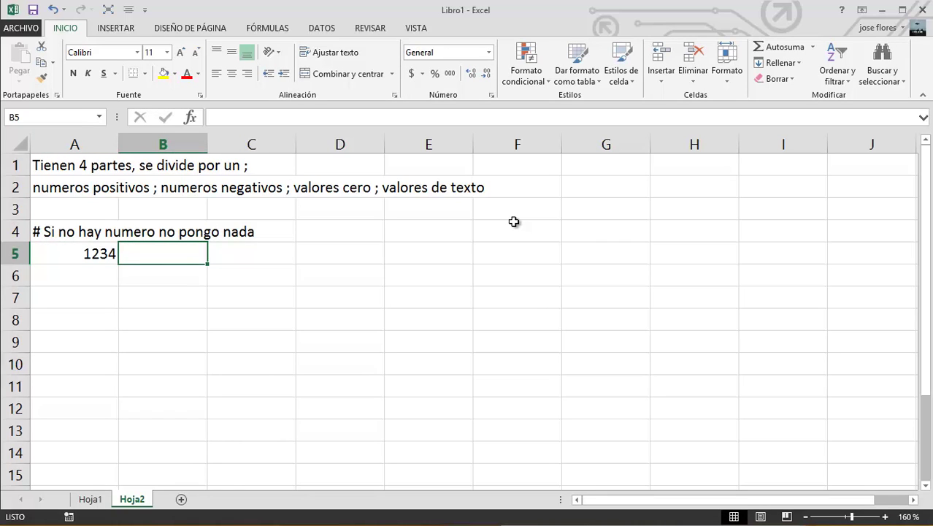
type("##,")
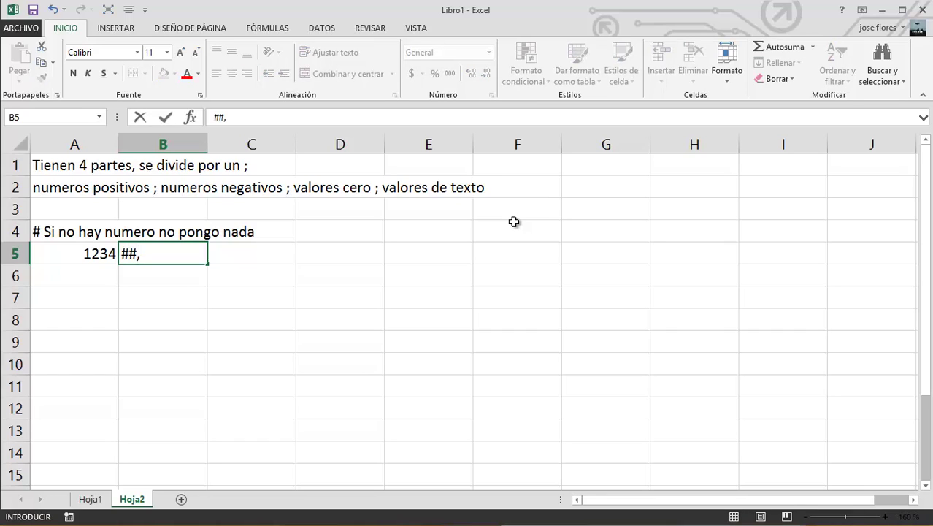
type("###.")
type("##")
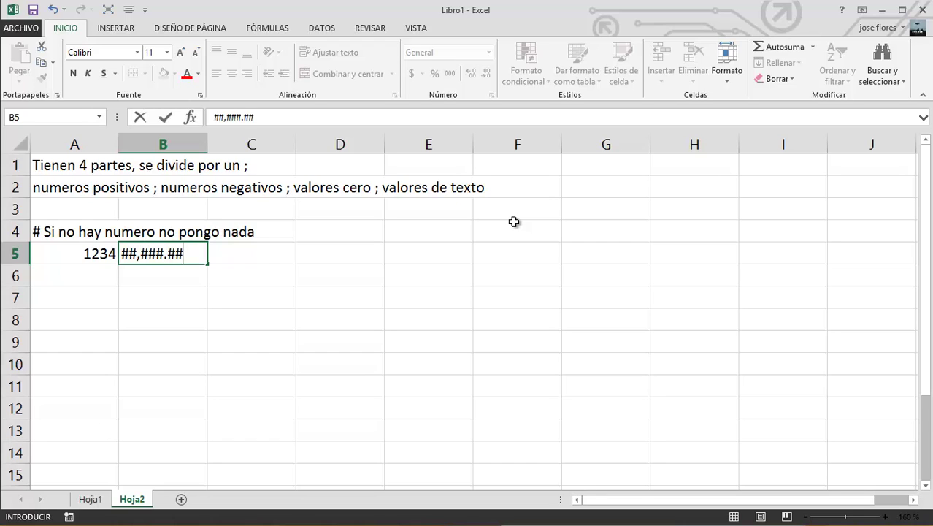
key("Tab")
type("1234")
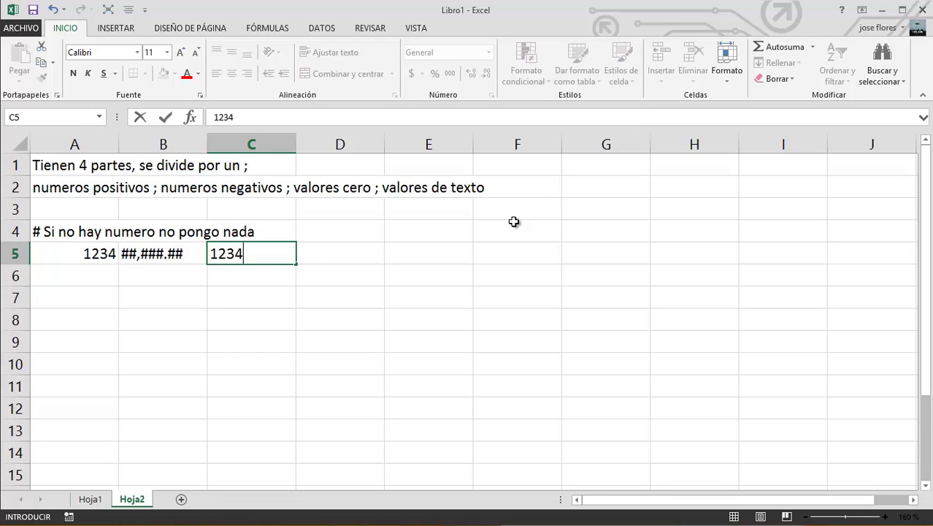
key("ctrl+Return")
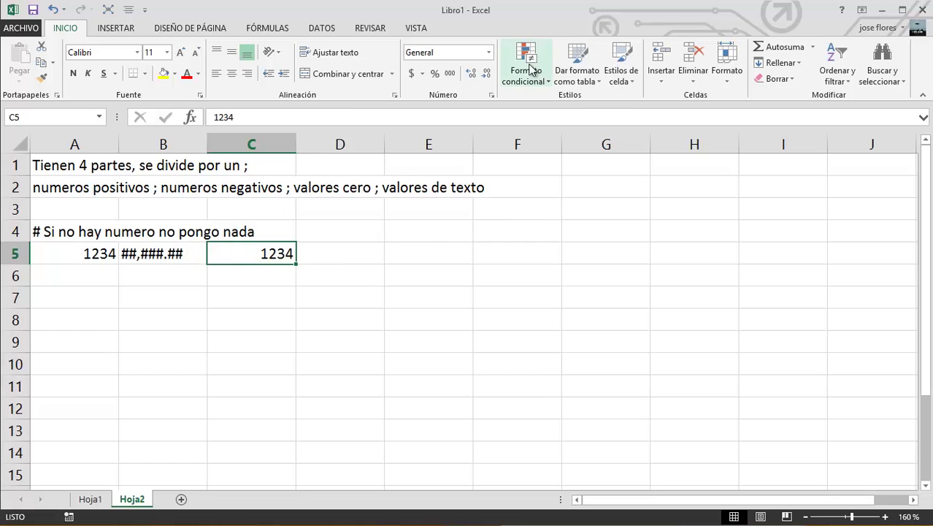
Step: Give C5 the Personalizada format ##,###.## so 1234 displays as 1,234
left_click(489, 52)
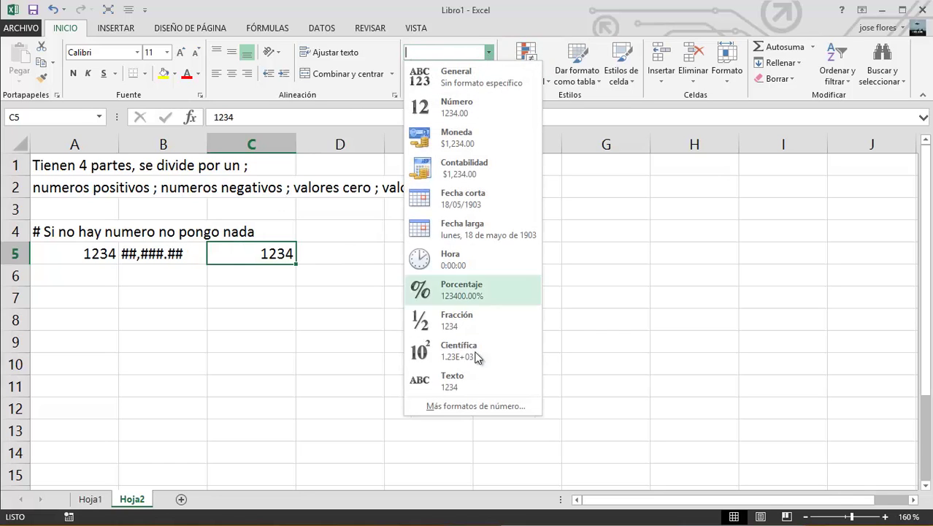
left_click(477, 406)
left_click(292, 241)
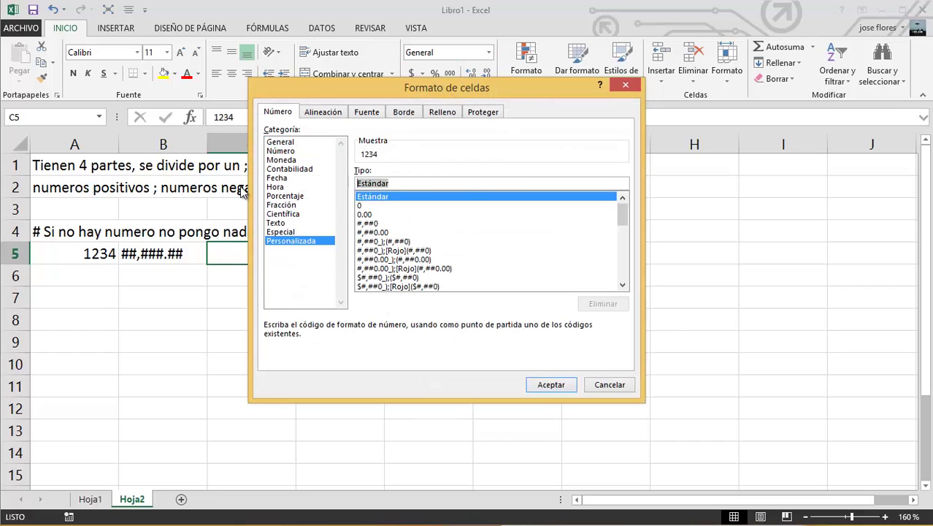
type("##,###.##")
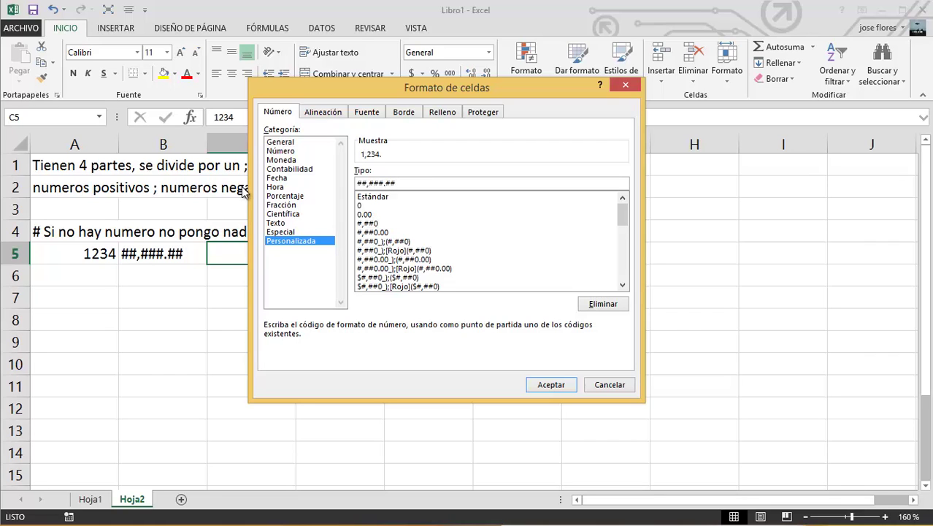
left_click(551, 385)
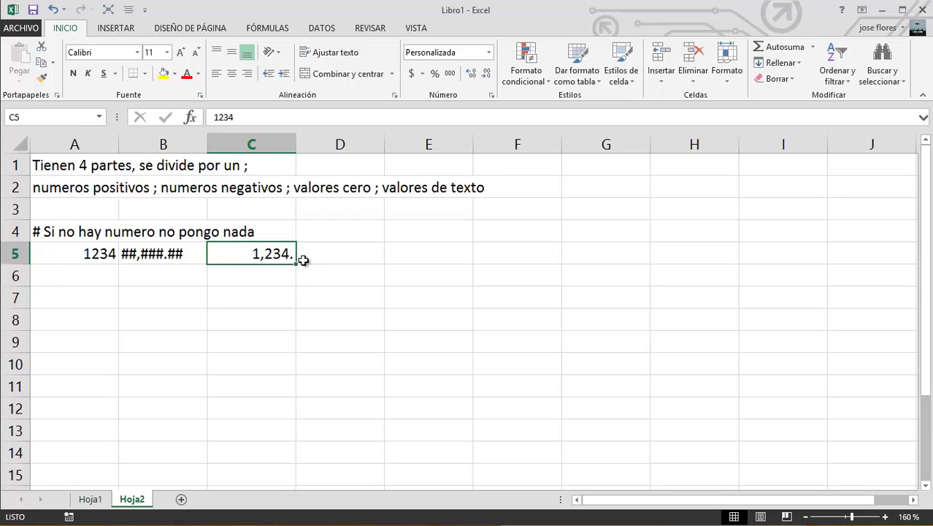
left_click(58, 274)
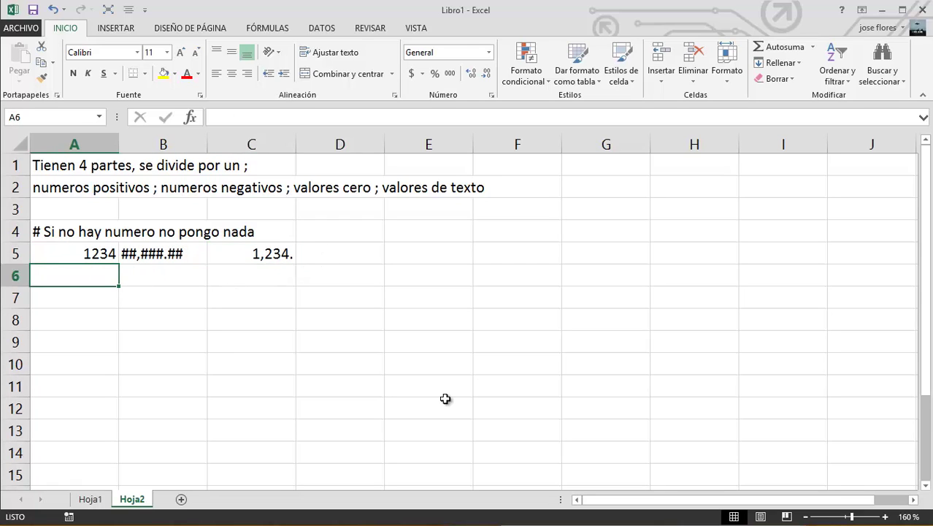
Step: Write the A6 note that 0 puts a zero where there is no digit
type("0")
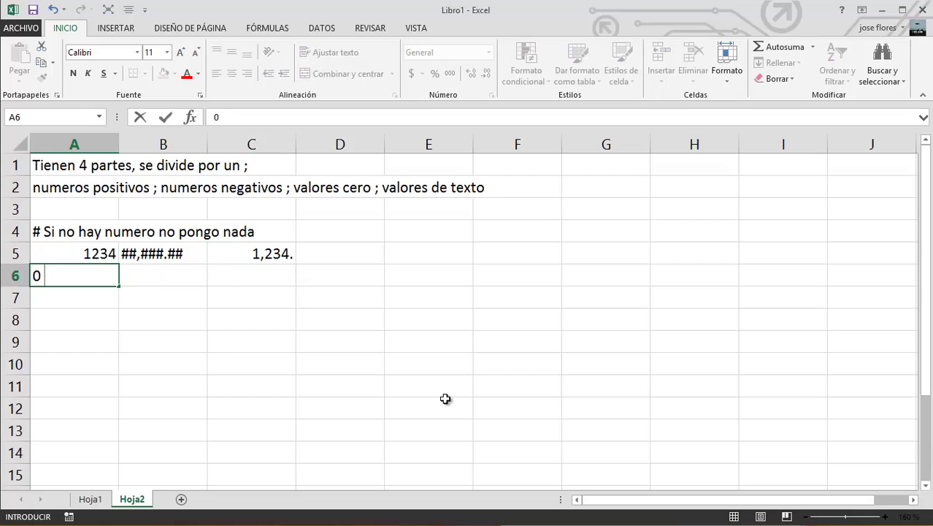
type(" Si no hay n")
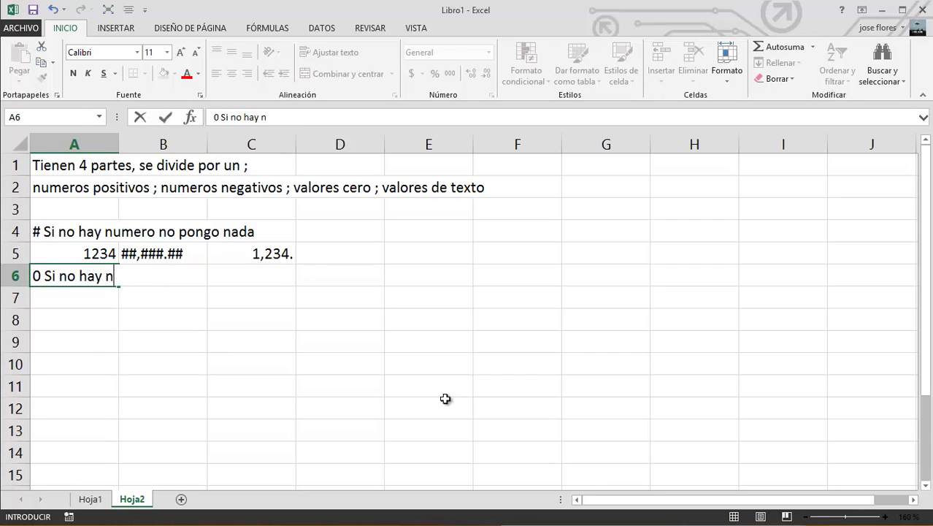
type("umero, pon")
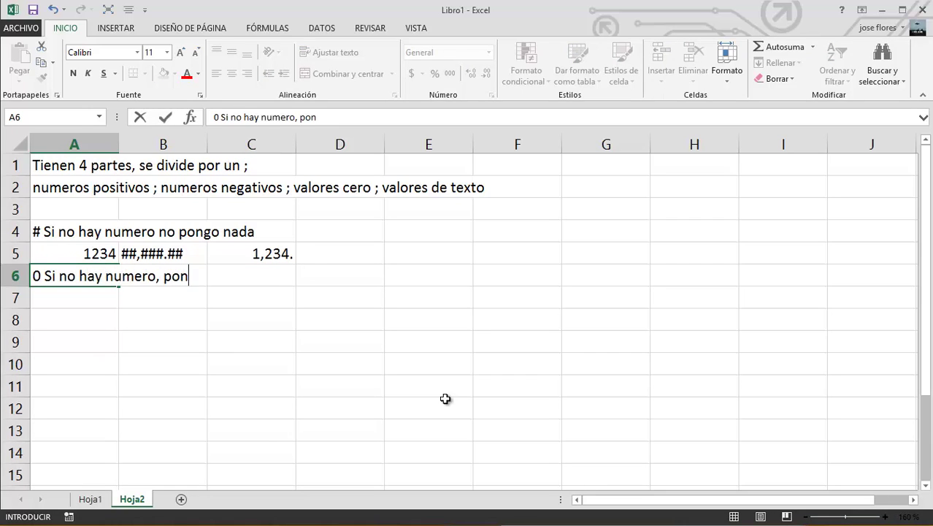
type("go un ero")
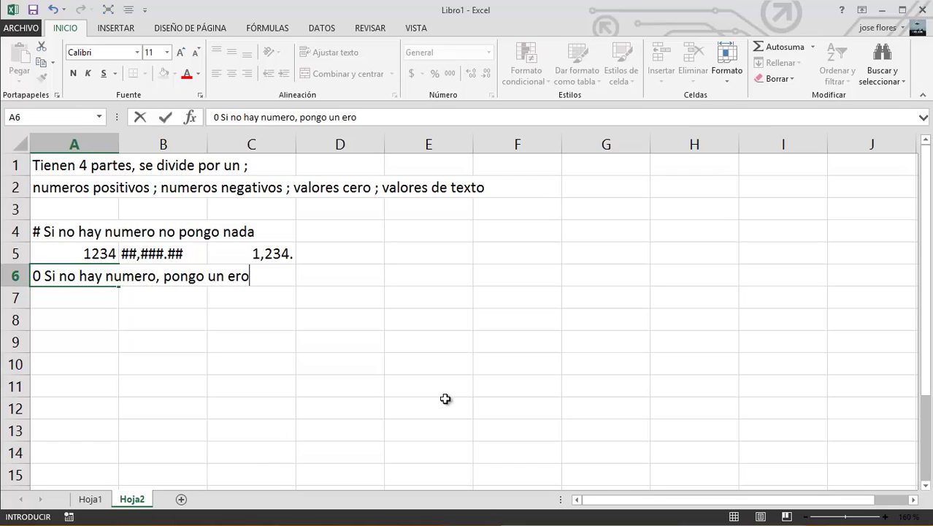
key("BackSpace")
key("BackSpace")
key("BackSpace")
type("cerpo")
key("BackSpace")
key("BackSpace")
type("o")
key("Return")
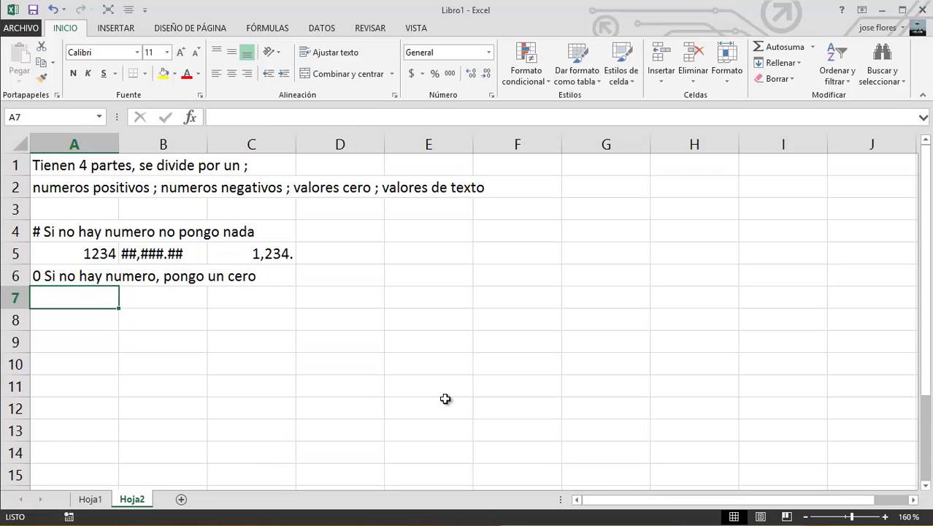
Step: Copy 1234 into A7 and C7 and type the code 00,000.00 in B7
key("Up")
key("Up")
key("ctrl+c")
key("Down")
key("Down")
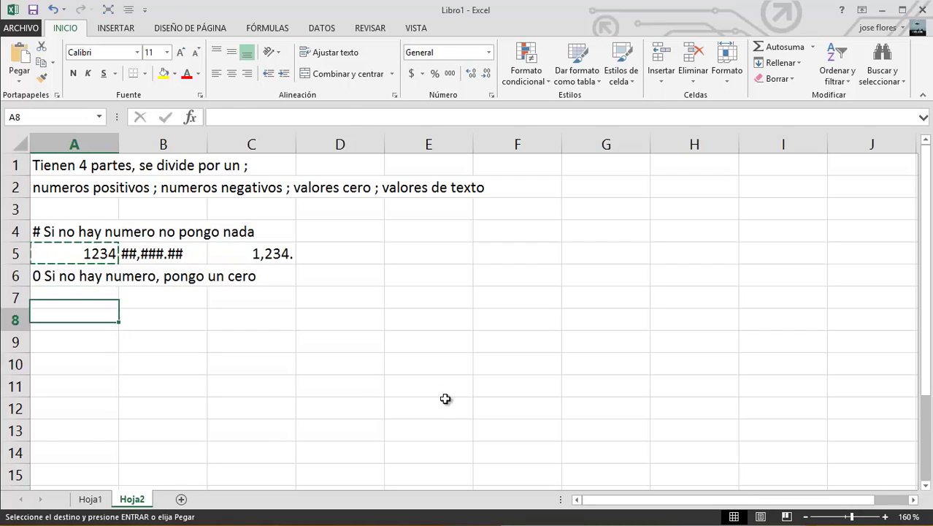
key("Return")
key("Right")
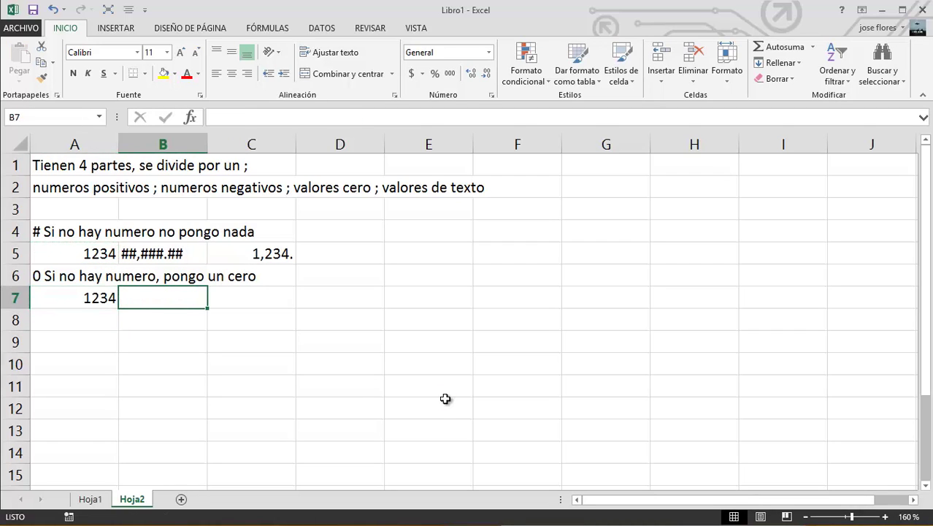
type("00,")
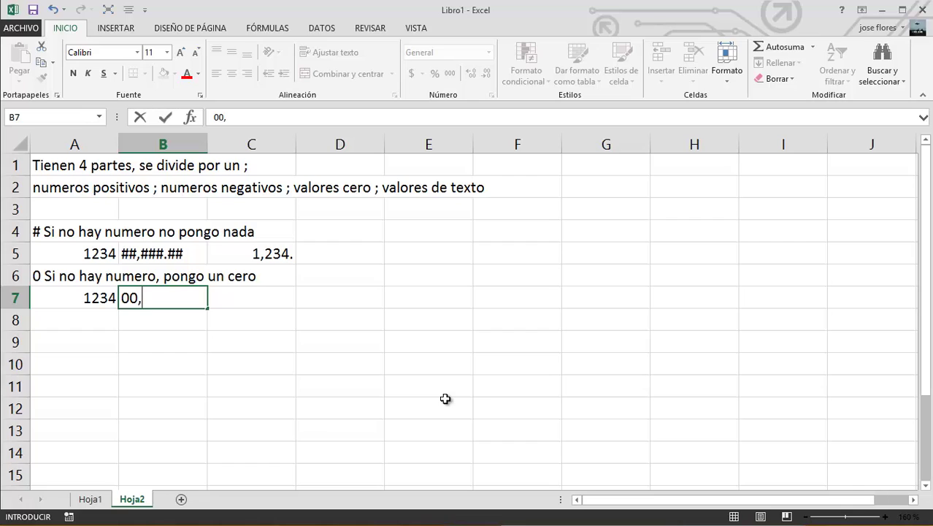
type("0")
type("00.00")
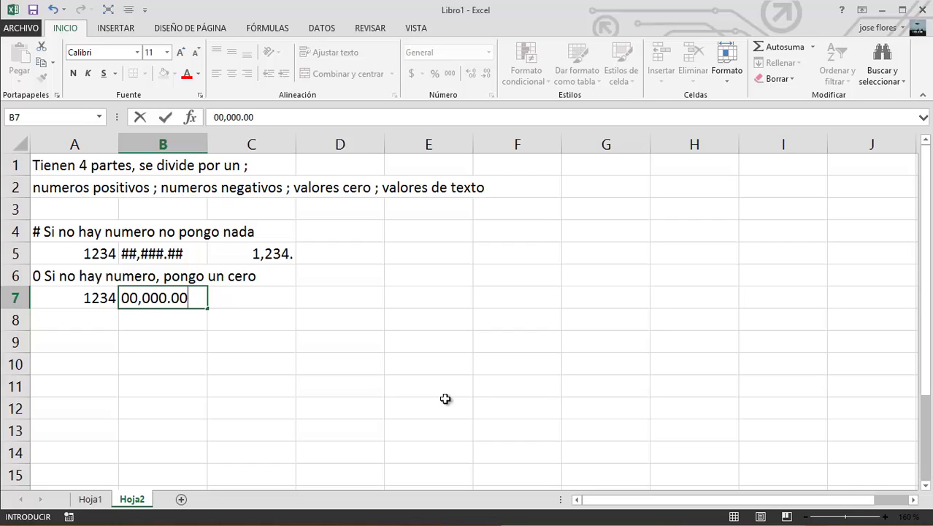
key("Left")
key("ctrl+c")
key("Right")
key("Right")
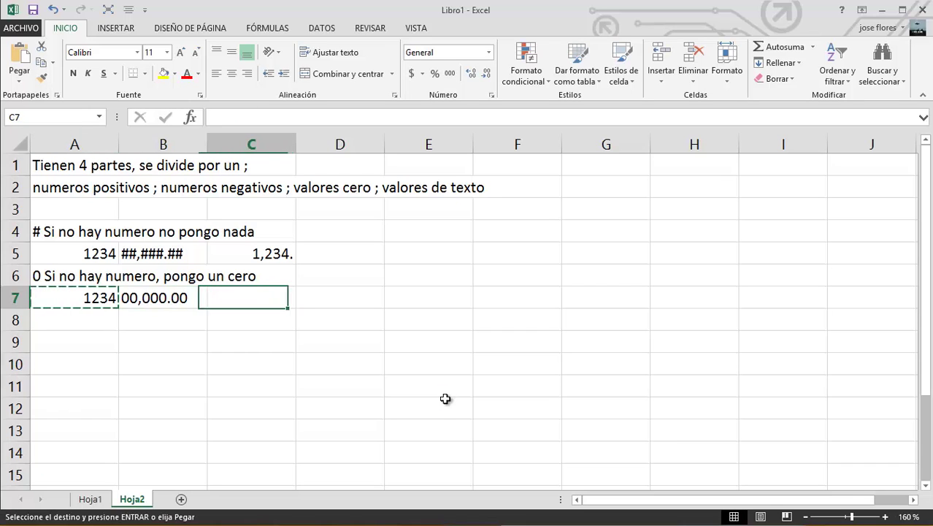
key("Return")
Step: Apply the custom format 00,000.00 to C7 so 1234 displays as 01,234.00
left_click(489, 52)
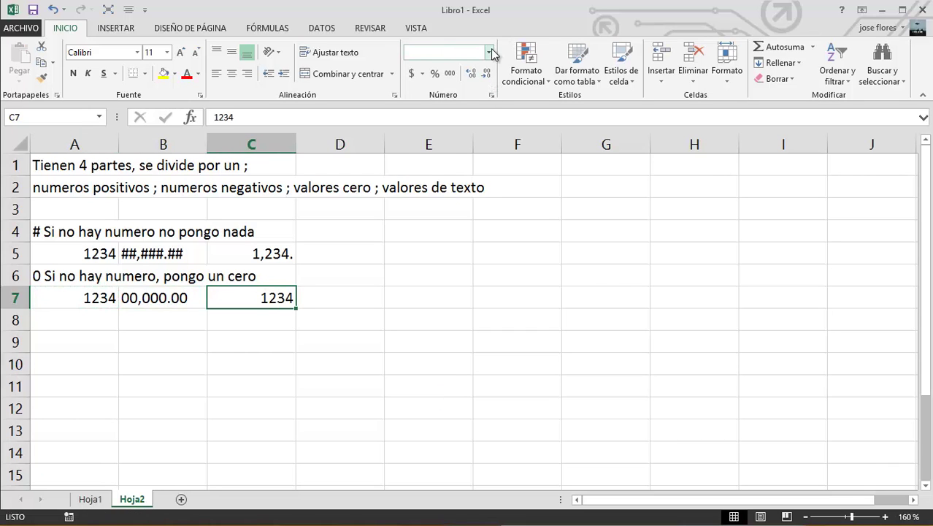
left_click(488, 406)
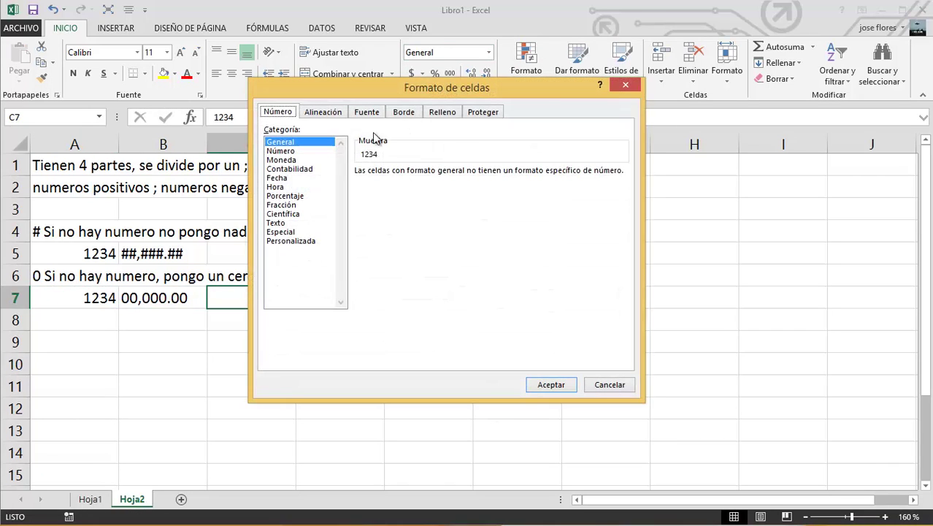
left_click(307, 242)
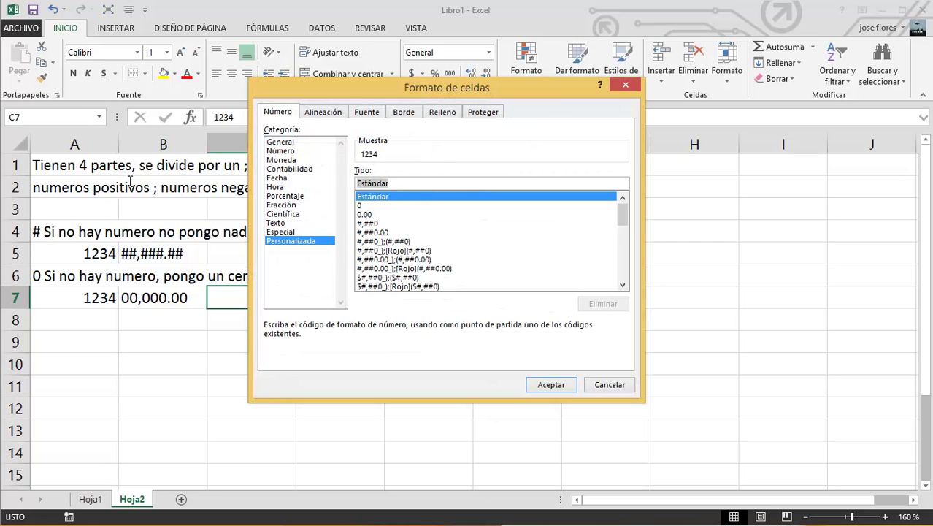
type("00")
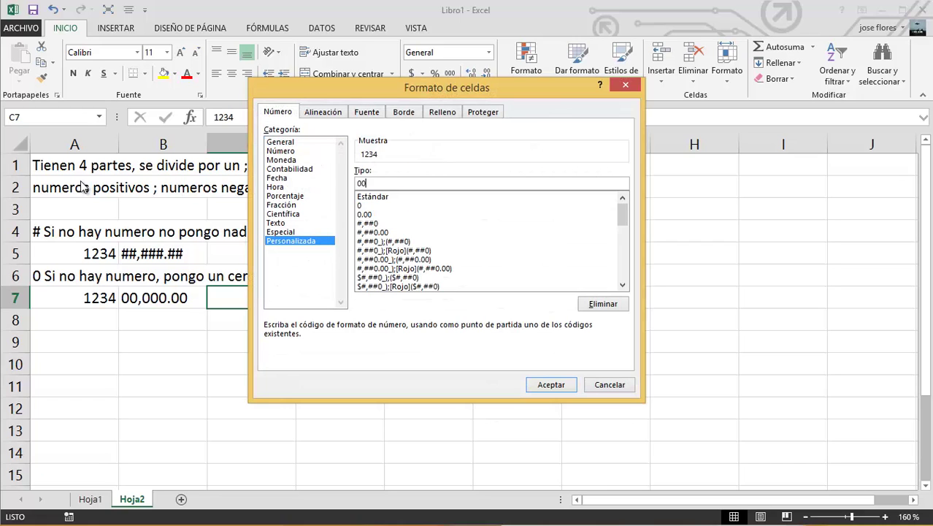
type(",000.00")
left_click(550, 385)
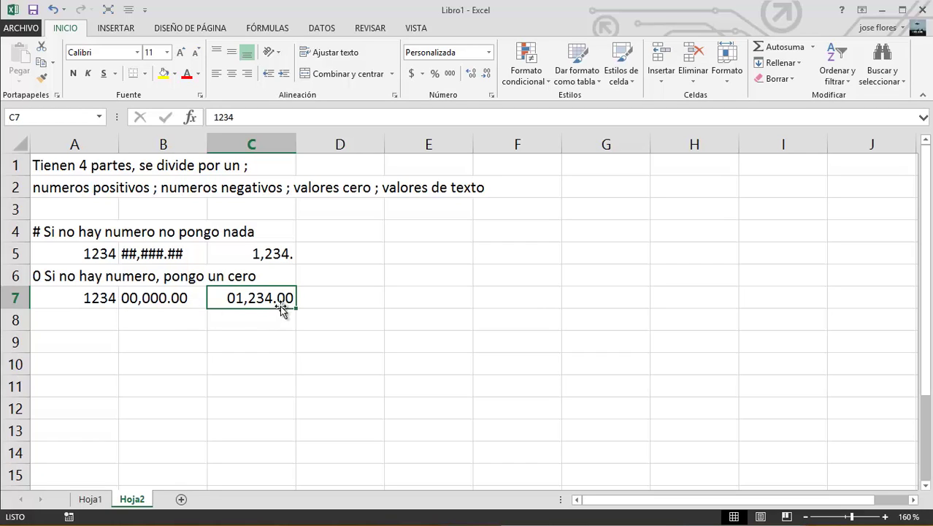
left_click(82, 317)
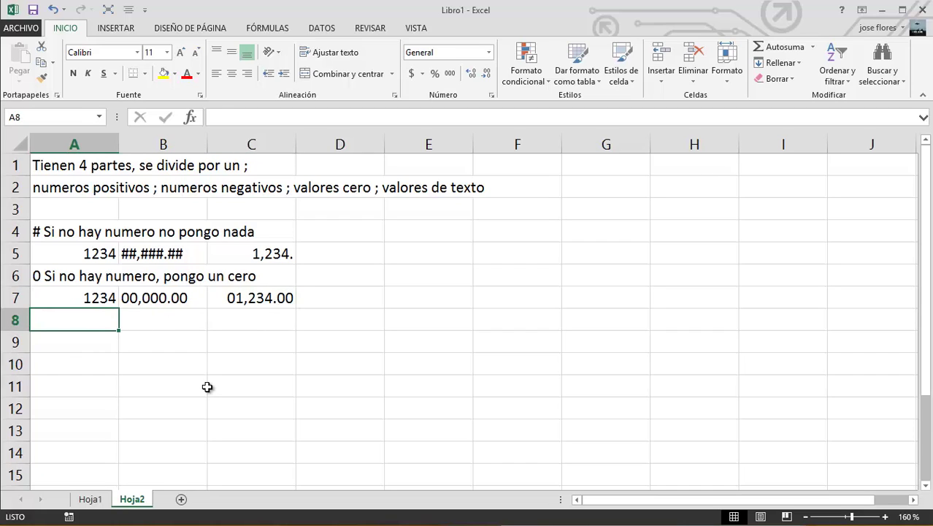
Step: Enter 1234 in A8, the code ##,###.00 in B8, and 1234 in C8
type("1234")
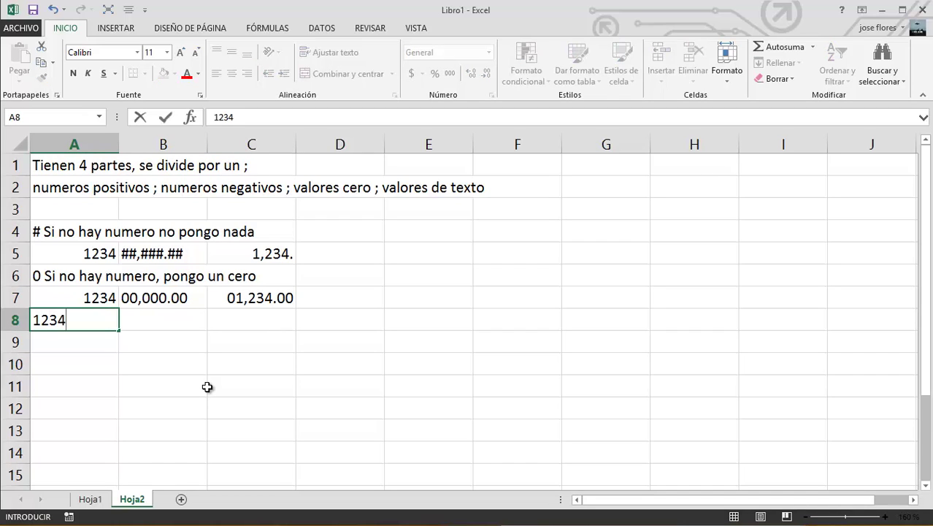
key("Tab")
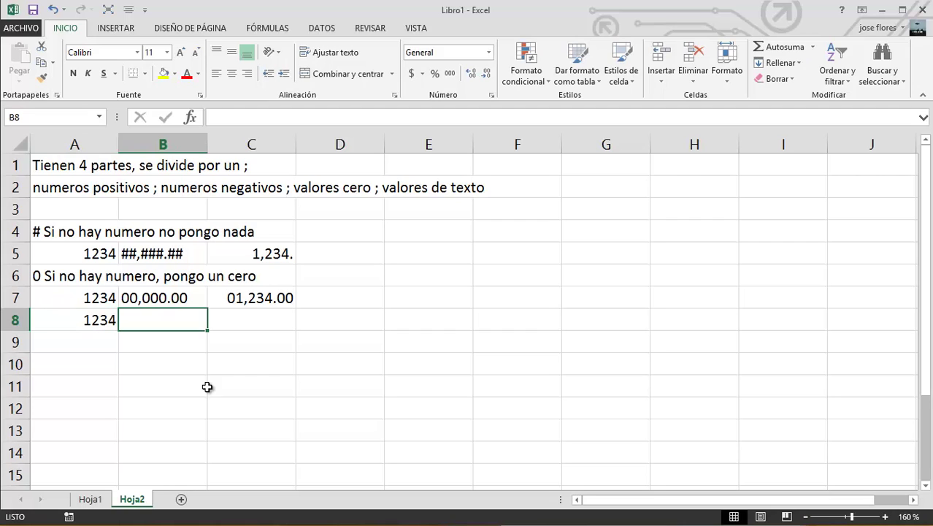
type("##")
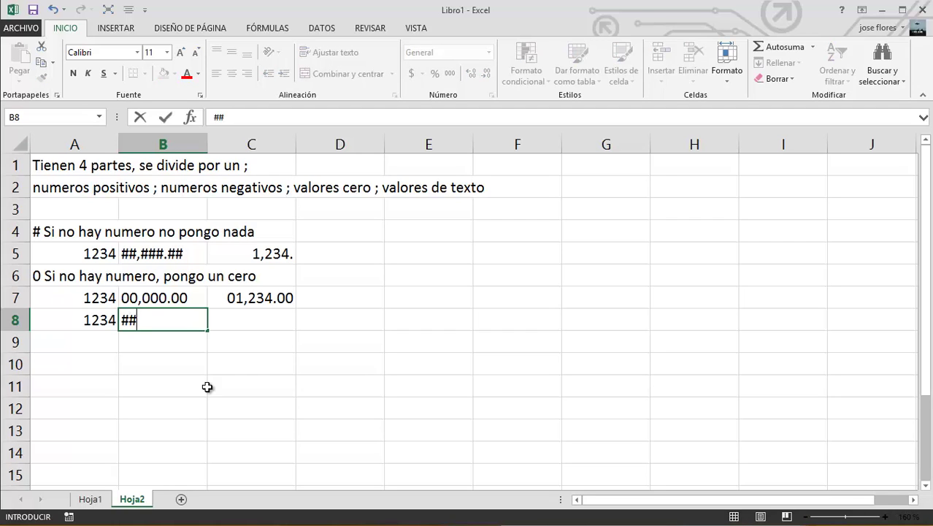
type(",##")
type("#.00")
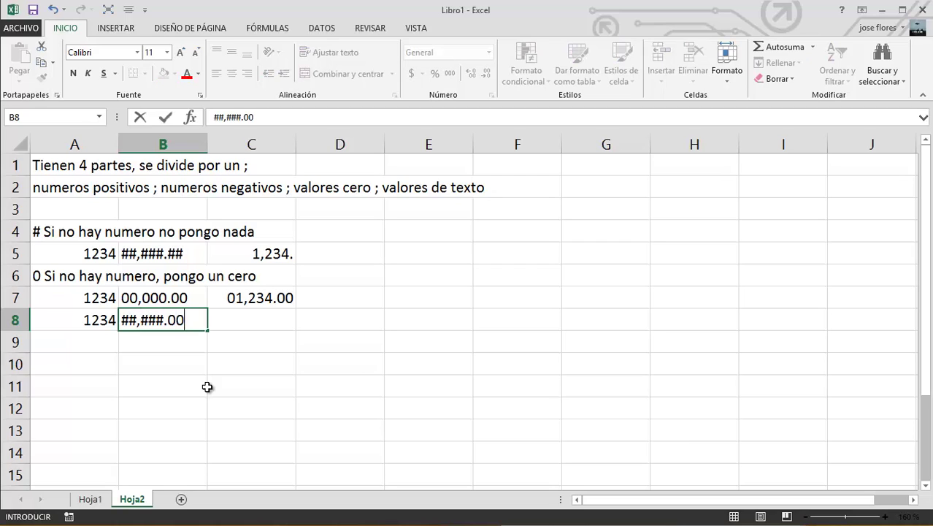
key("Tab")
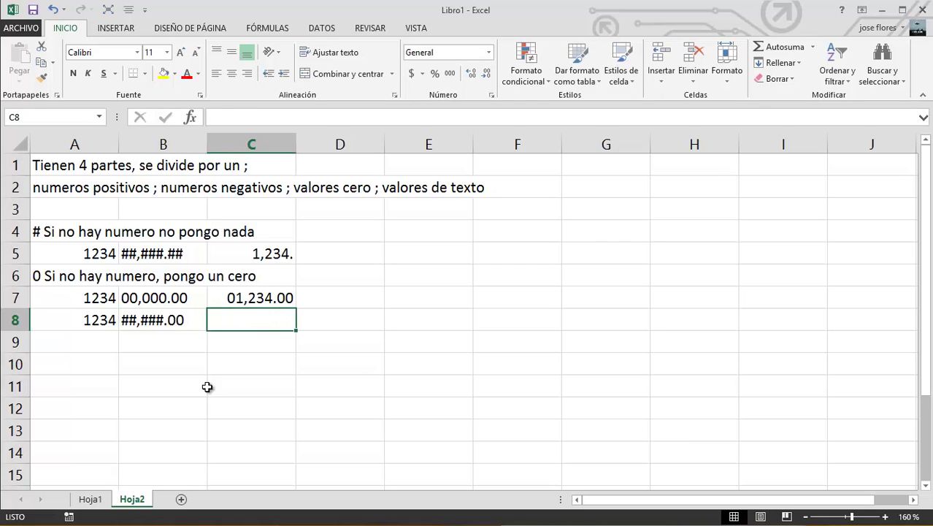
type("1234")
key("Return")
key("Up")
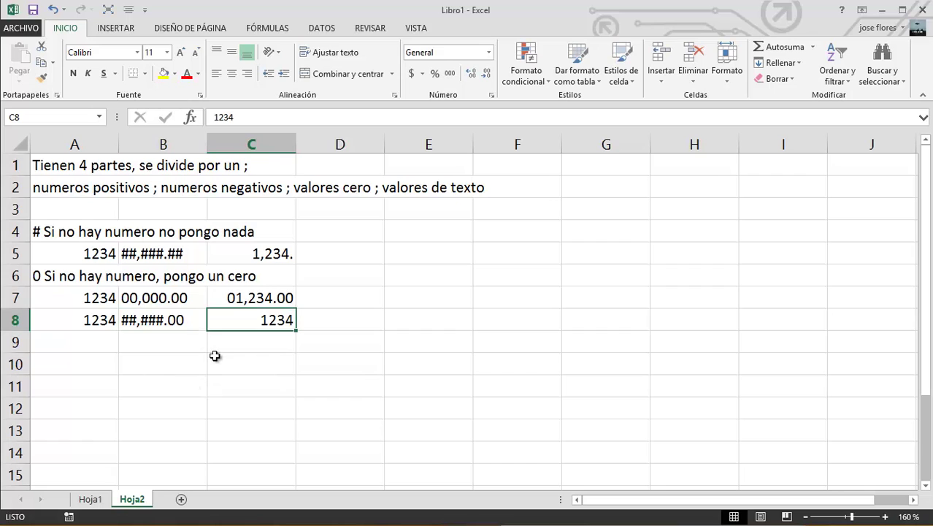
Step: Format C8 with the custom code ##,###.00 so it shows 1,234.00
left_click(492, 95)
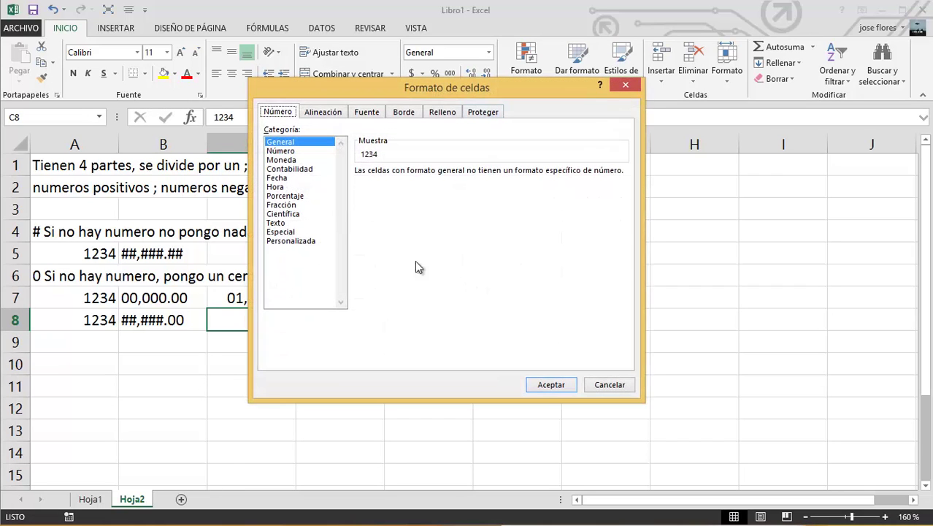
left_click(303, 241)
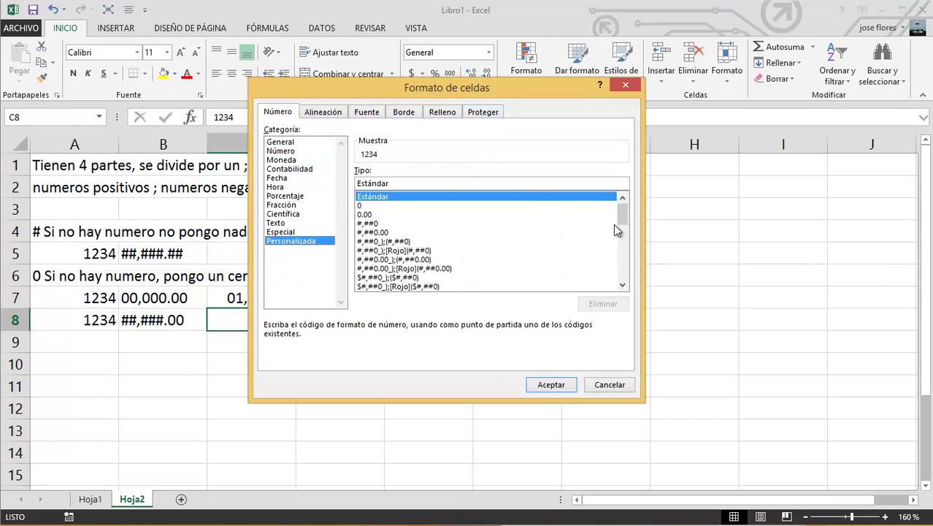
double_click(517, 184)
type("##,###.00")
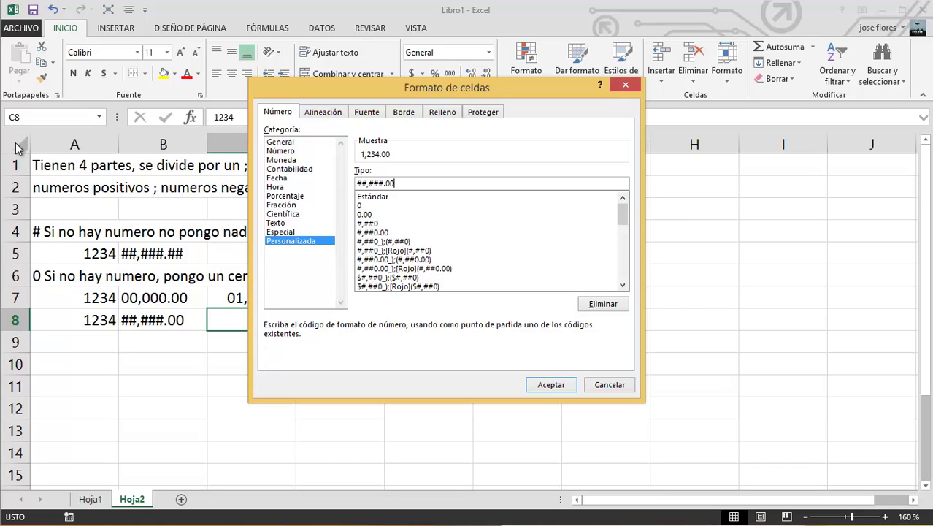
left_click(547, 387)
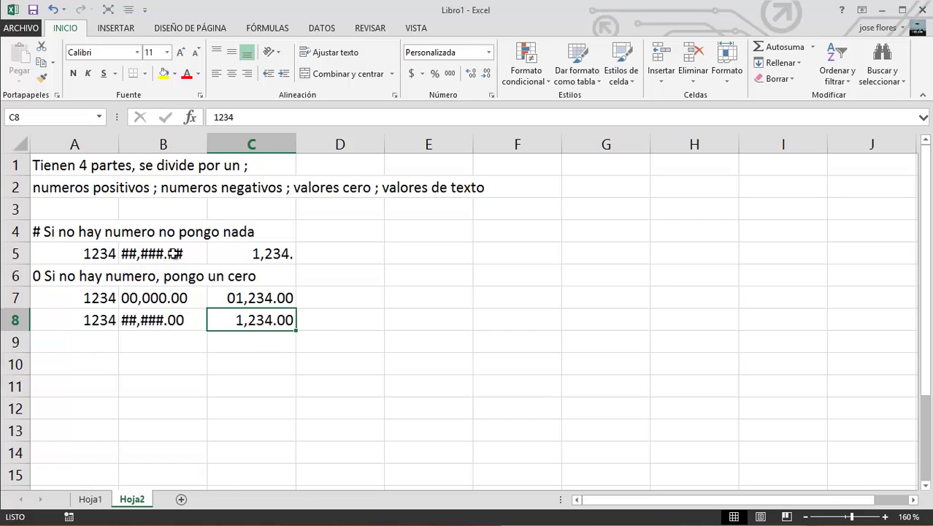
left_click(83, 346)
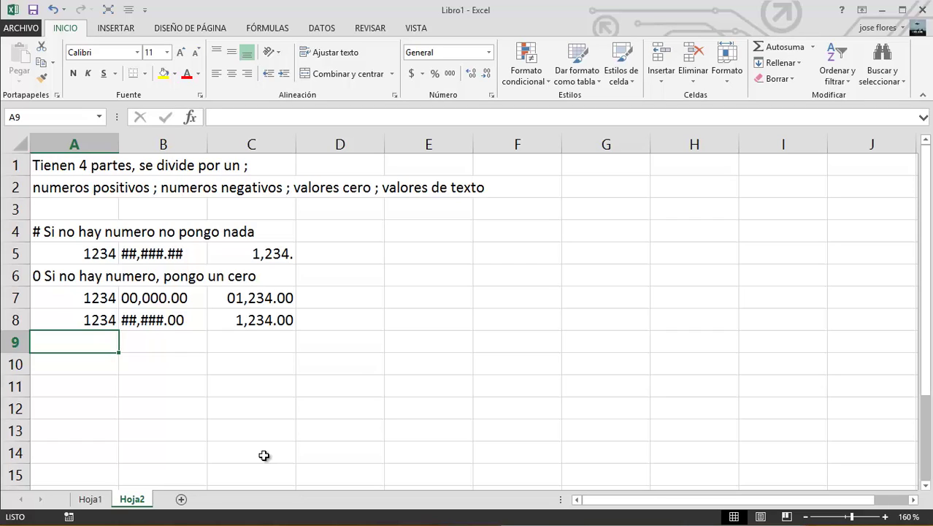
Step: Type the heading '$ pasa directo' in A9 and copy 1234 from A8 into A10
key("Right")
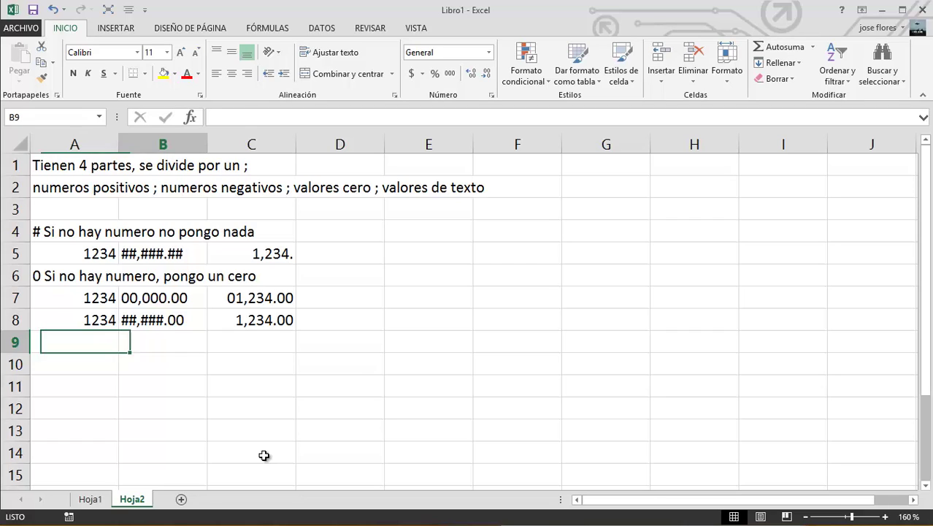
key("Up")
key("Down")
key("Left")
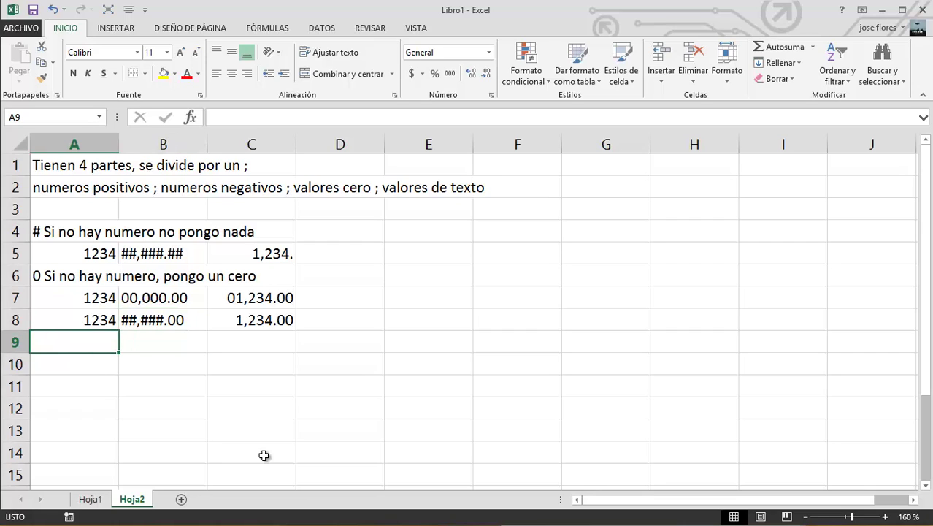
type("$ pasa")
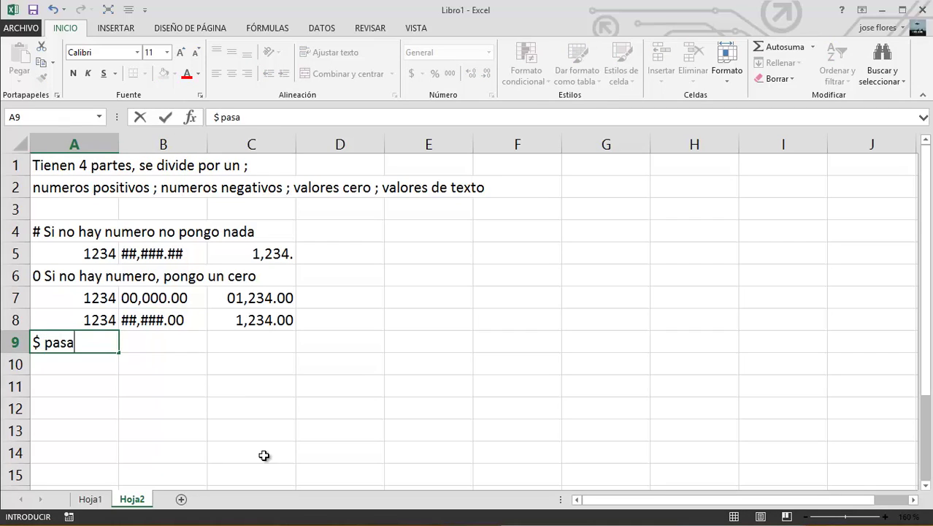
type(" directo")
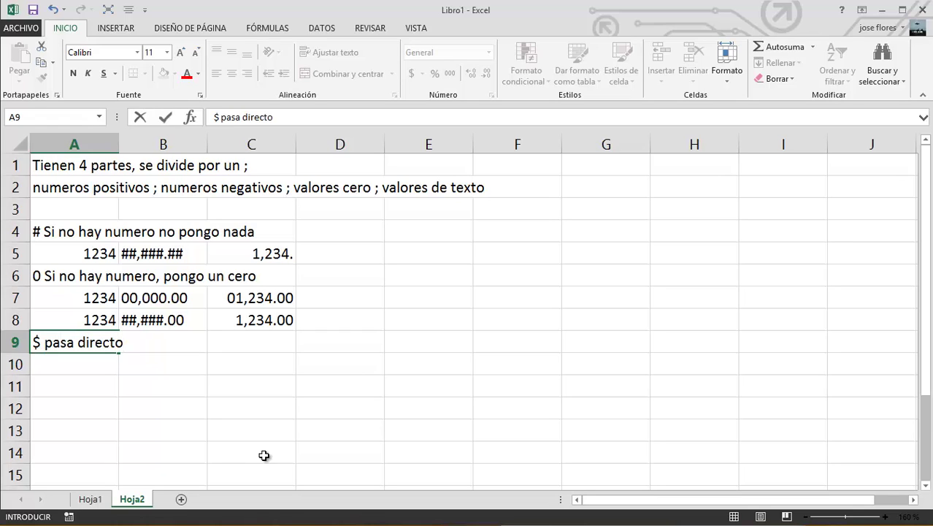
key("Up")
key("ctrl+c")
key("Down")
Step: Copy the ##,###.00 code into B10 and prefix it to read '$ ##,###.00'
key("Down")
key("Return")
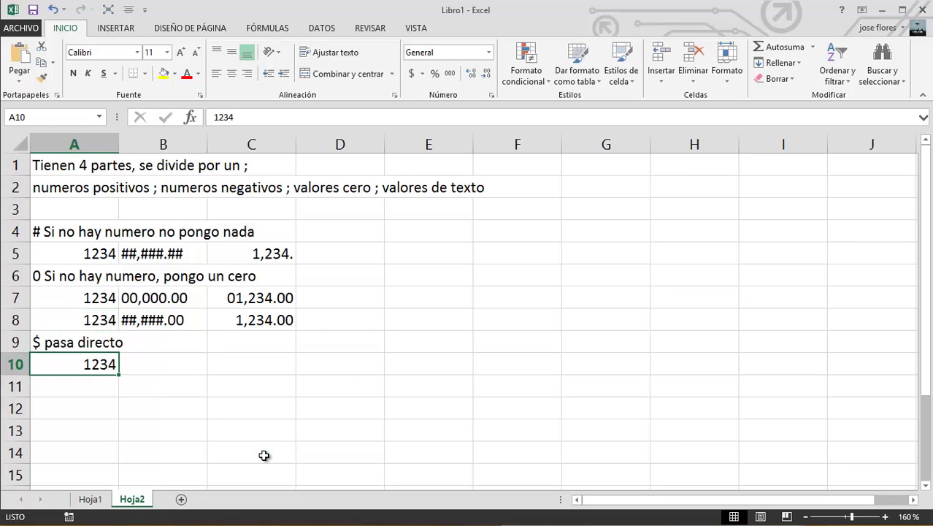
key("Right")
key("Up")
key("Up")
key("Down")
key("Down")
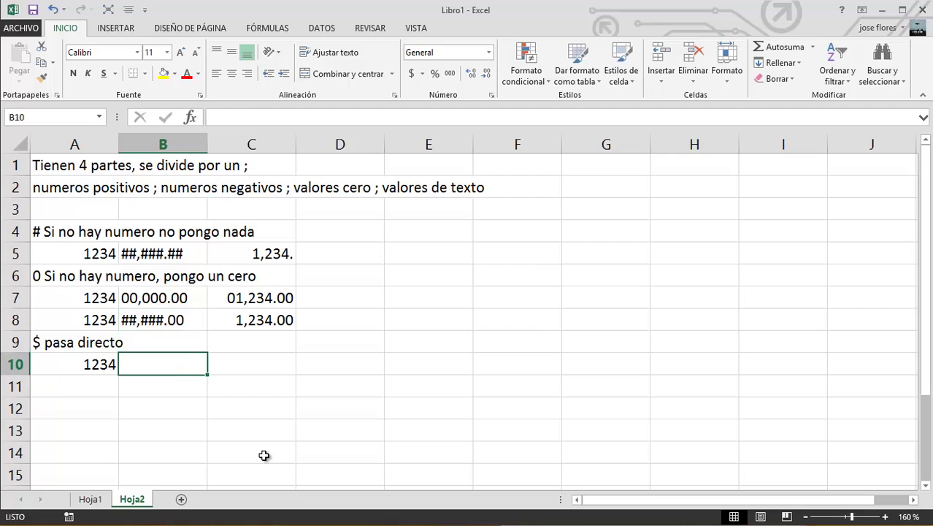
key("Up")
key("Up")
key("Up")
key("Down")
key("ctrl+c")
key("Down")
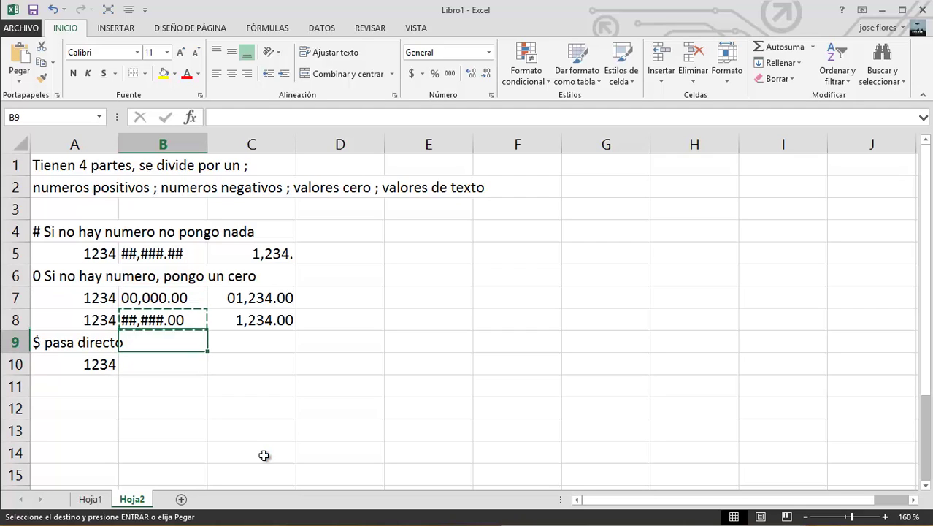
key("Down")
key("Down")
key("Up")
key("ctrl+v")
key("F2")
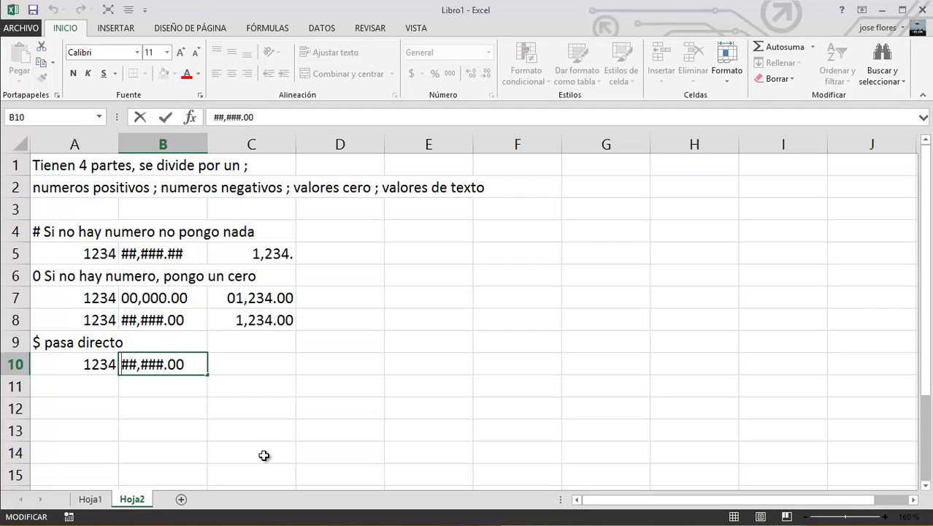
key("Home")
type("$")
key("Return")
key("Up")
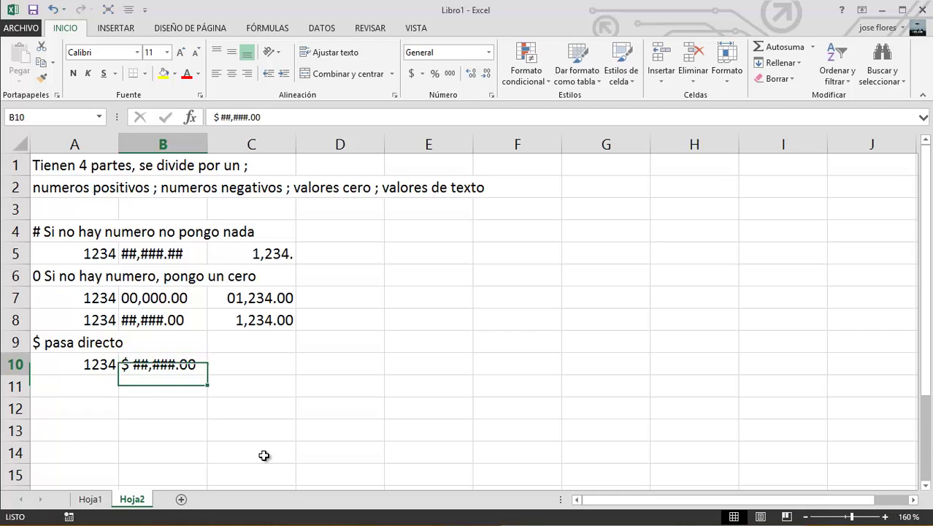
Step: Copy the 1234 from A10 into C10
key("Right")
key("Left")
key("Left")
key("ctrl+c")
key("Right")
key("Right")
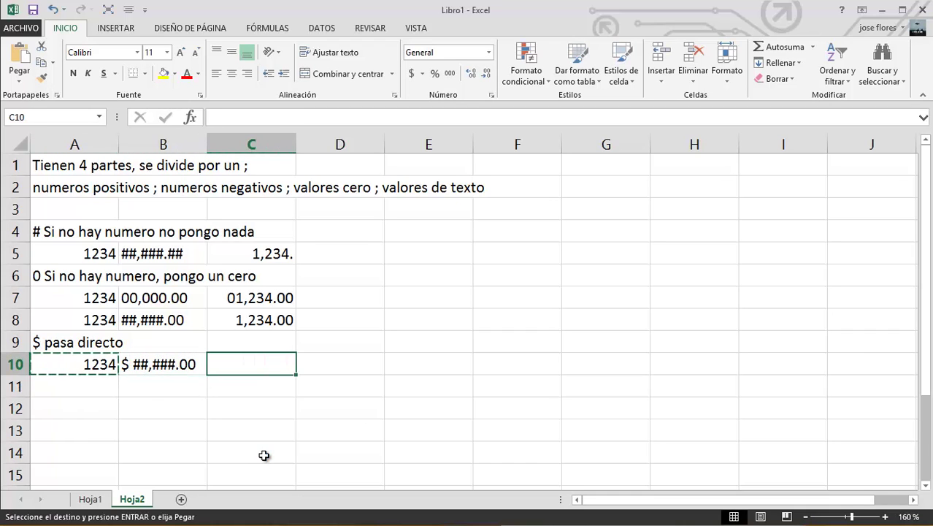
key("Return")
Step: Give C10 the custom format $ ##,###.00 so it shows $ 1,234.00, and widen column C
left_click(492, 95)
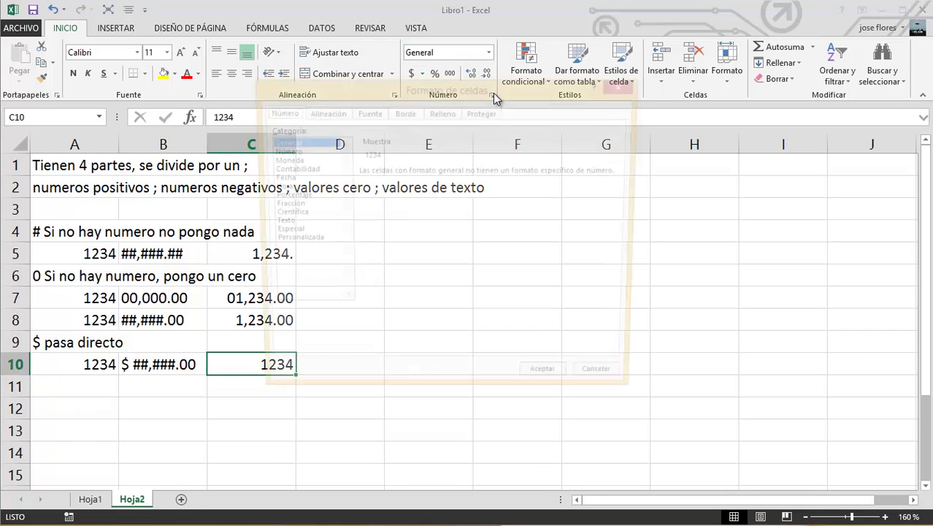
left_click(307, 241)
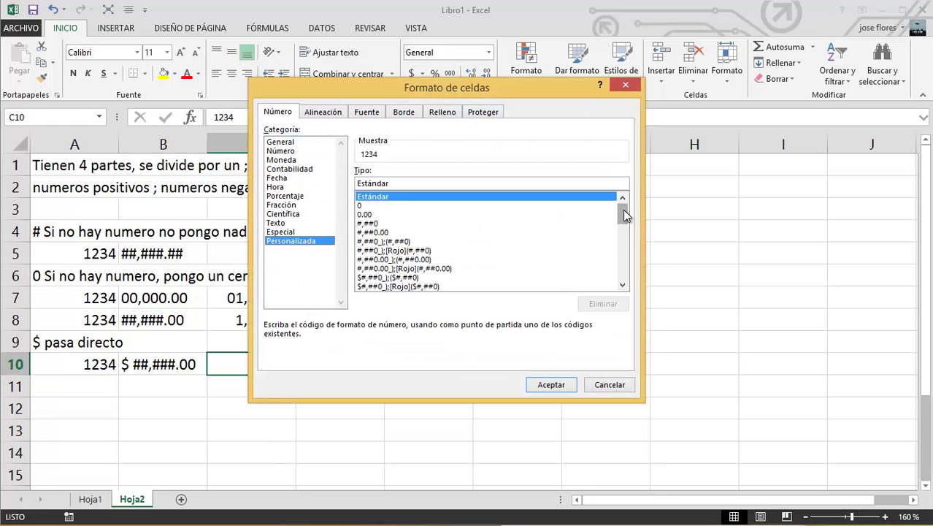
left_click_drag(624, 214, 623, 285)
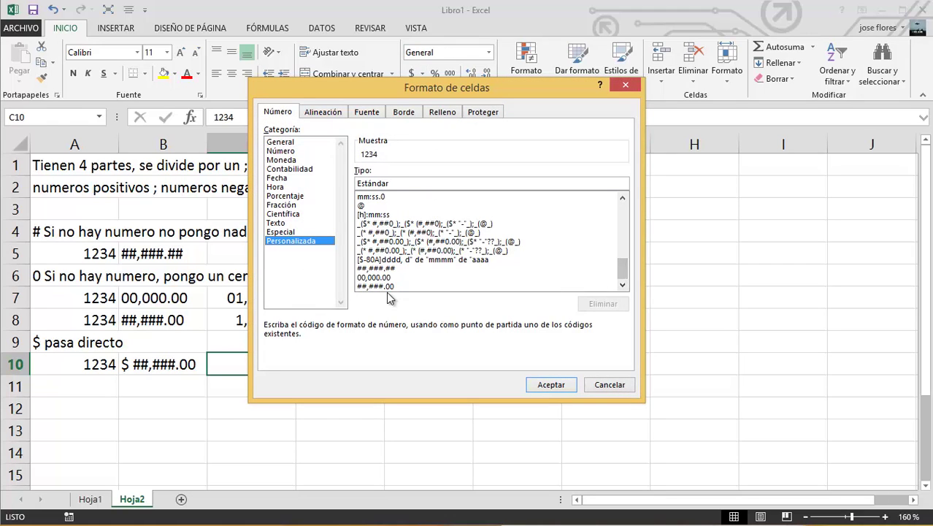
left_click(373, 286)
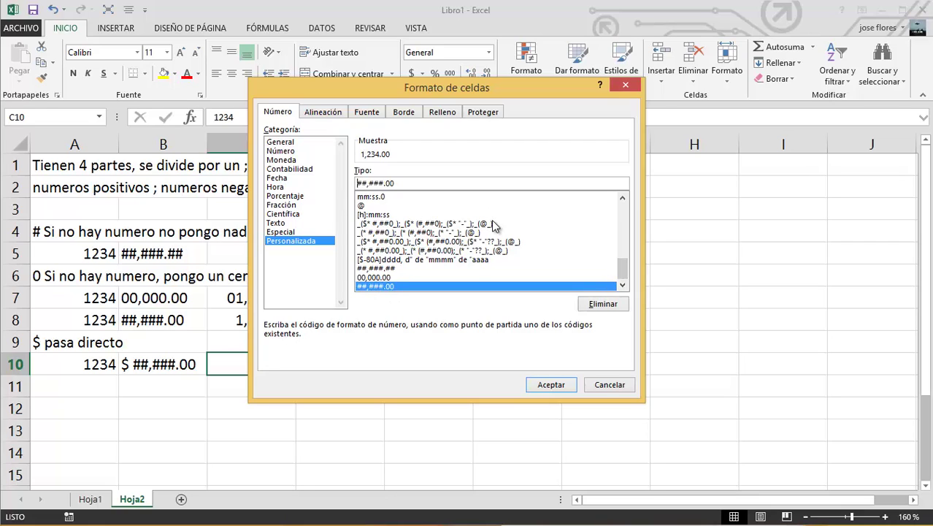
type("$")
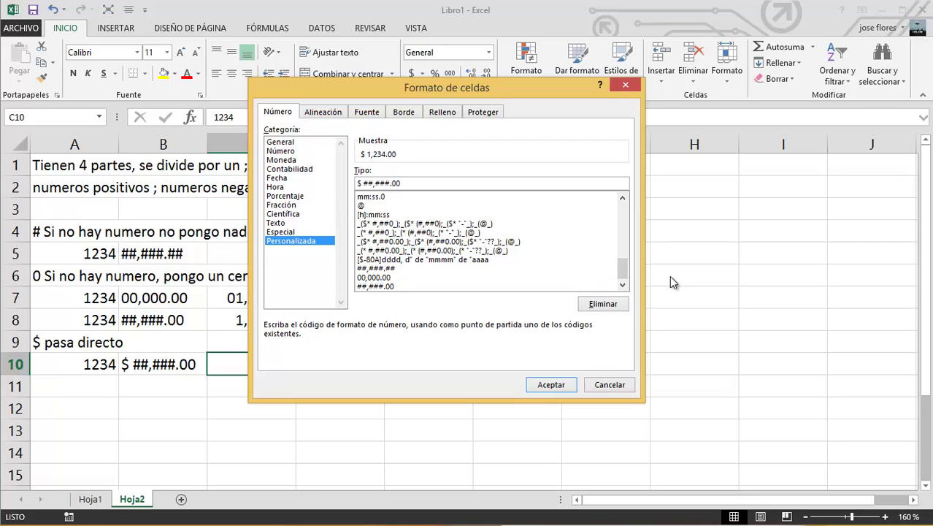
left_click(558, 387)
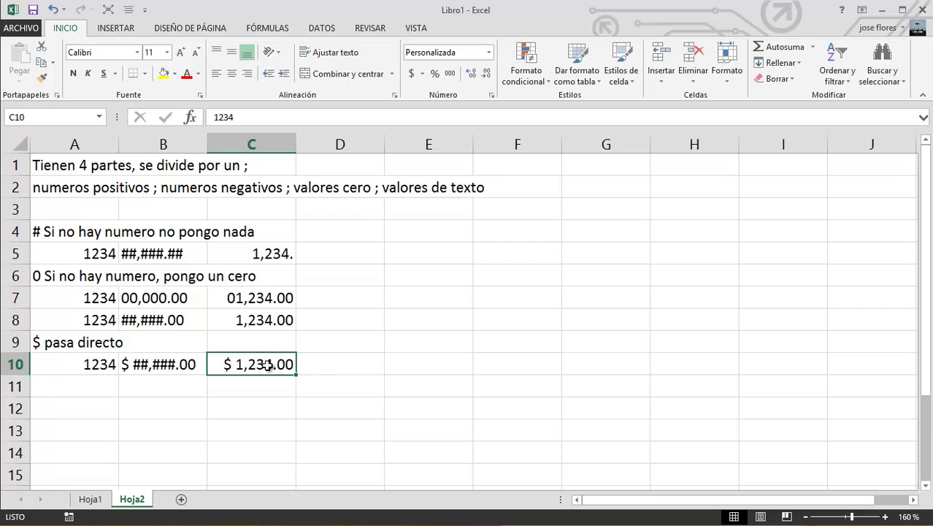
left_click_drag(296, 142, 328, 141)
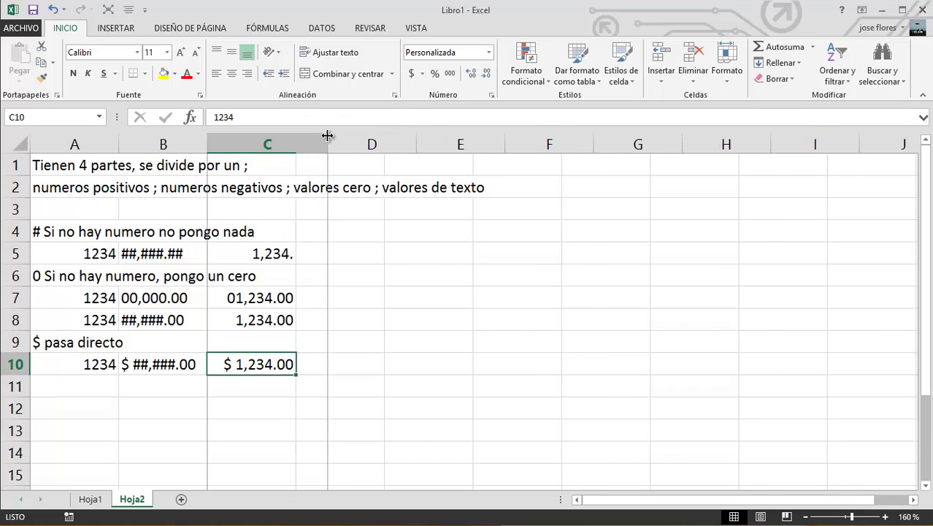
left_click(69, 389)
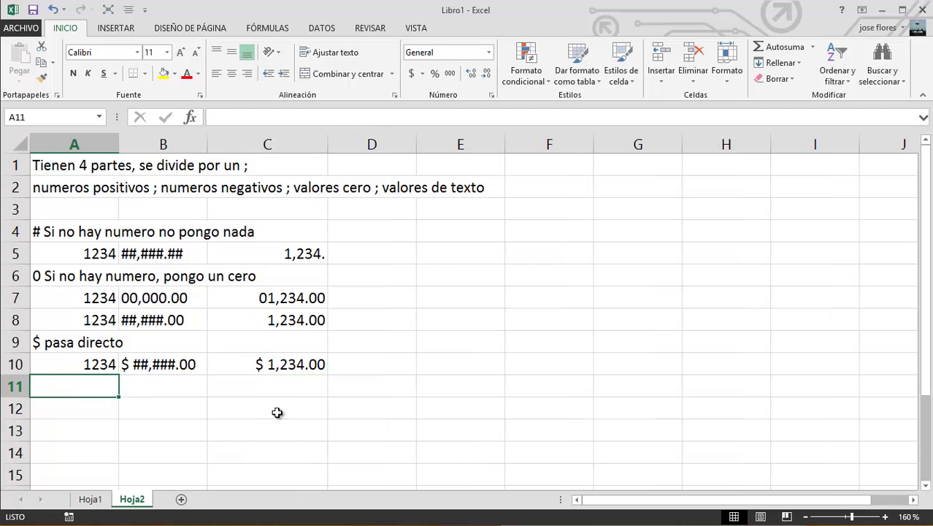
Step: Write the A11 note that * repeats the following character to fill the cell; copy row 10's example to row 12
type("*")
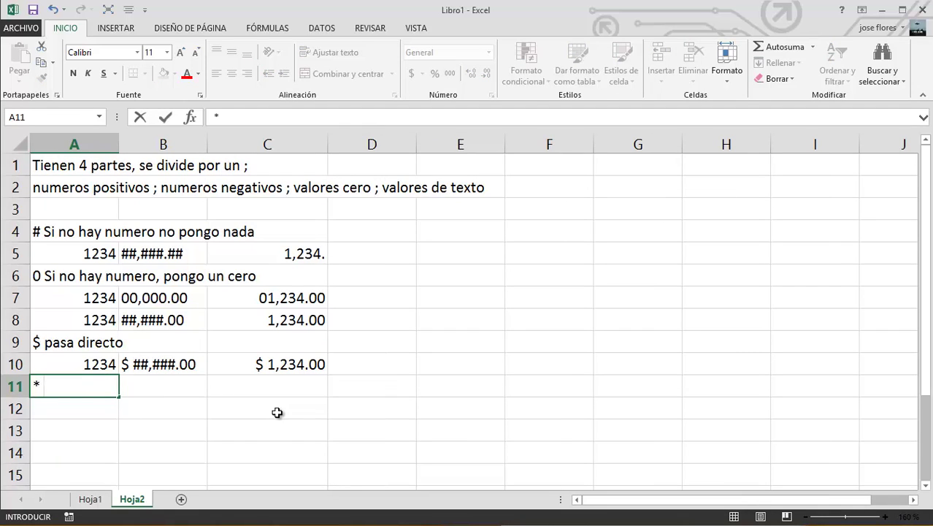
type(" repit")
type("e el caracte")
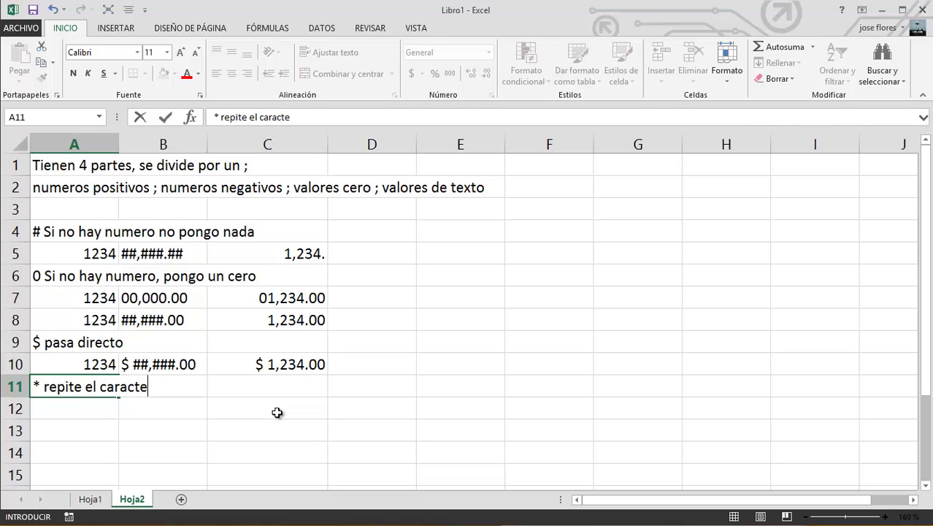
key("BackSpace")
key("BackSpace")
key("BackSpace")
key("BackSpace")
type("ácter del lado de")
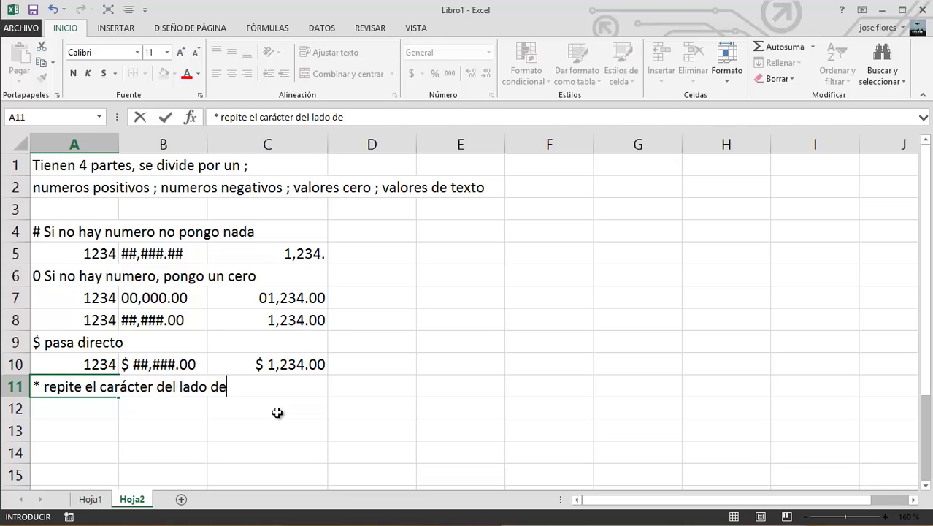
type("recho del a")
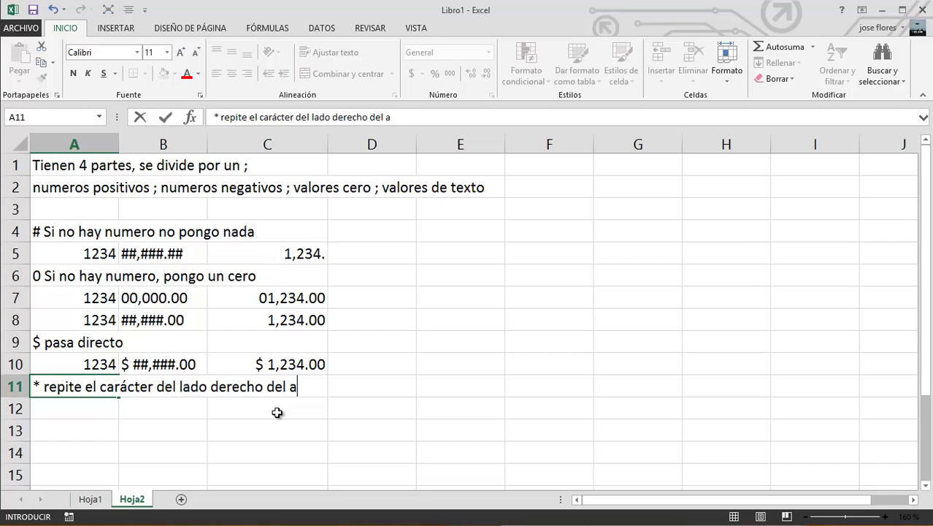
type("ste")
type("risto ha")
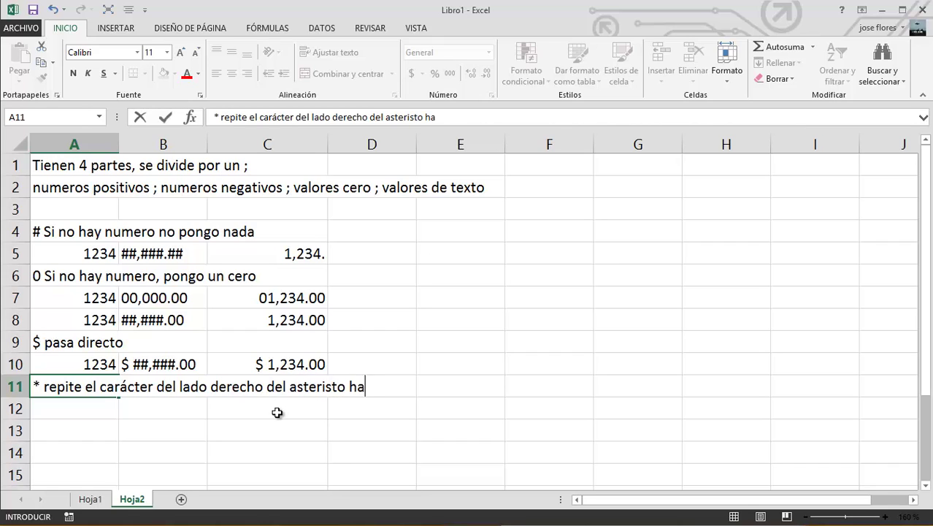
type("sta")
type(" llenar la c")
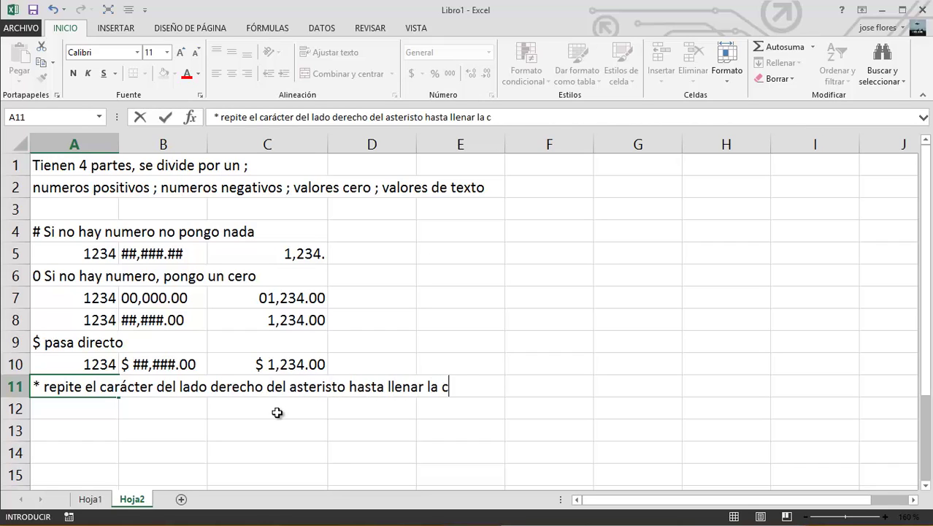
type("elda")
key("Return")
key("Up")
key("Up")
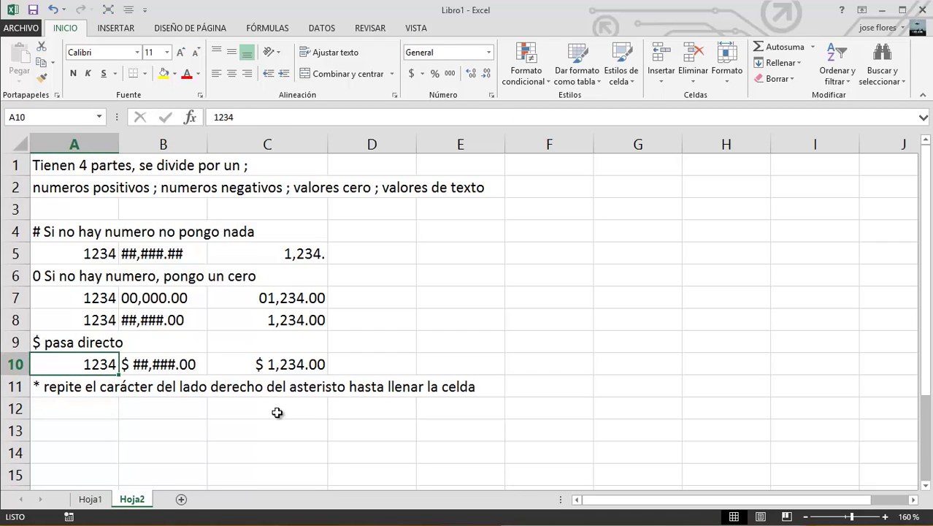
key("shift+Right")
key("ctrl+c")
key("Down")
key("Down")
key("Return")
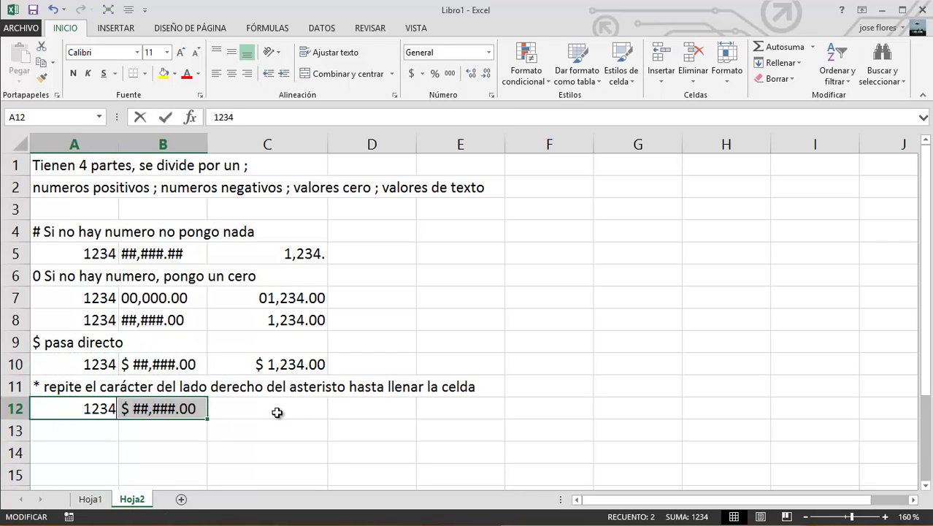
Step: Edit B12 to read '$* ##,###.00' and enter 1234 in C12
key("Right")
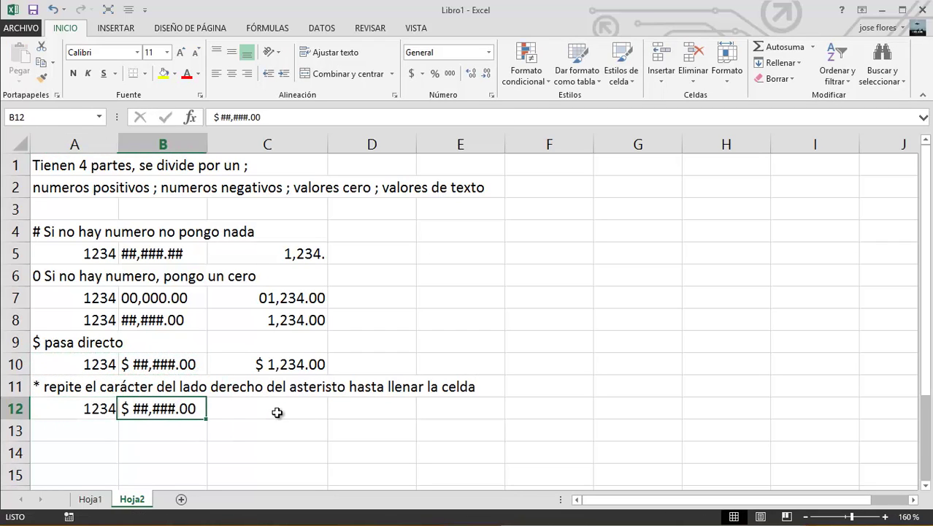
key("F2")
key("Left")
key("Left")
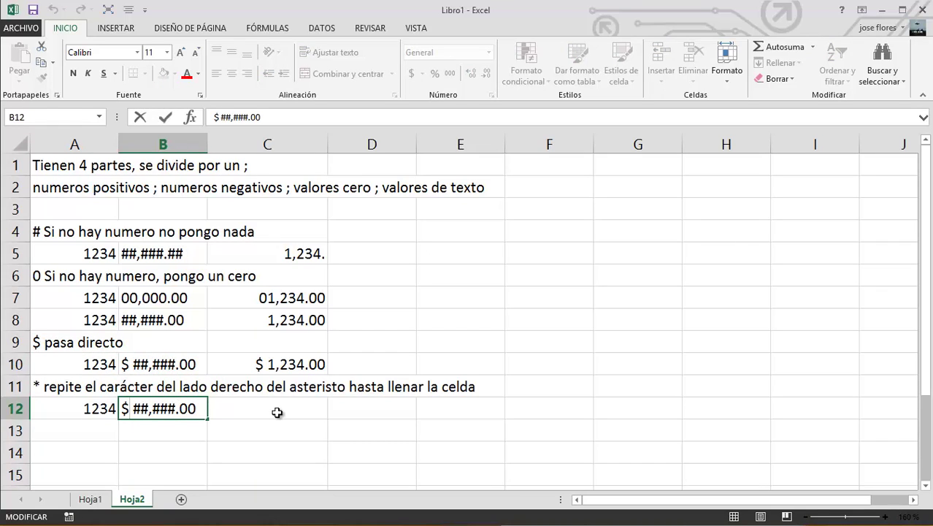
type("*")
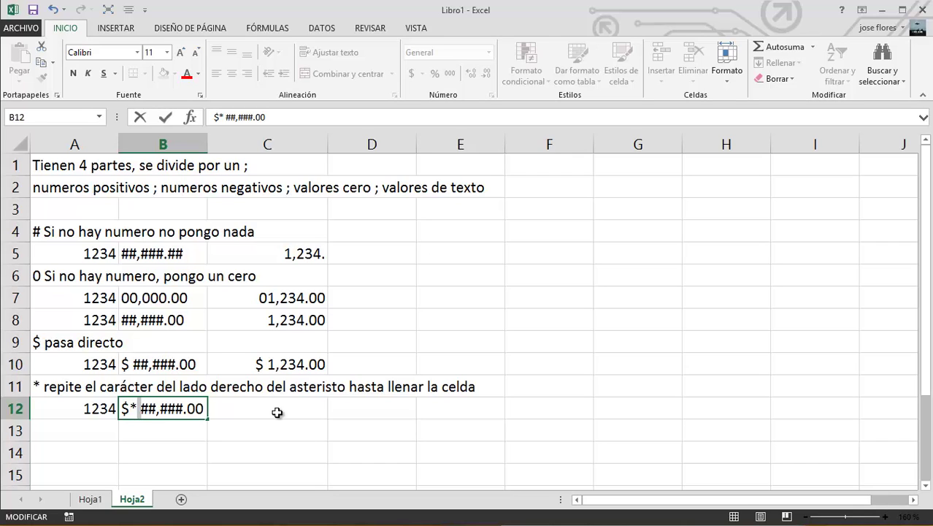
key("Return")
key("Up")
key("Up")
key("Right")
key("Down")
type("12")
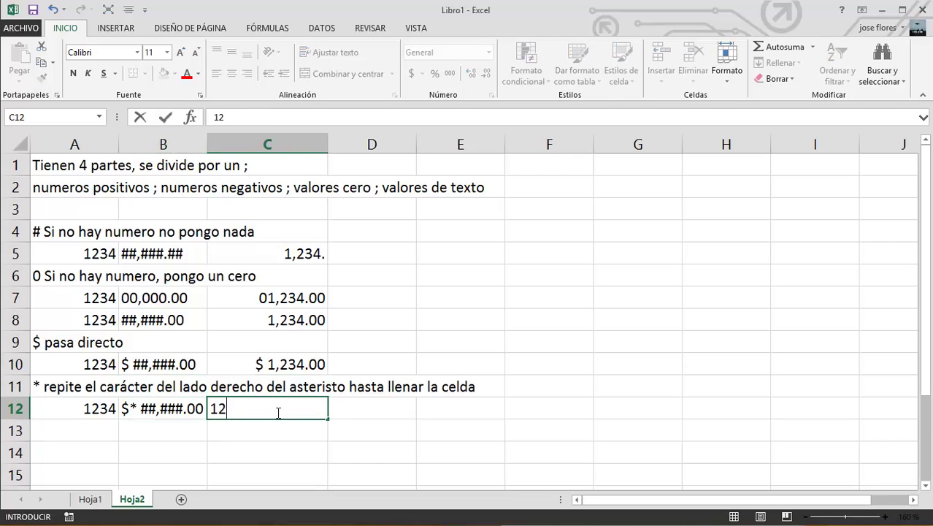
type("34")
key("ctrl+Return")
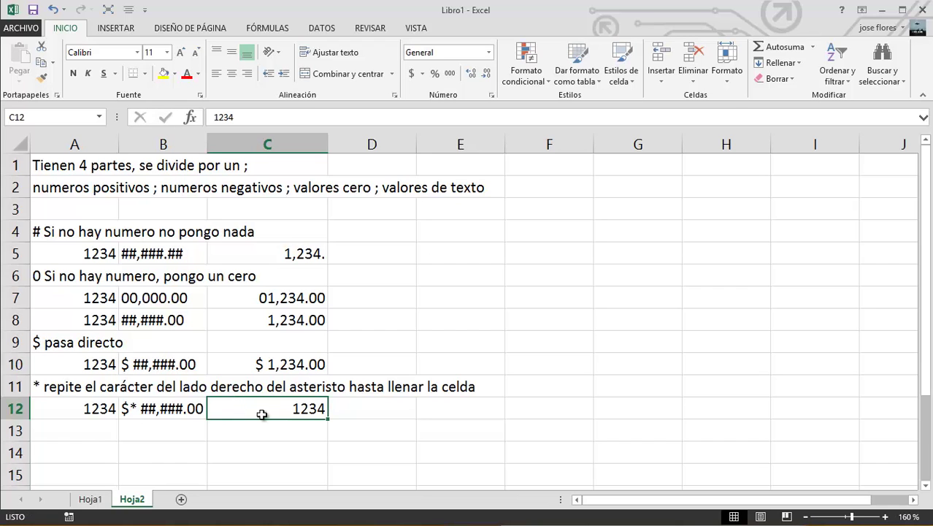
Step: Give C12 the custom format $* ##,###.00
left_click(492, 95)
left_click(314, 241)
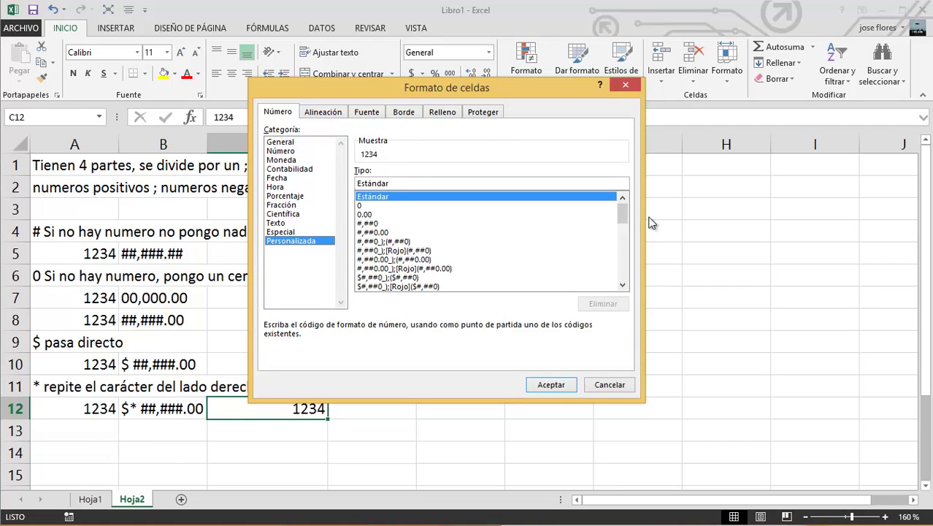
left_click_drag(622, 210, 558, 286)
left_click(374, 286)
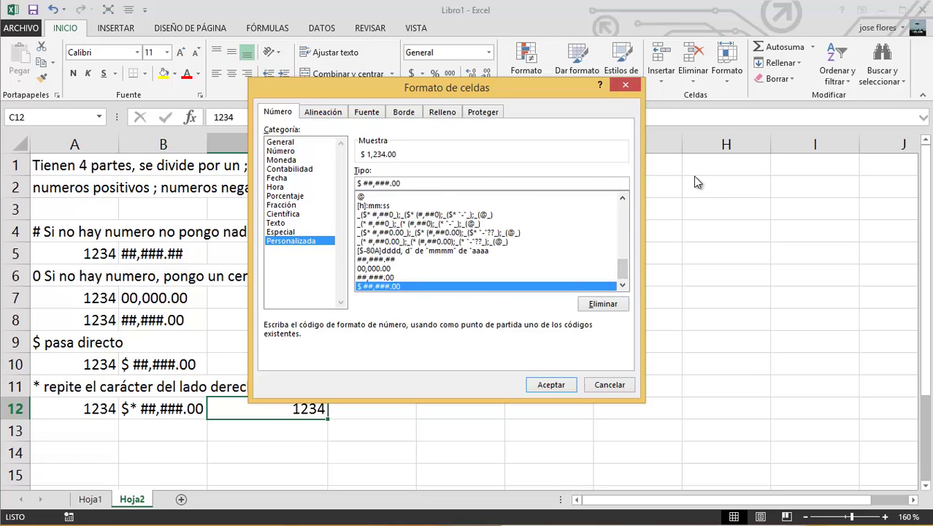
type("*")
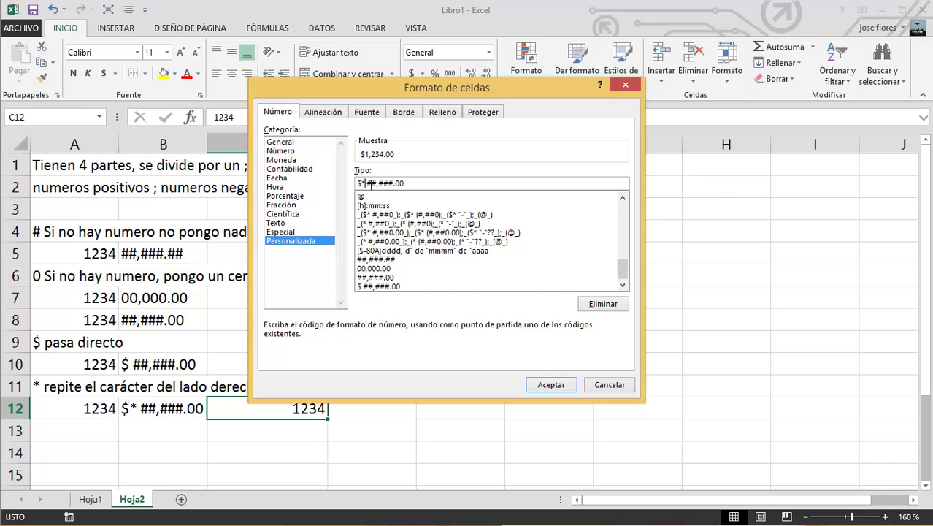
left_click(553, 389)
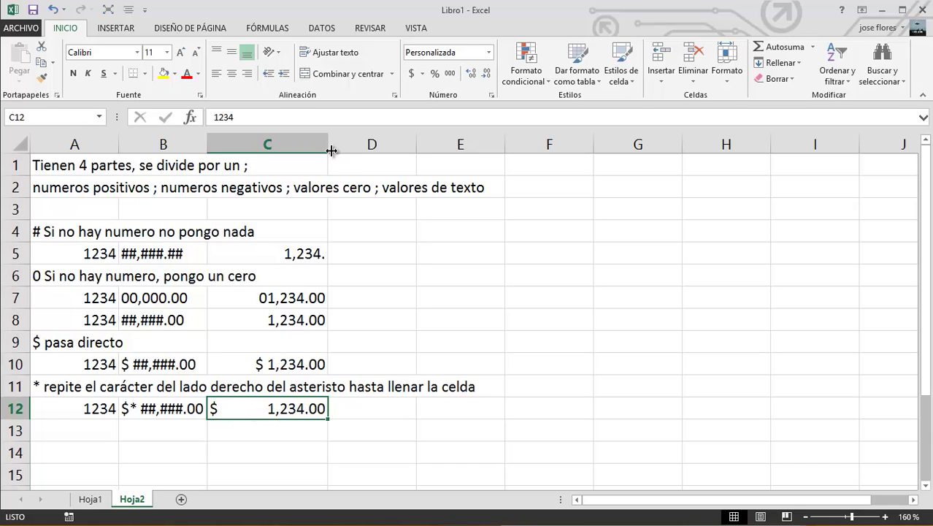
Step: Narrow column C and change C12's value to 5, showing '$ 5.00'
mouse_move(327, 145)
left_mouse_down()
mouse_move(281, 146)
mouse_move(361, 144)
left_mouse_up()
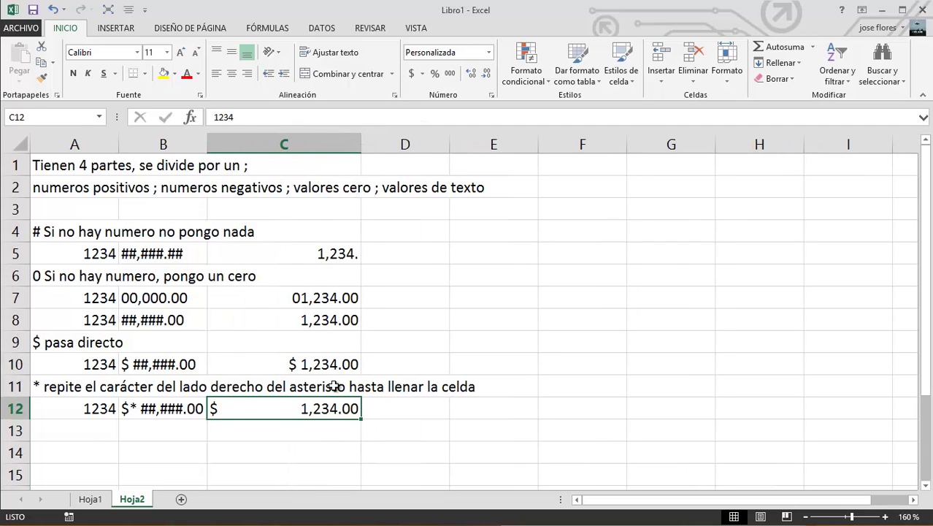
type("5")
key("Return")
type("3")
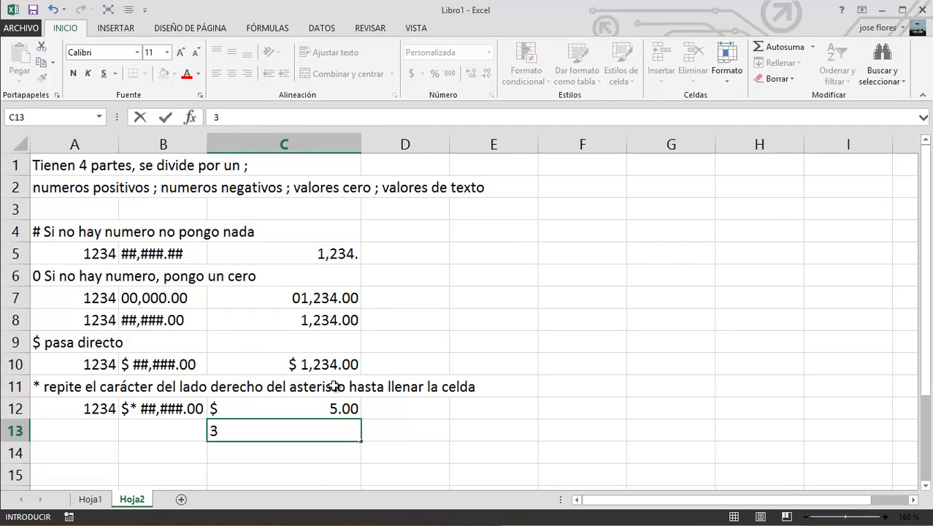
key("Escape")
key("Up")
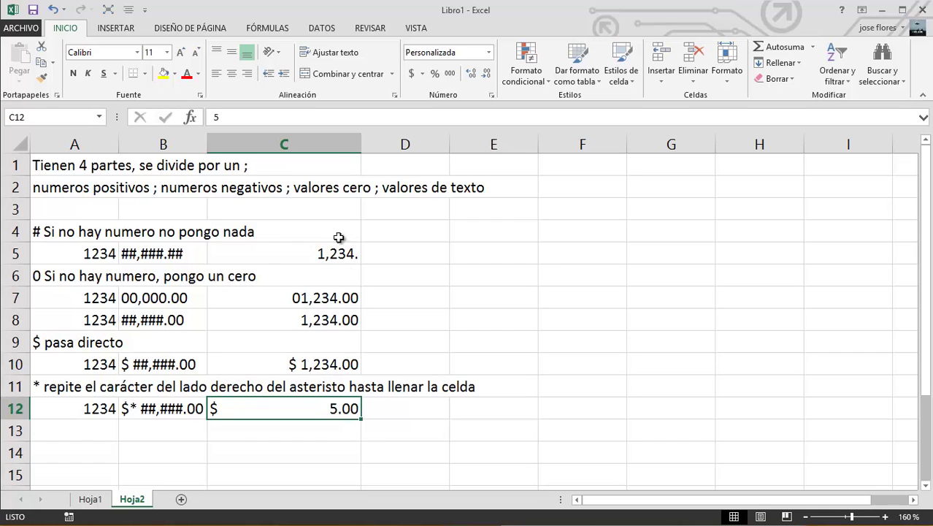
left_click_drag(362, 144, 316, 144)
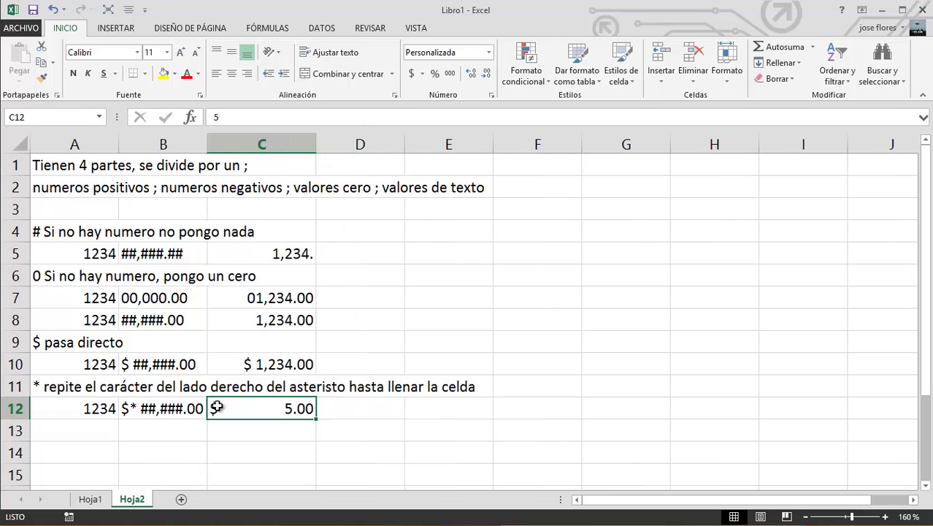
left_click(98, 426)
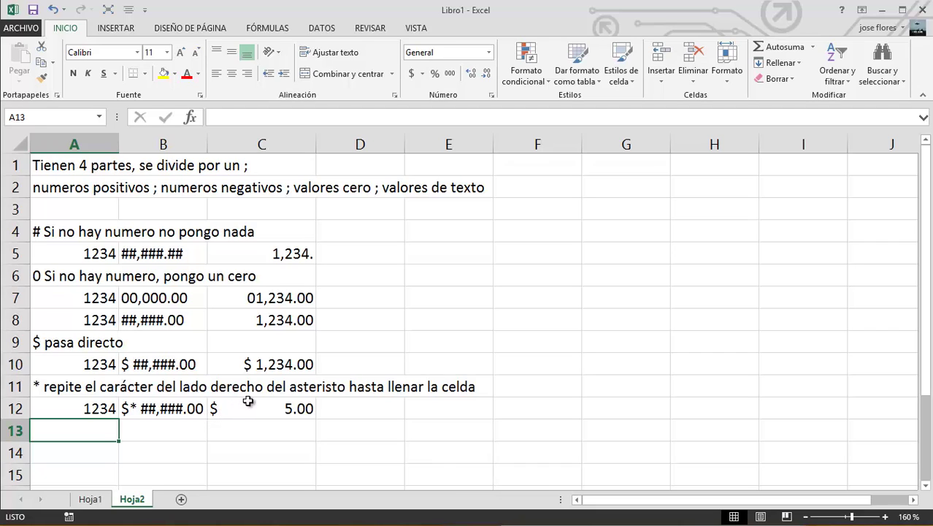
Step: Fill C12's value and format across into D12
left_click(246, 407)
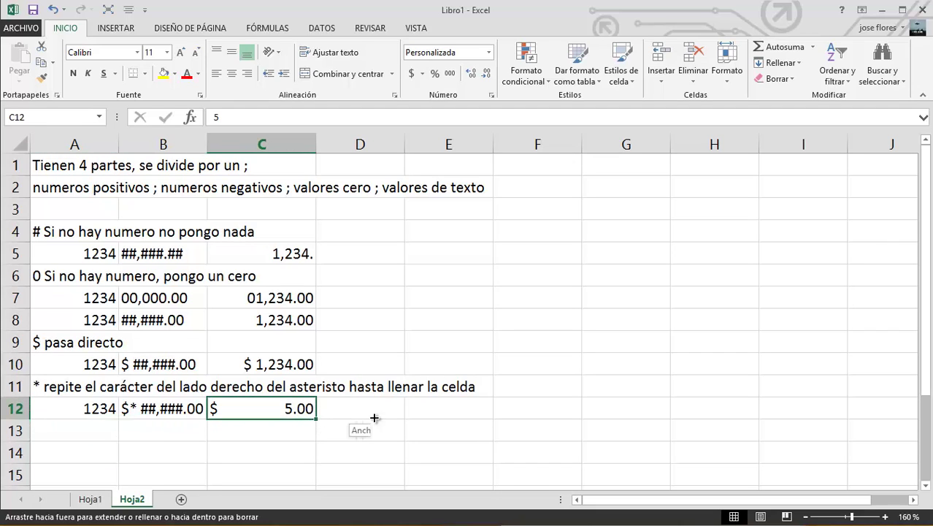
left_click_drag(316, 419, 409, 423)
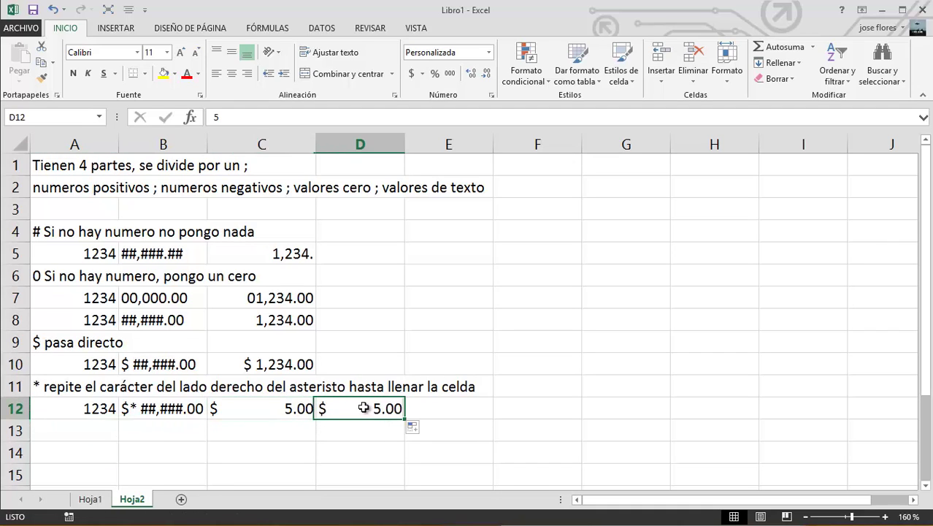
left_click(293, 447)
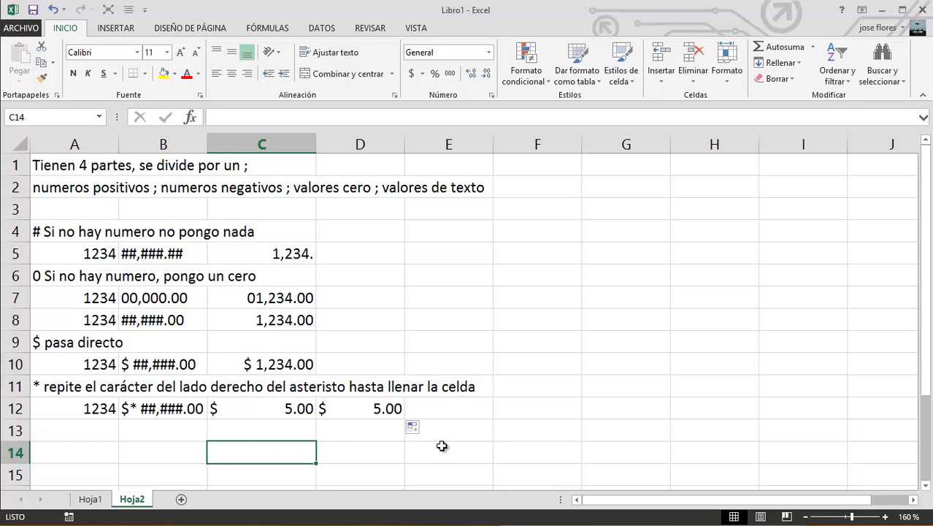
left_click(62, 430)
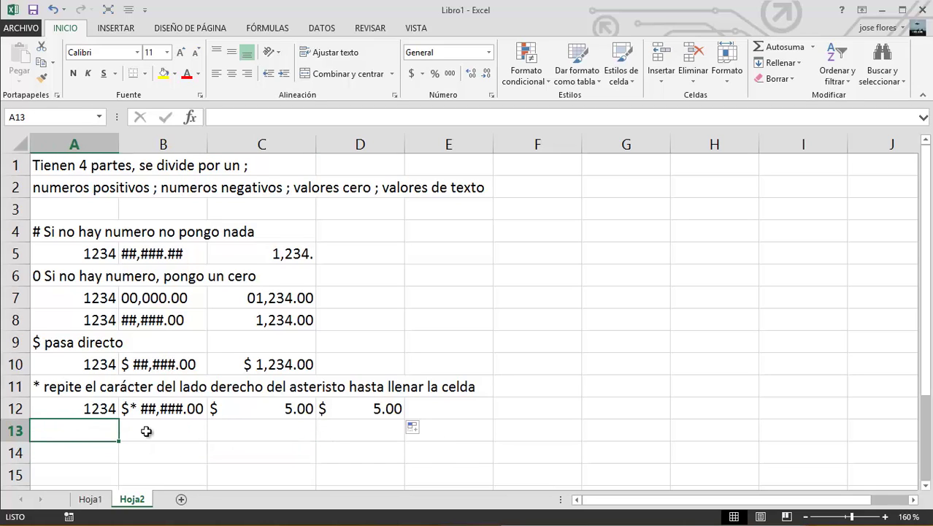
Step: Enter the A13 note explaining that _ leaves a character-sized space on the cell's right or left
type("_")
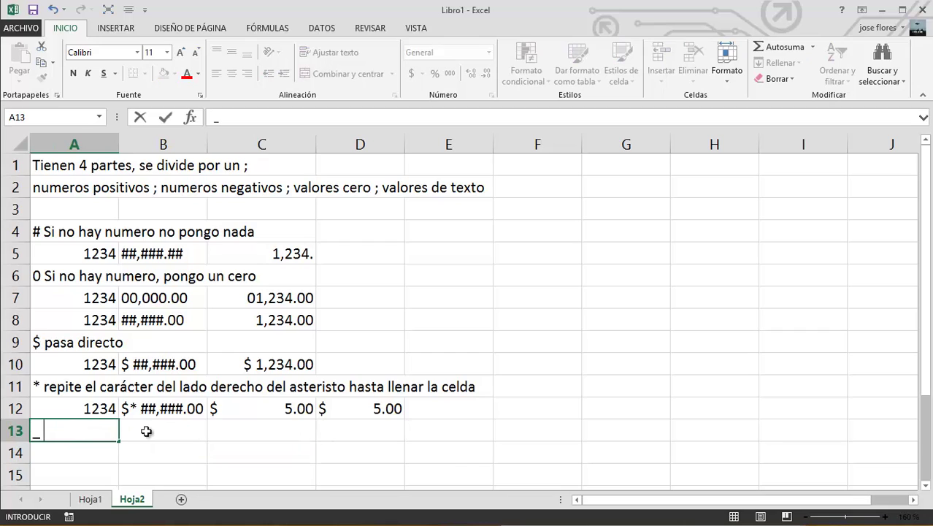
type(" deja un es")
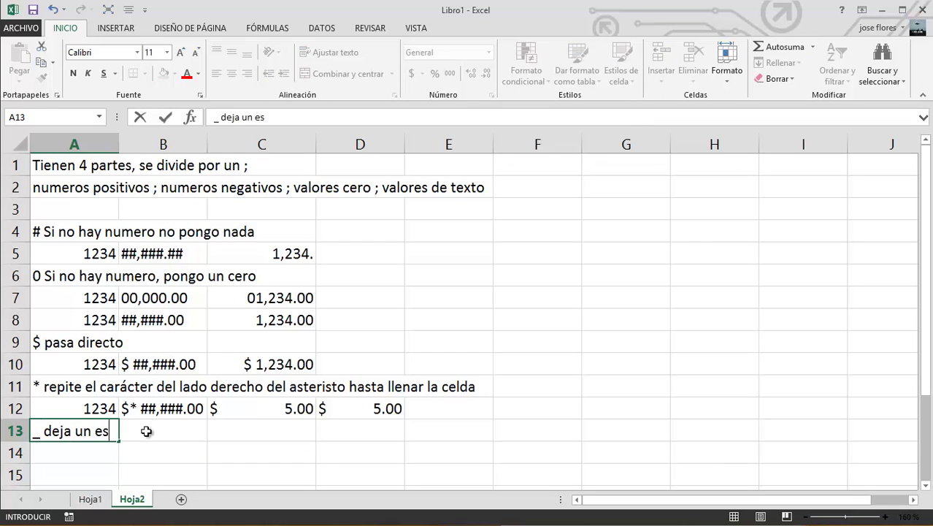
type("pacio del lado")
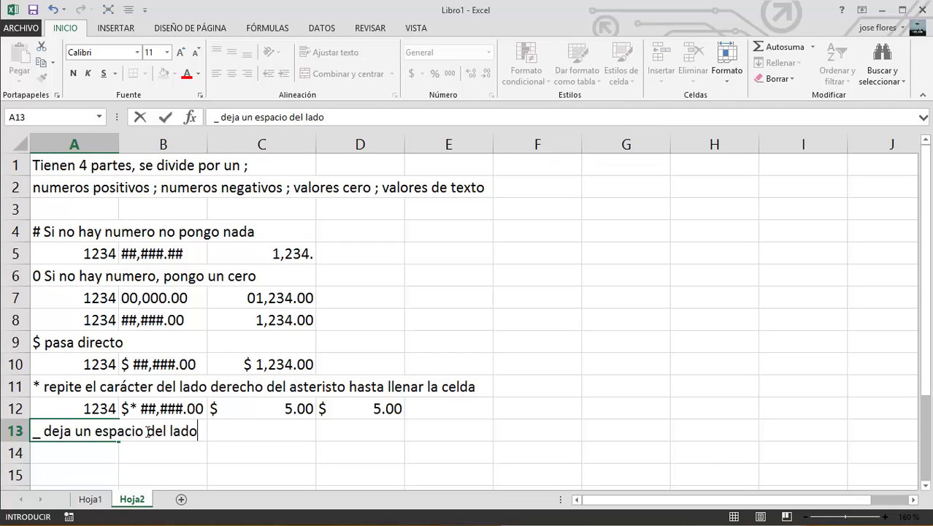
type(" derecho o de")
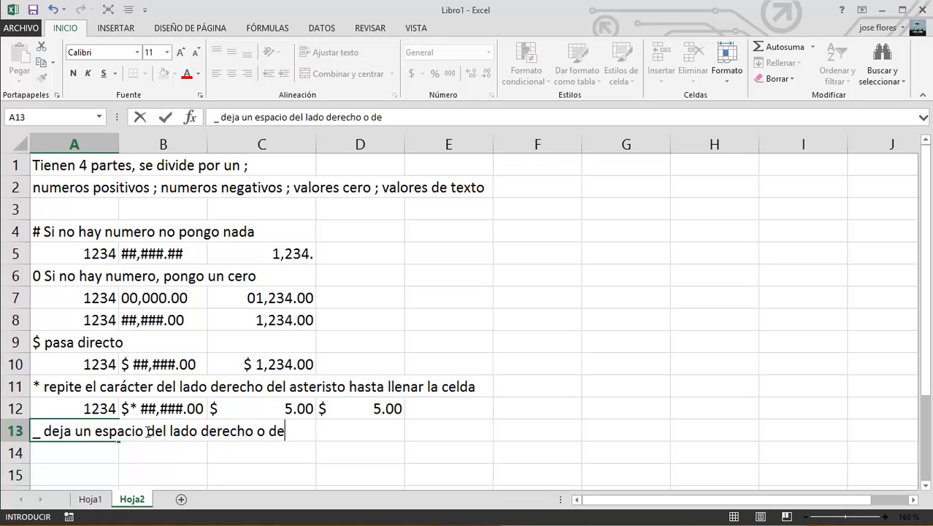
type("l lado iz")
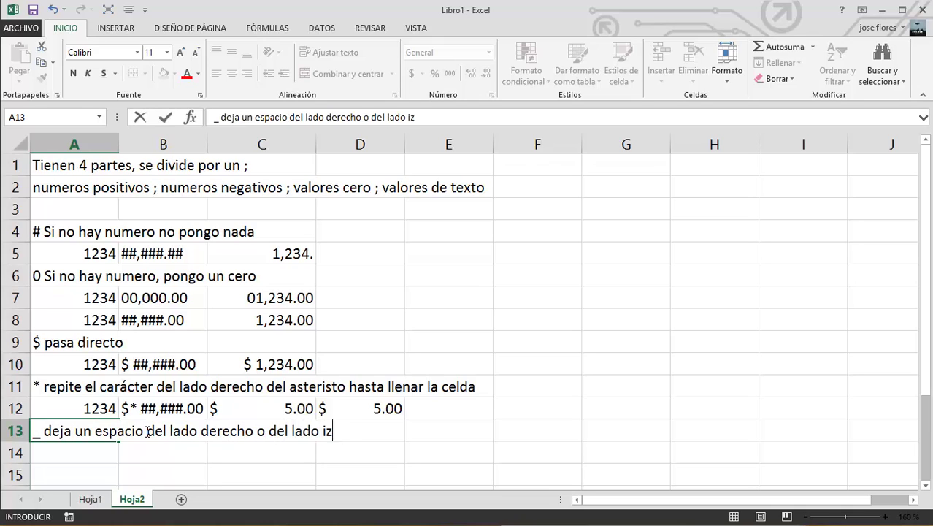
type("quierdo de la ")
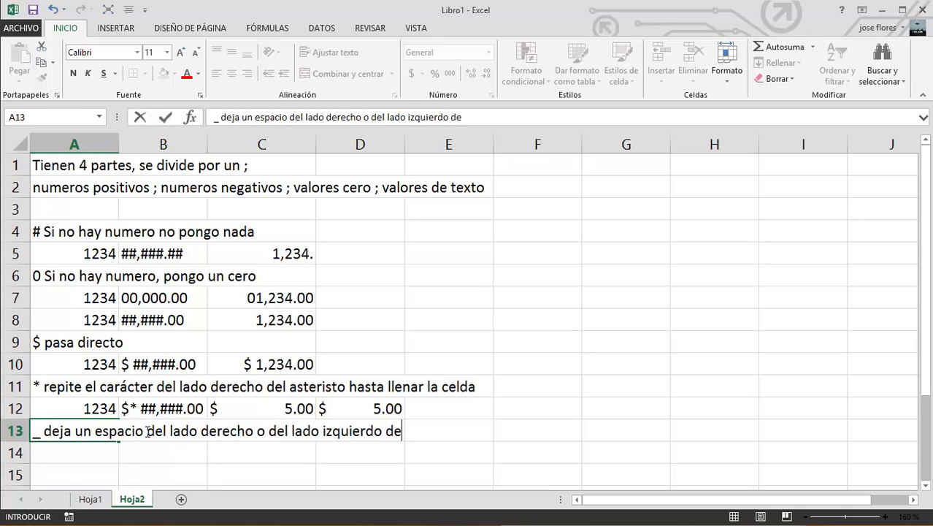
type("celda")
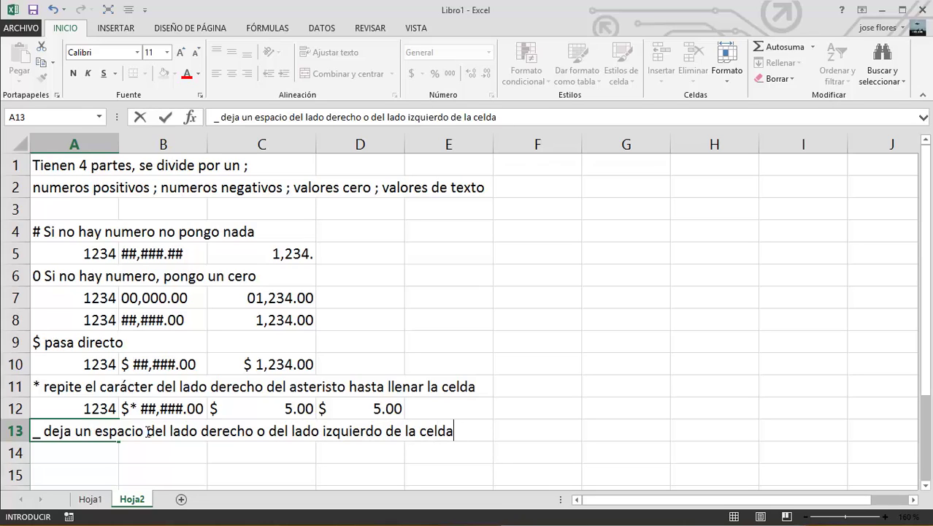
type(", del temañ")
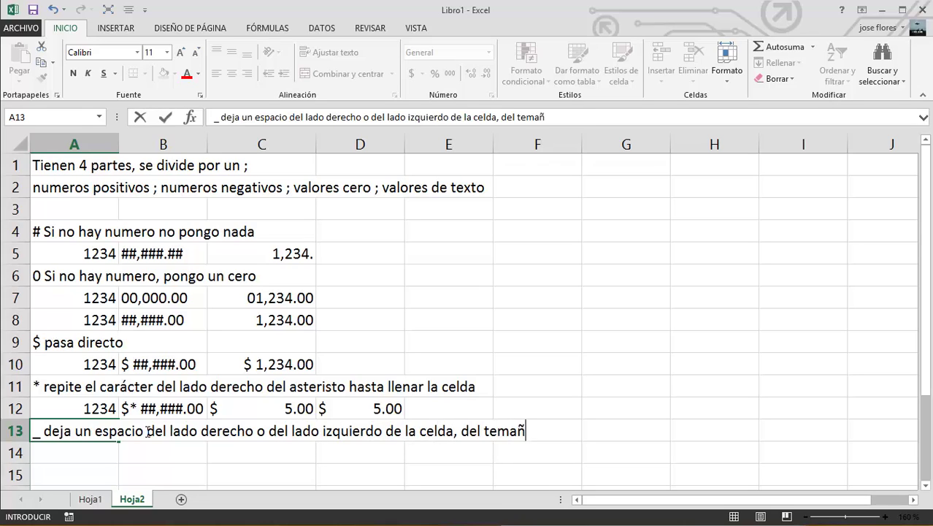
type("o de la letr")
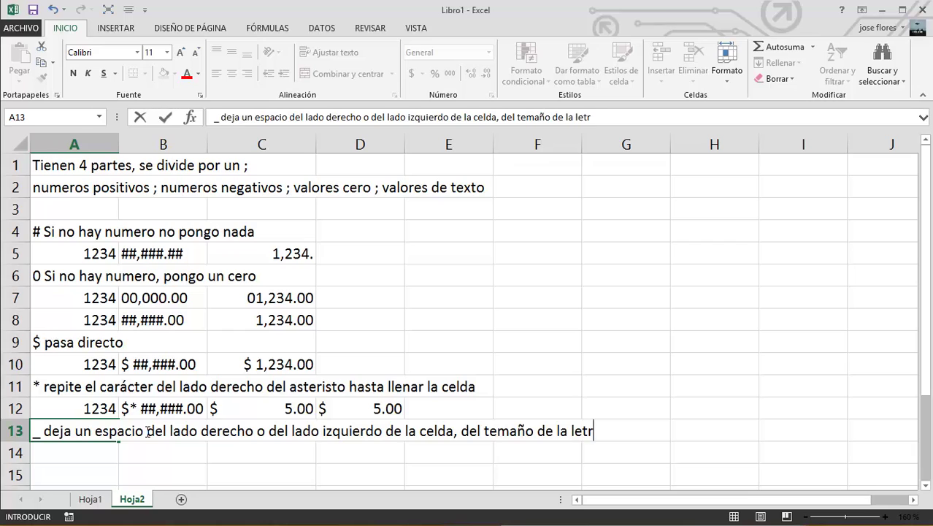
type("a que se de")
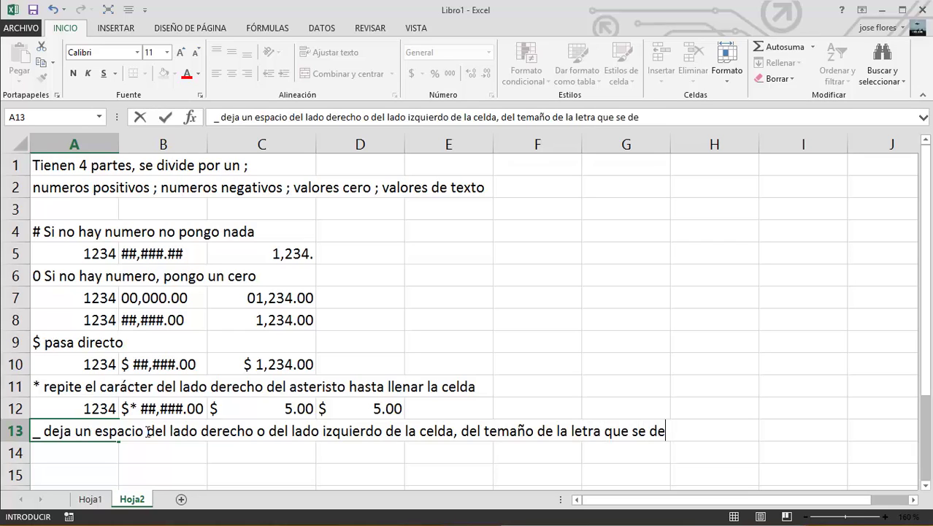
type("fina")
key("Return")
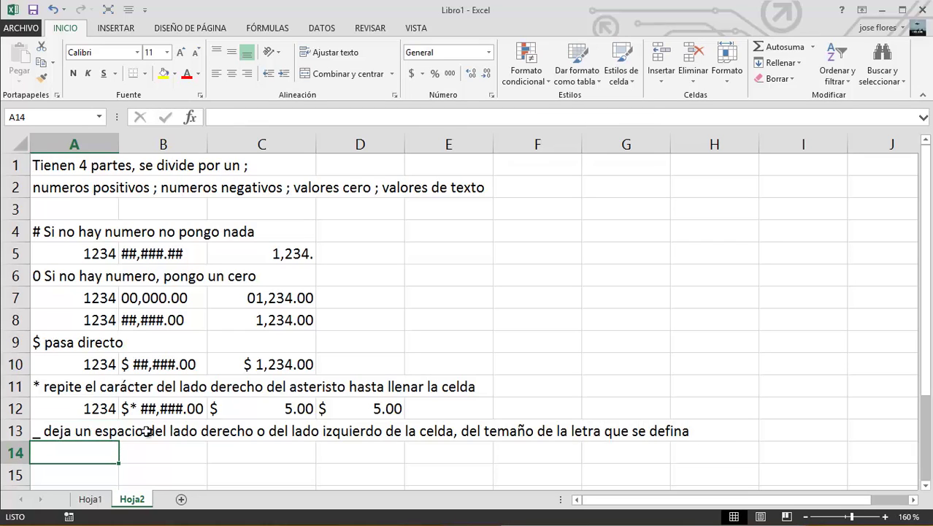
Step: Copy the row 12 example A12:B12 into row 14
key("Up")
key("Up")
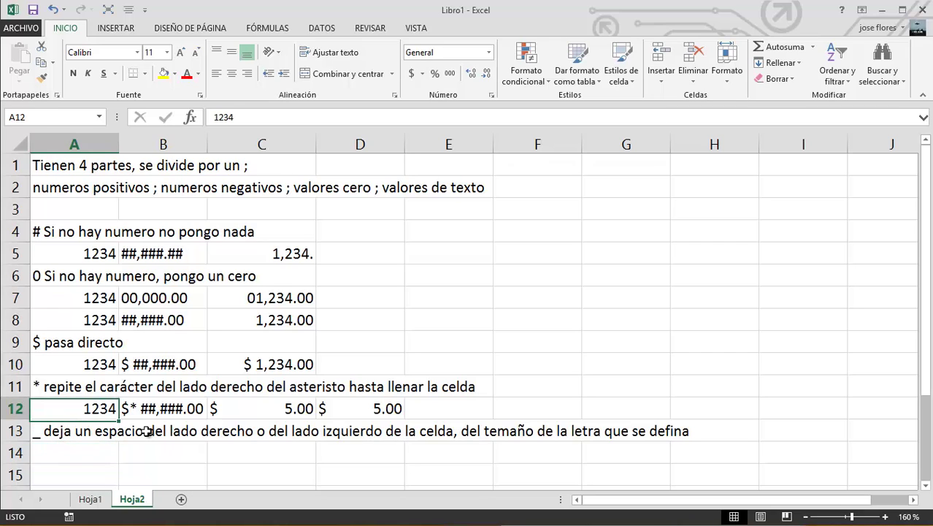
key("shift+Right")
key("ctrl+c")
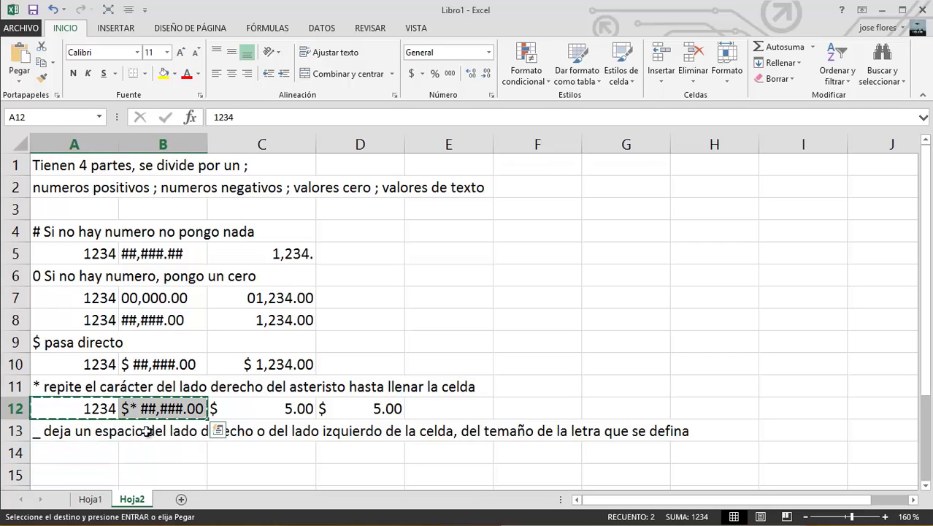
key("Down")
key("Down")
key("ctrl+v")
key("Escape")
Step: Edit B14 to read _I$* ##,###.00 and widen column B to fit
key("Right")
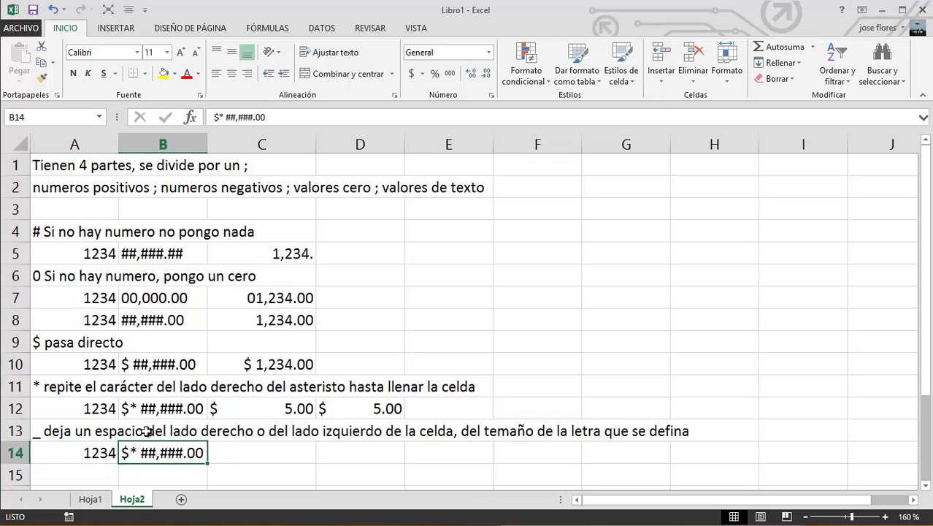
key("F2")
type("_")
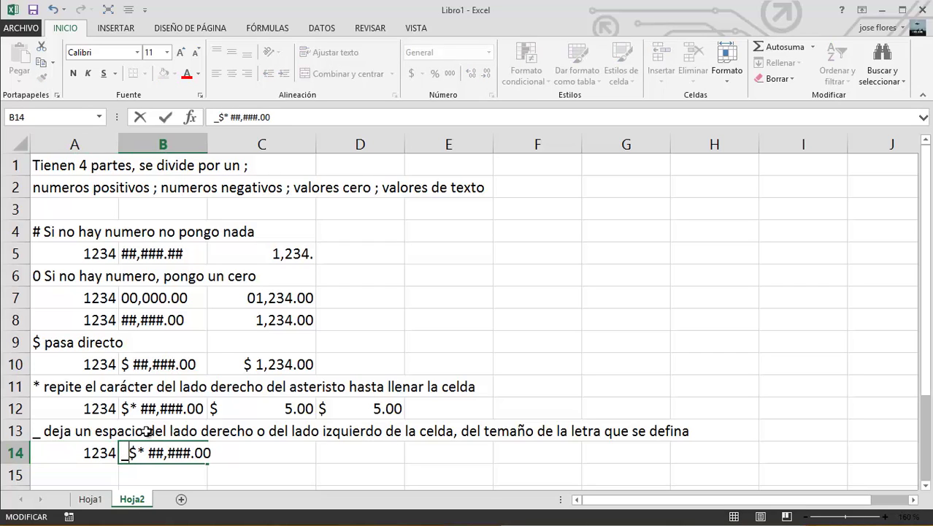
type("l")
key("Return")
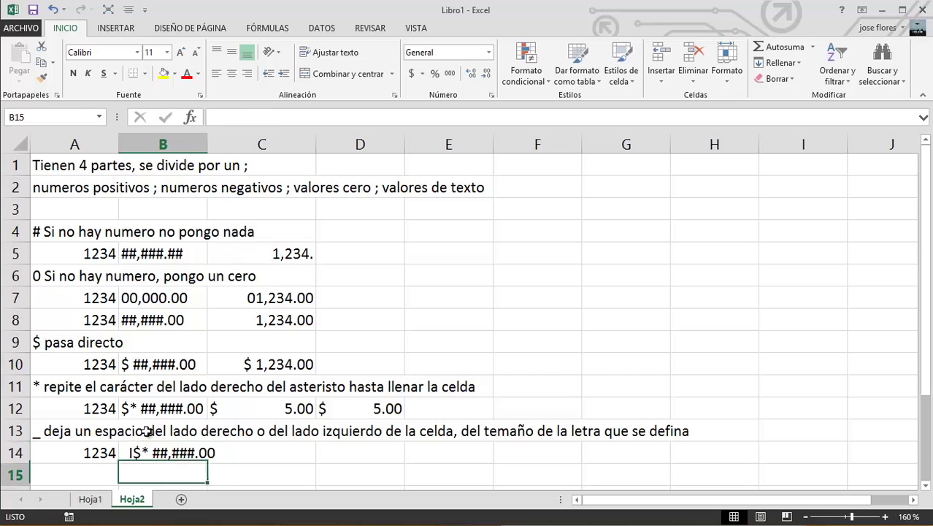
key("Up")
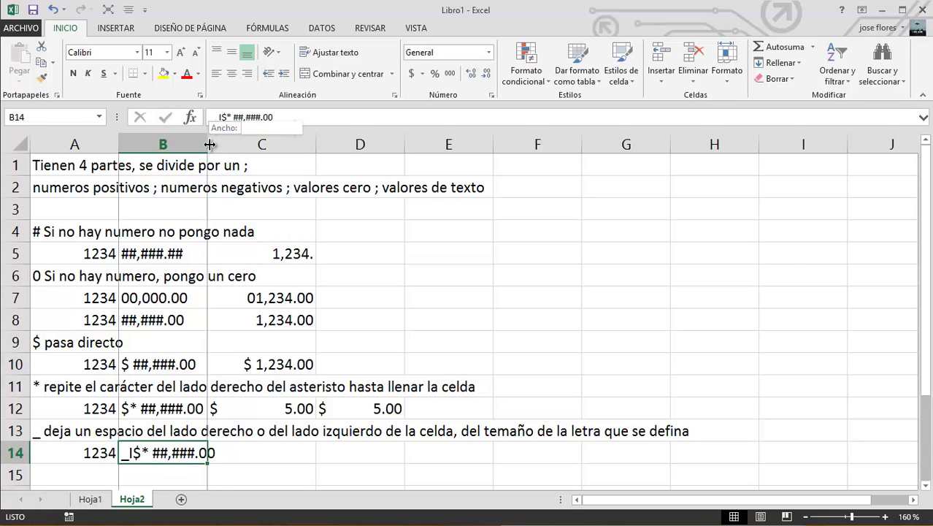
left_click_drag(211, 148, 242, 147)
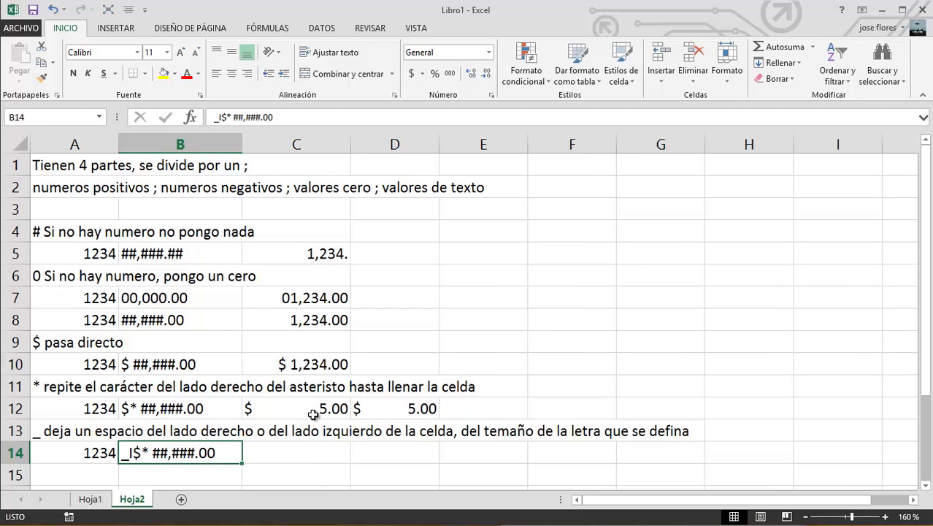
Step: Enter the test value 1234 in C14
left_click(293, 454)
type("1234")
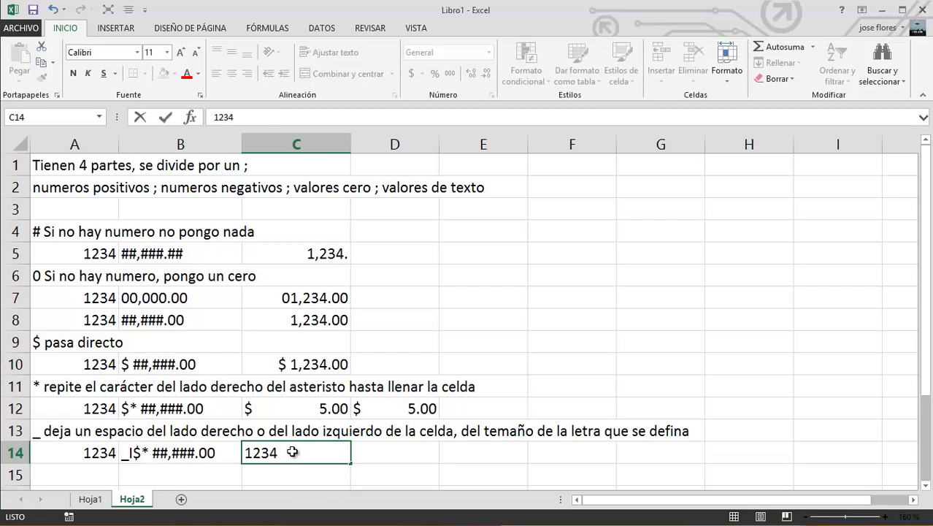
key("Return")
left_click(296, 449)
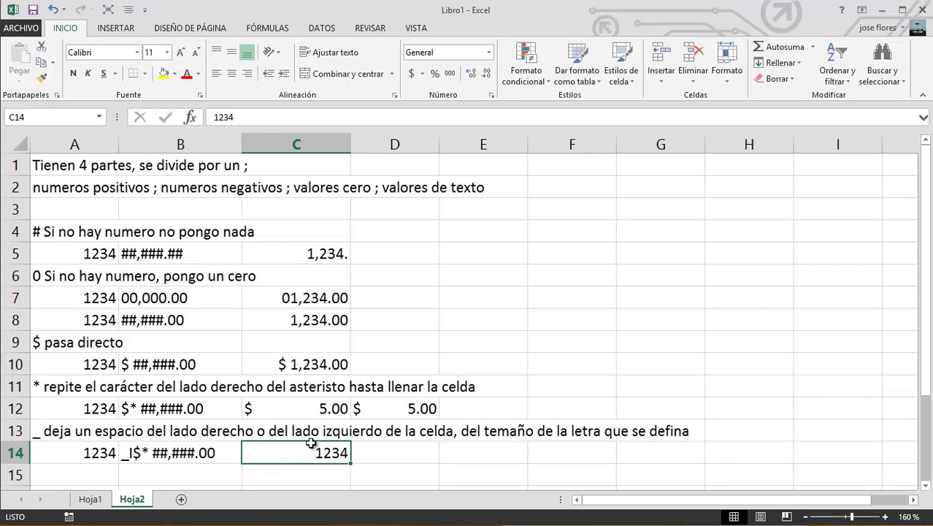
Step: Format C14 with the custom code _$* ##,###.00 to show $ 1,234.00, then select A15
left_click(491, 95)
left_click(289, 241)
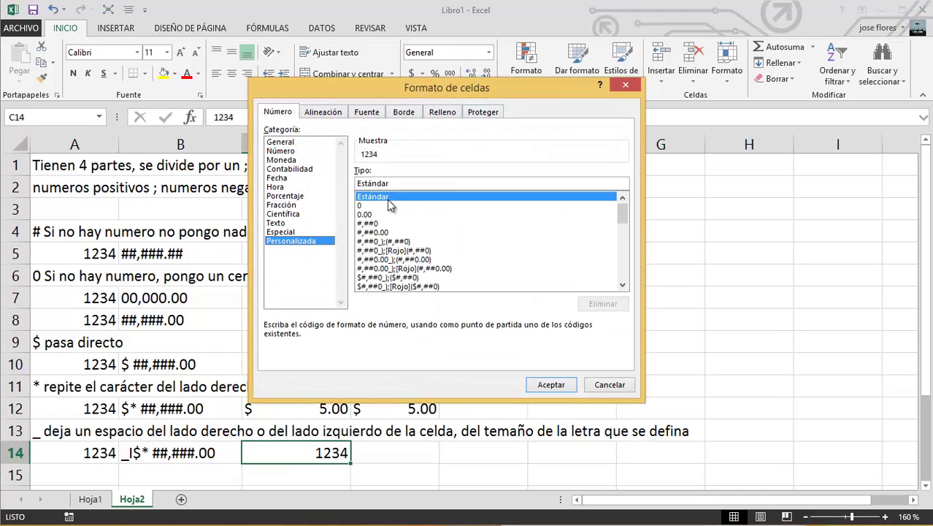
left_click(620, 238)
left_click(619, 244)
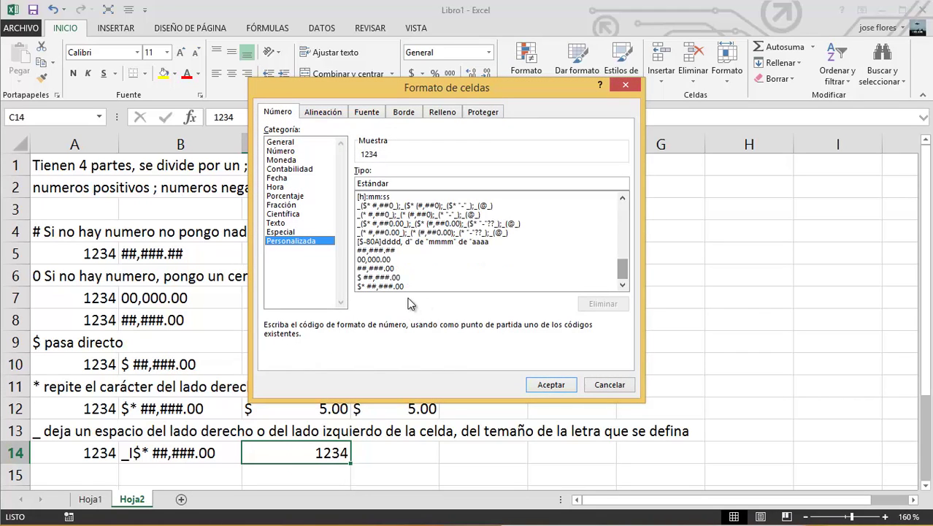
left_click(387, 285)
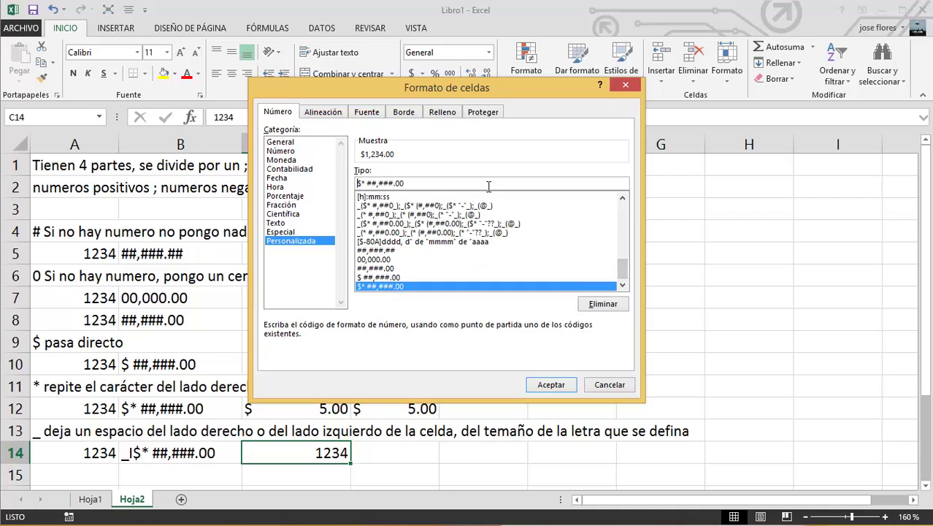
type("_I")
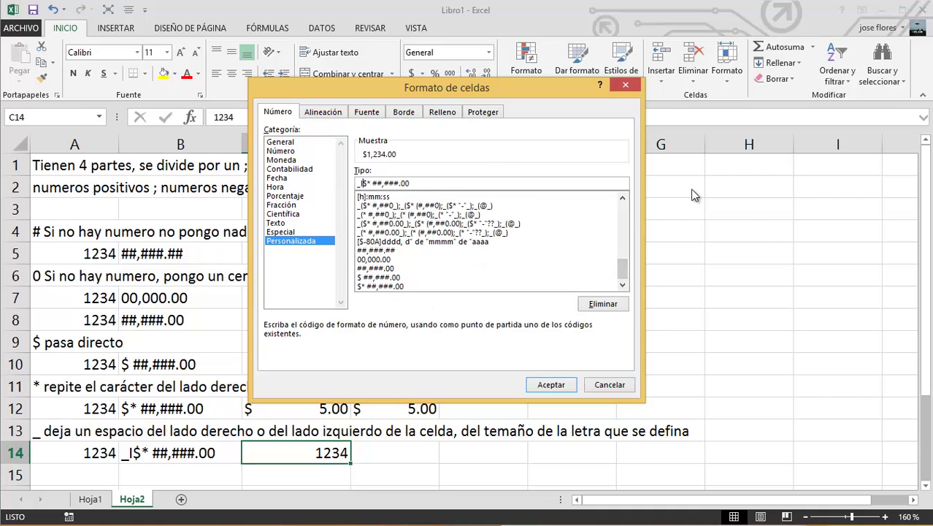
left_click(552, 384)
scroll(250, 466, "down", 1)
scroll(251, 466, "down", 2)
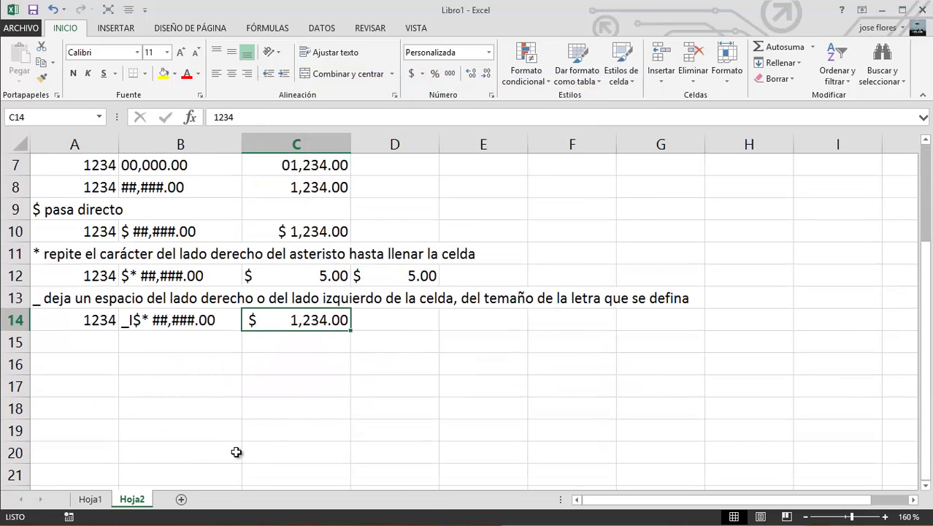
left_click(104, 342)
Step: Enter 1234 in A15 and copy B14's format code into B15
type("12")
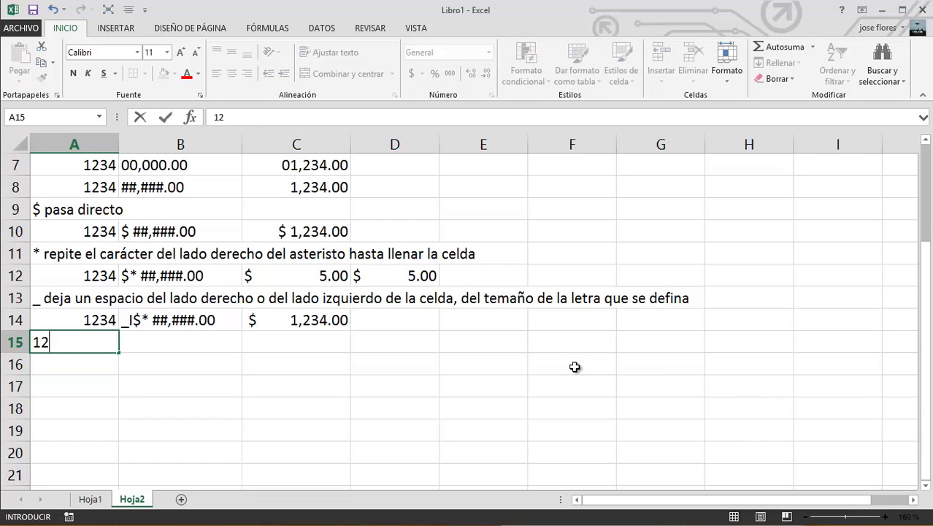
type("34")
key("Tab")
key("Up")
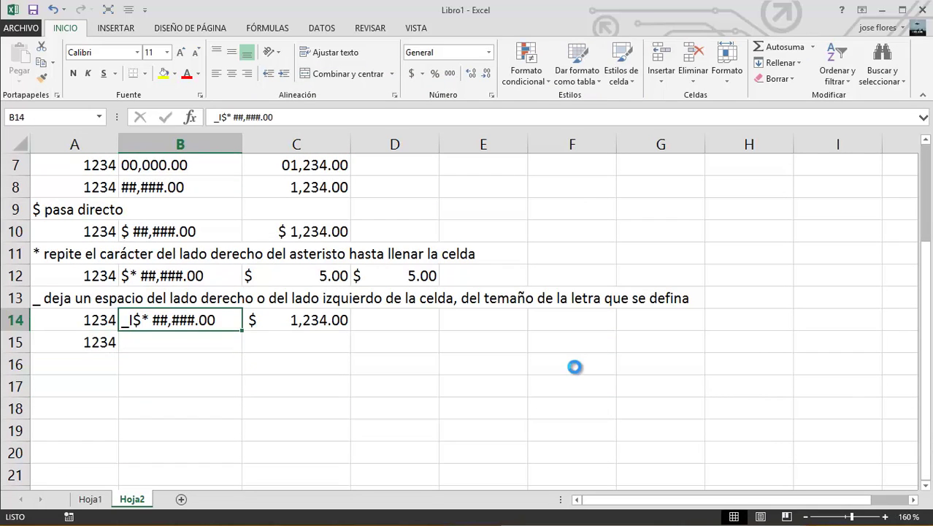
key("ctrl+c")
key("Down")
key("Return")
Step: Change B15's code to _M$* ##,###.00 and copy 1234 into C15
key("F2")
key("Home")
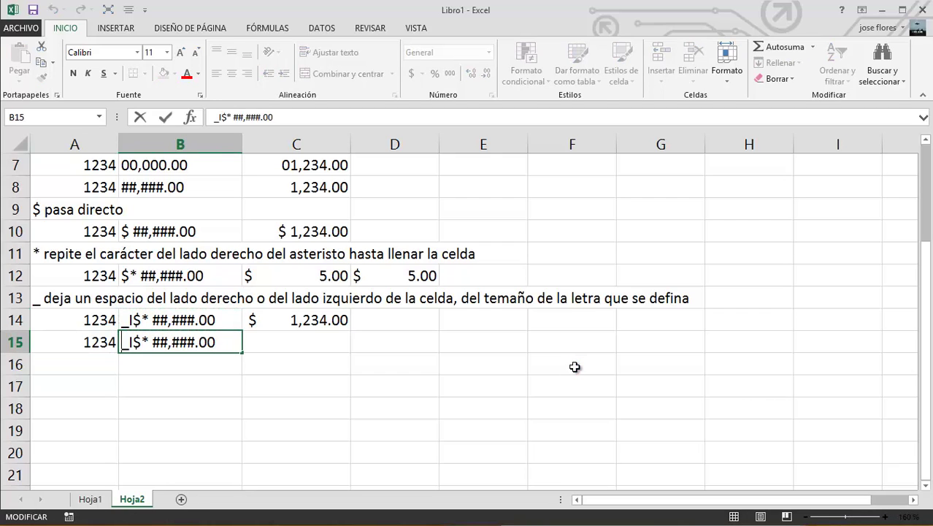
key("Right")
key("Delete")
type("M")
key("Return")
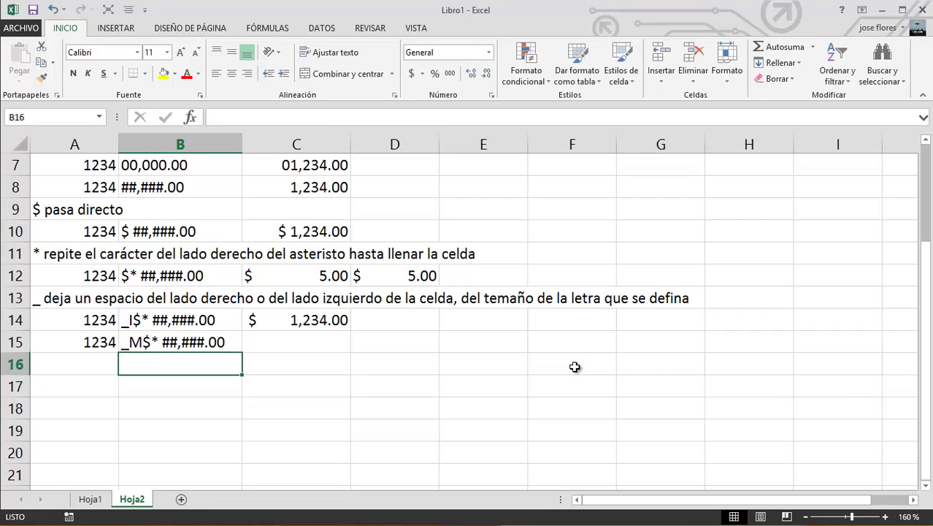
key("Up")
key("Left")
key("ctrl+c")
key("Right")
key("Right")
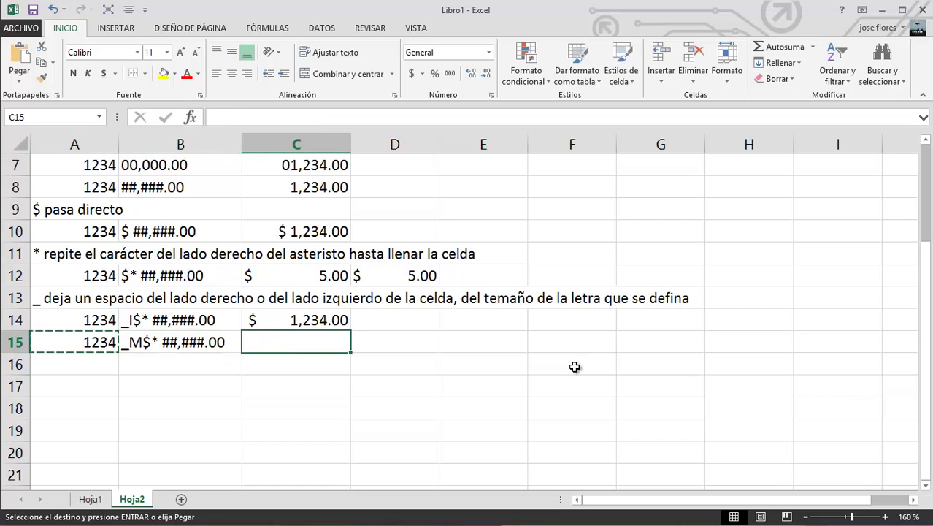
key("Return")
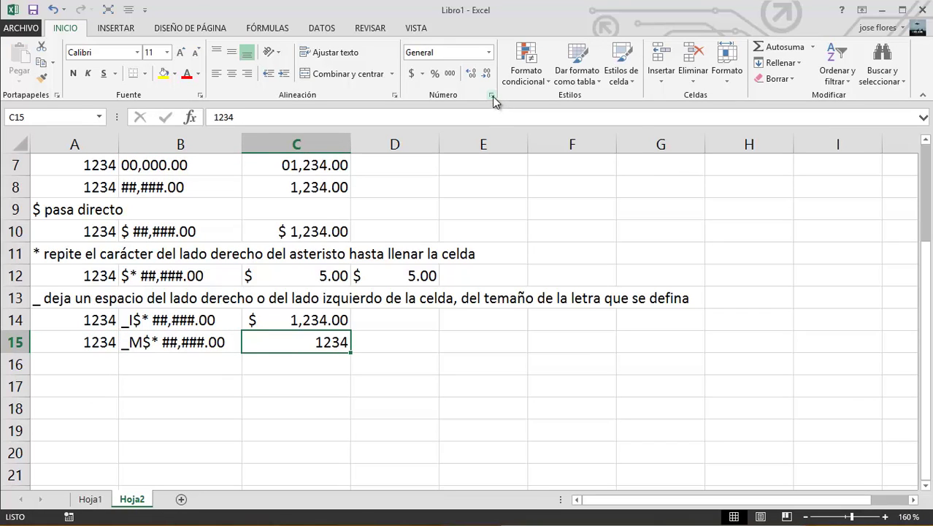
Step: Apply the custom format _M$* ##,###.00 to C15 so it shows $ 1,234.00
left_click(491, 95)
left_click(290, 240)
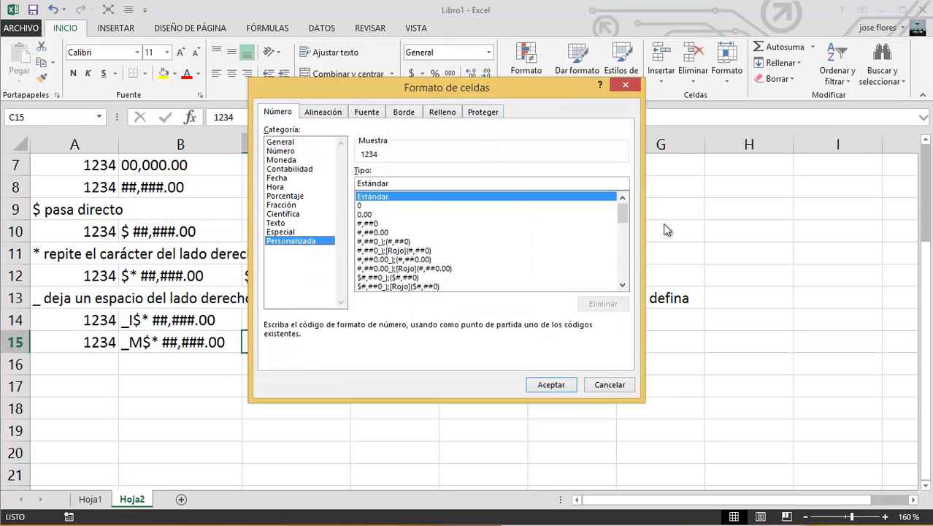
left_click_drag(623, 209, 621, 289)
left_click(380, 286)
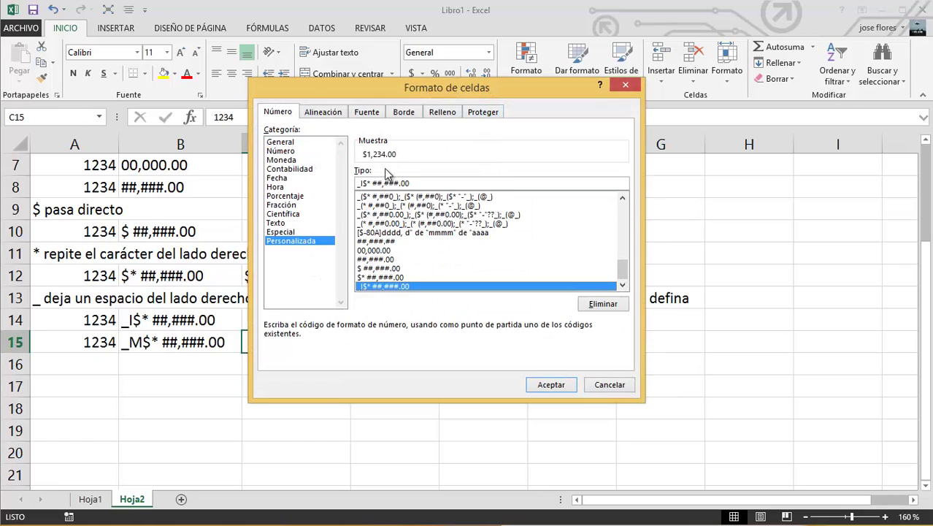
left_click(363, 183)
key("BackSpace")
type("M")
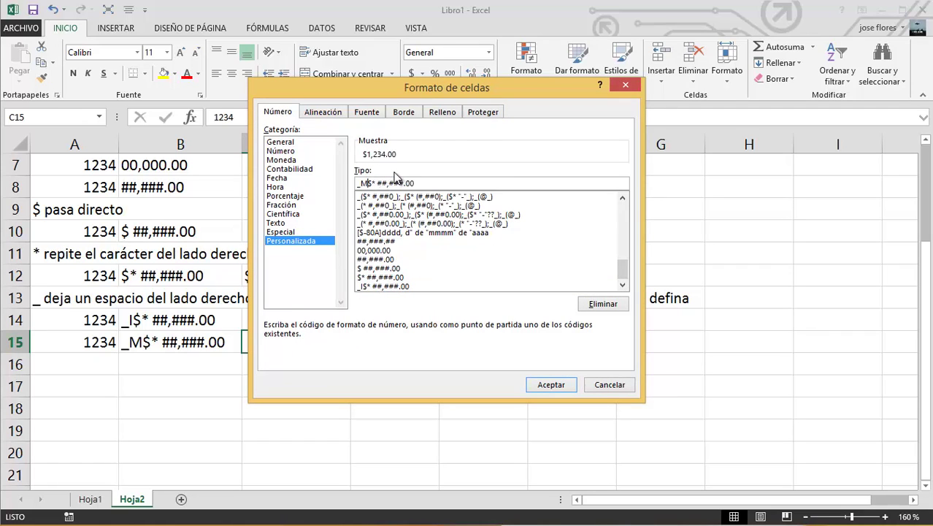
left_click(549, 385)
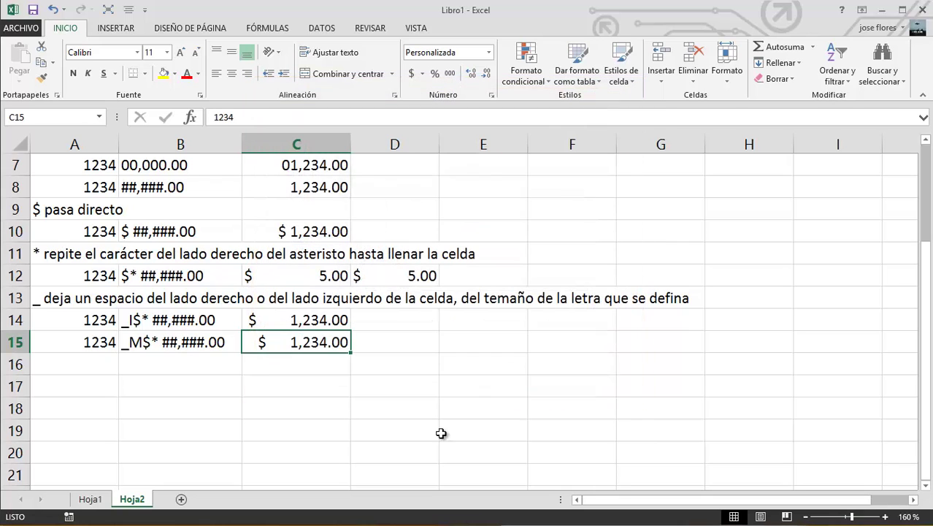
Step: Enter 12345 in cell A16
left_click(259, 380)
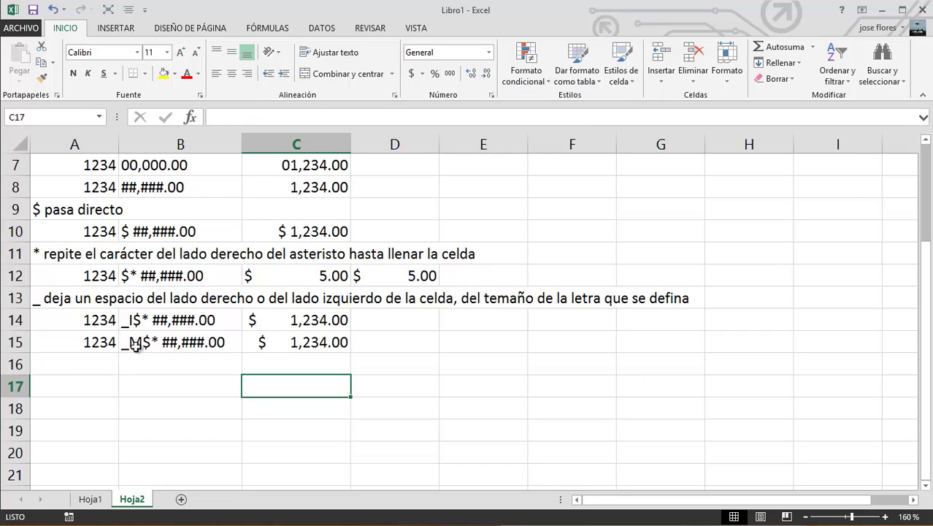
left_click(98, 366)
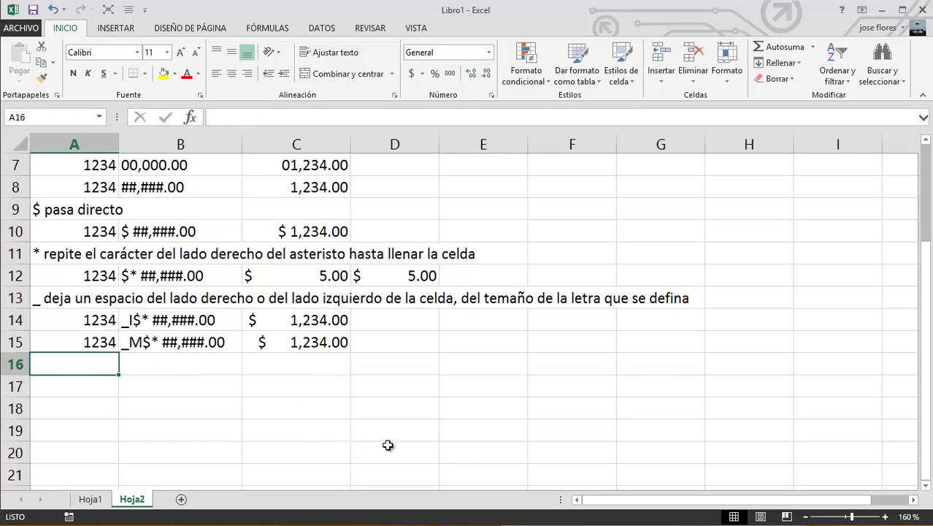
type("12345")
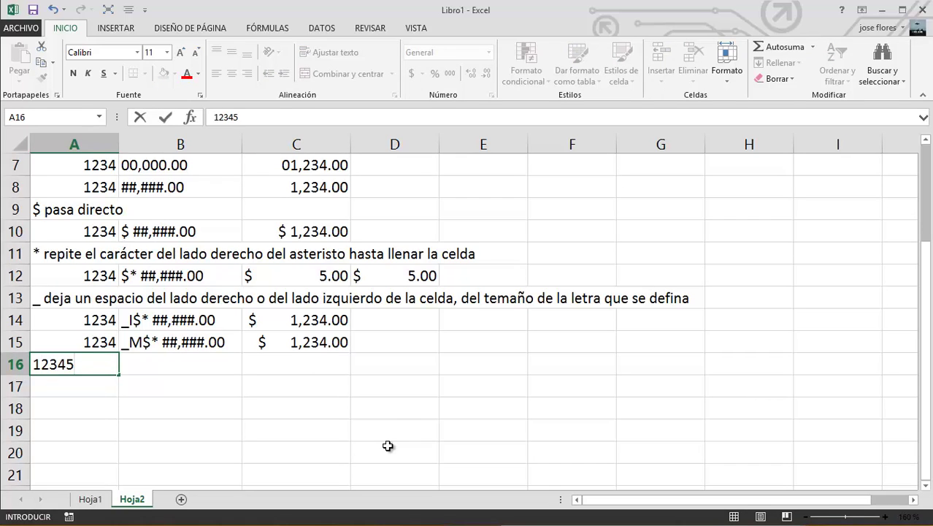
key("Right")
Step: Copy B15's label into B16 and extend it to _M$* ##,###.00_I
key("Up")
key("ctrl+c")
key("Down")
key("ctrl+v")
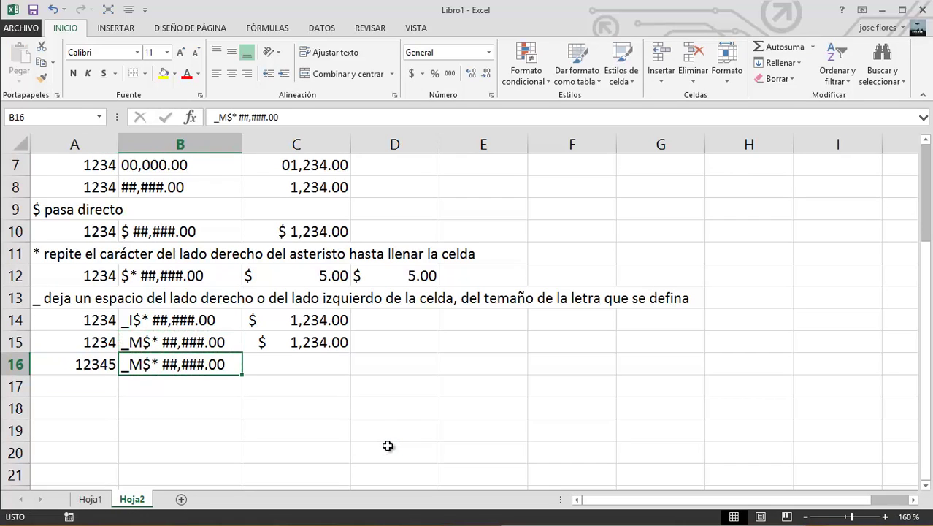
key("F2")
type("_")
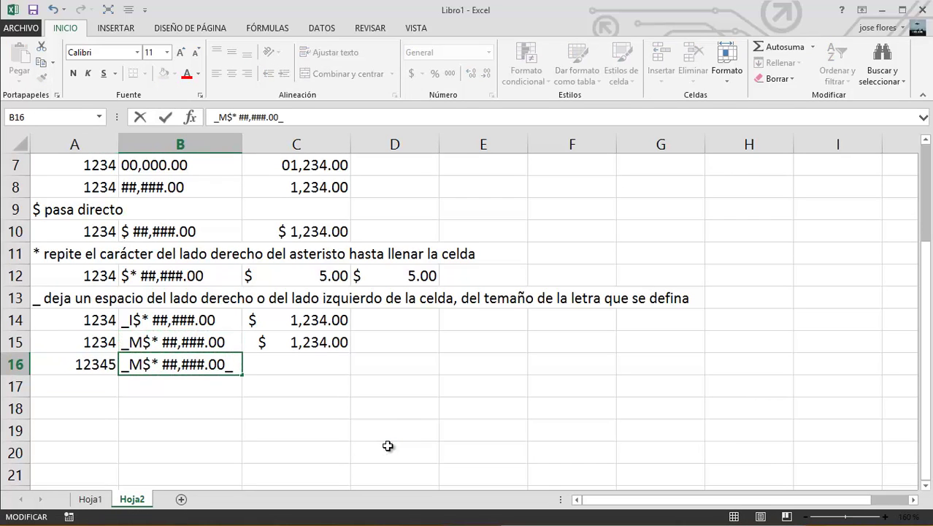
type("I")
key("Return")
Step: Enter 1234 in C16, correcting the mistyped 1253
key("Up")
key("Right")
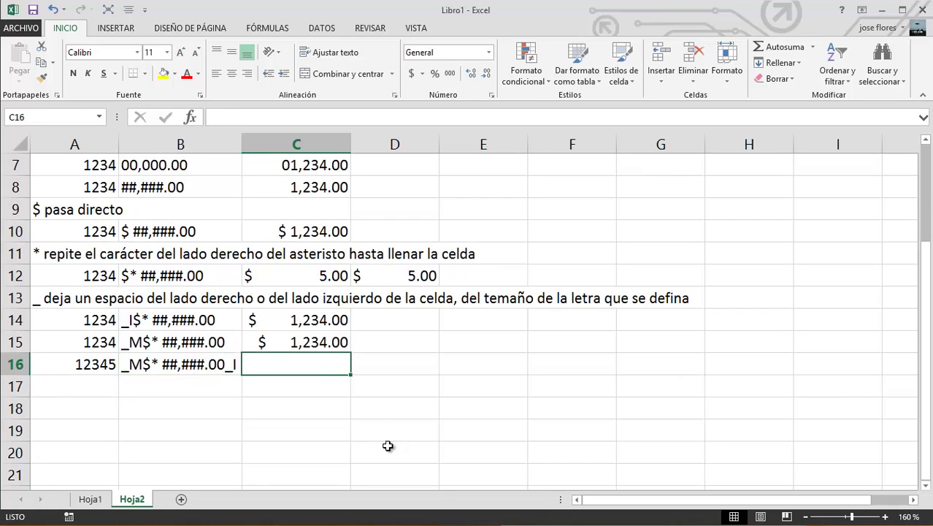
type("1253")
key("Return")
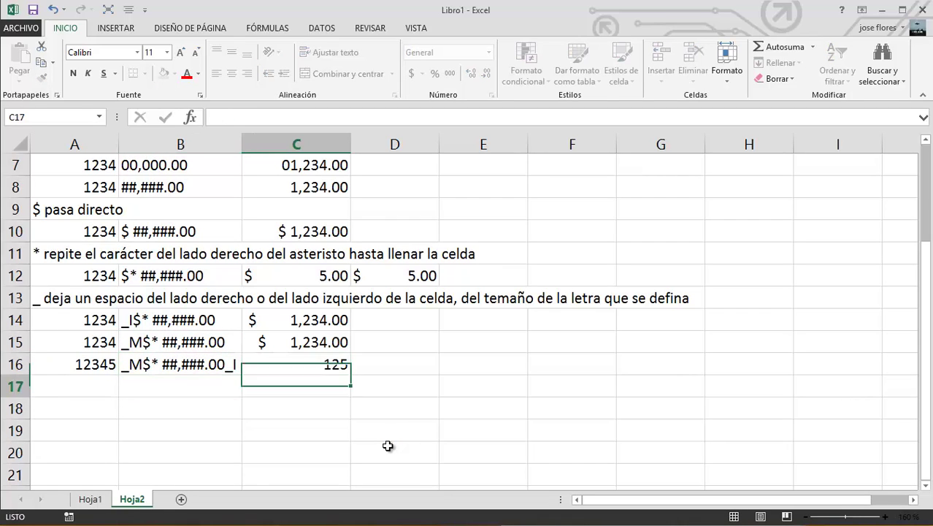
key("Up")
type("123")
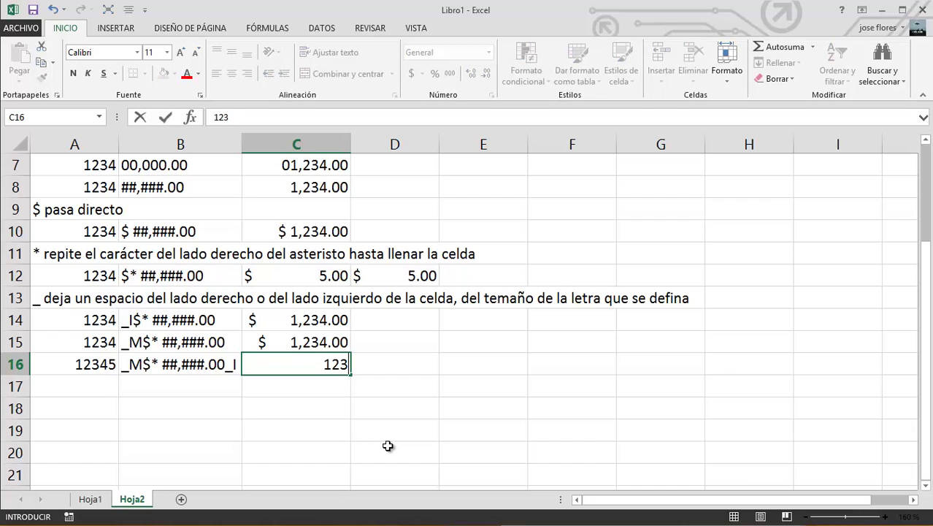
type("4")
key("Return")
key("Up")
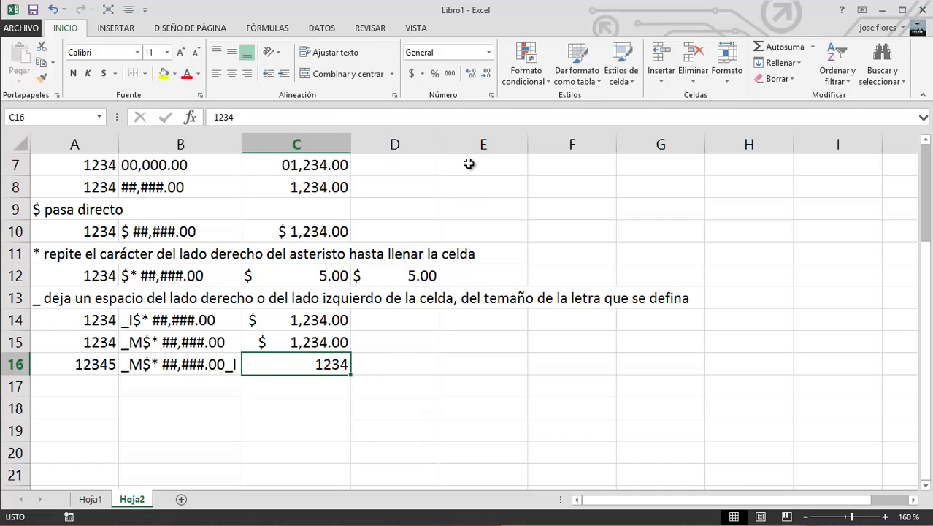
Step: Apply the custom format _M$* ##,###.00_I to C16
left_click(492, 95)
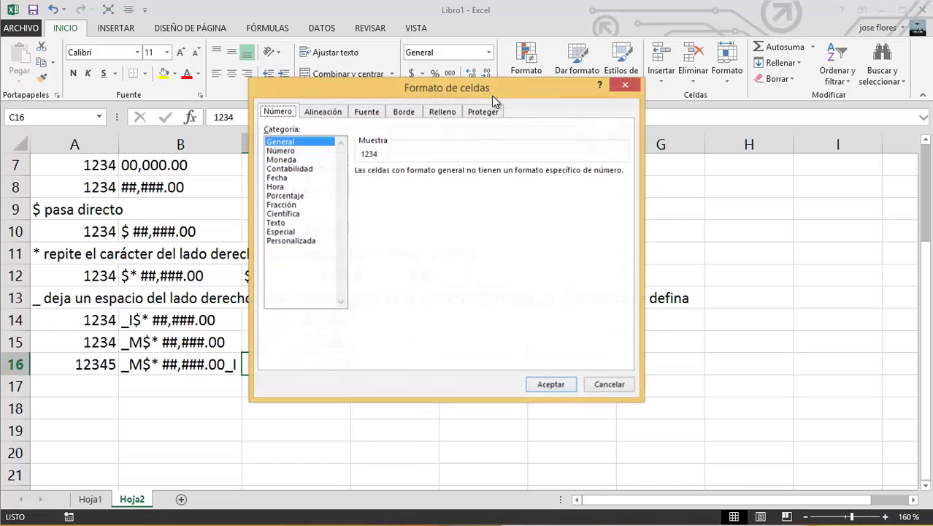
left_click(285, 239)
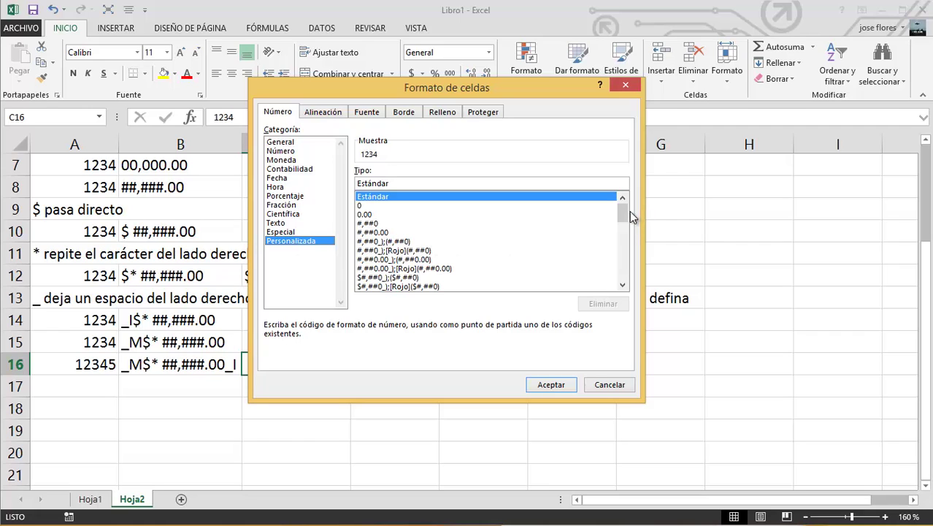
left_click_drag(621, 212, 621, 285)
left_click(382, 287)
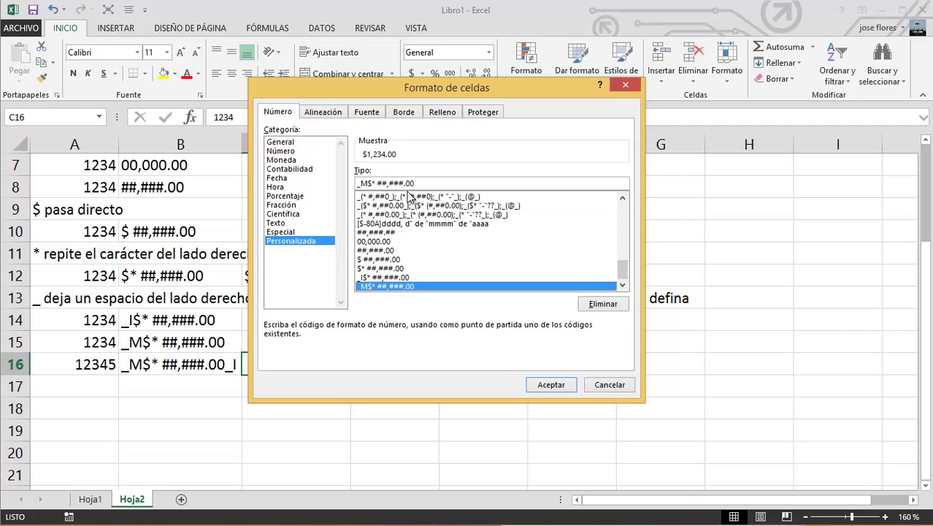
type("_")
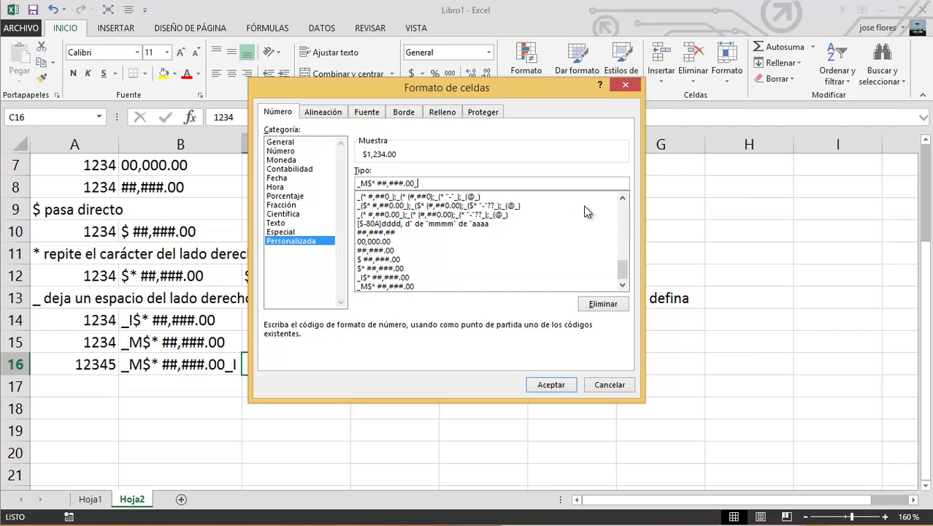
type("I")
left_click(556, 387)
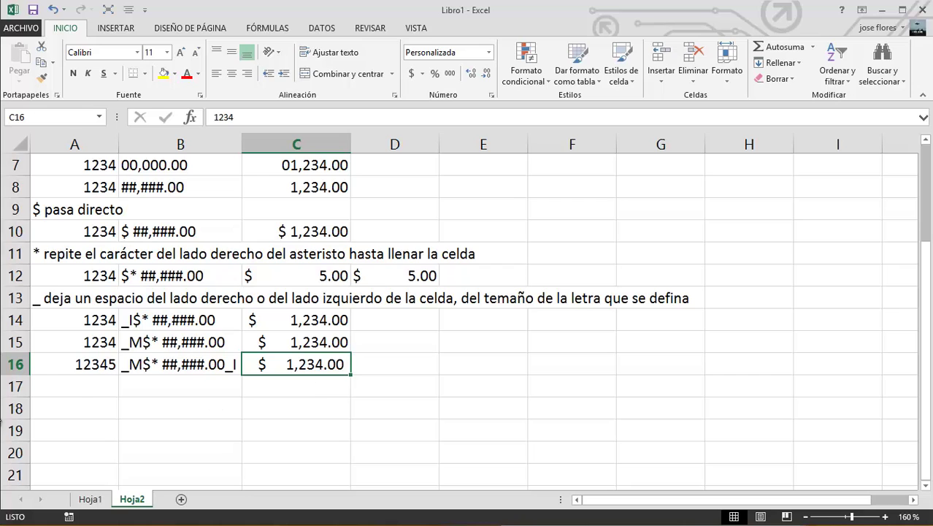
left_click(84, 385)
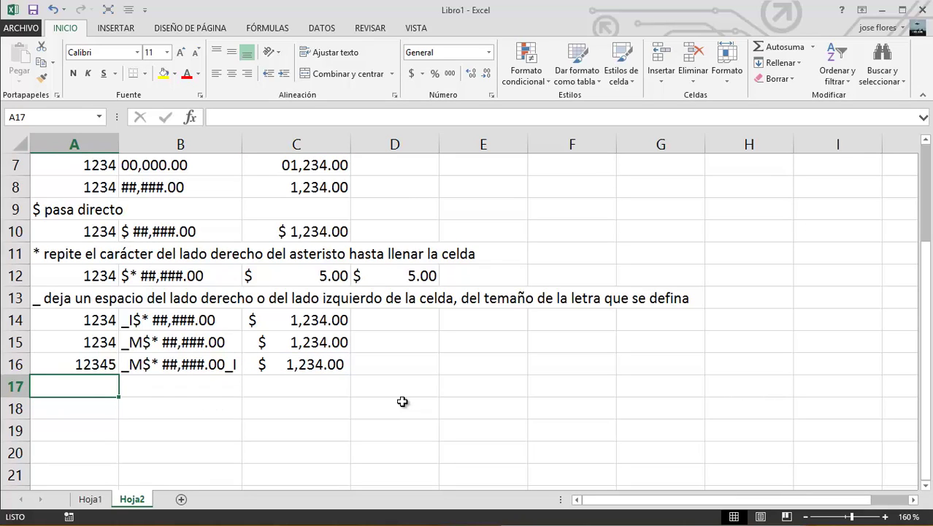
Step: Type the heading [Rojo] in A17
type("C")
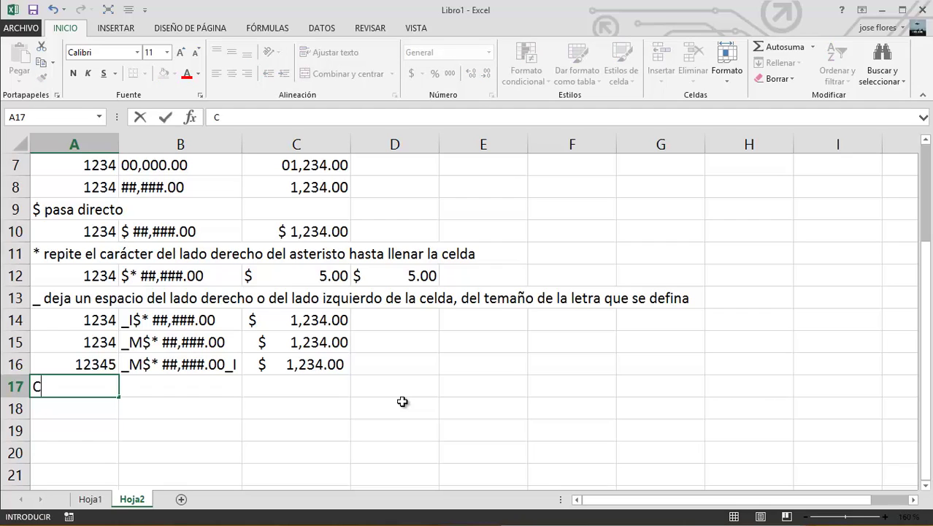
key("BackSpace")
type("[")
type("Rojo")
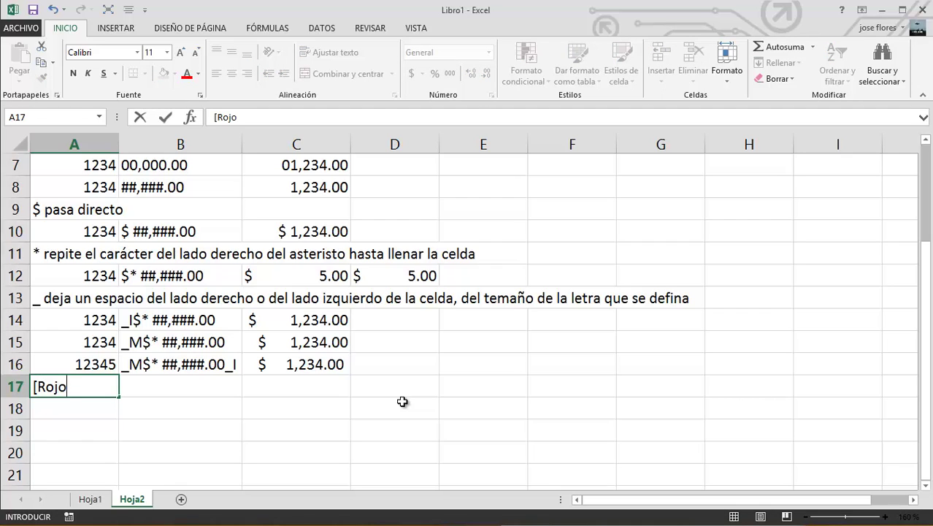
type("[")
key("BackSpace")
type("]")
key("Return")
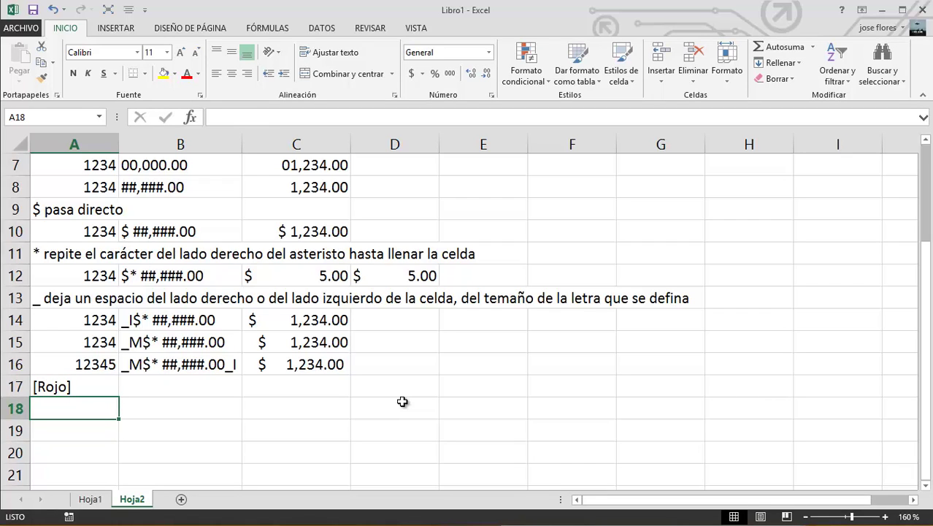
Step: Copy the row 14 example into row 18 and prefix B18's code with [Rojo]
key("Up")
key("Up")
key("Up")
key("Up")
key("shift+Right")
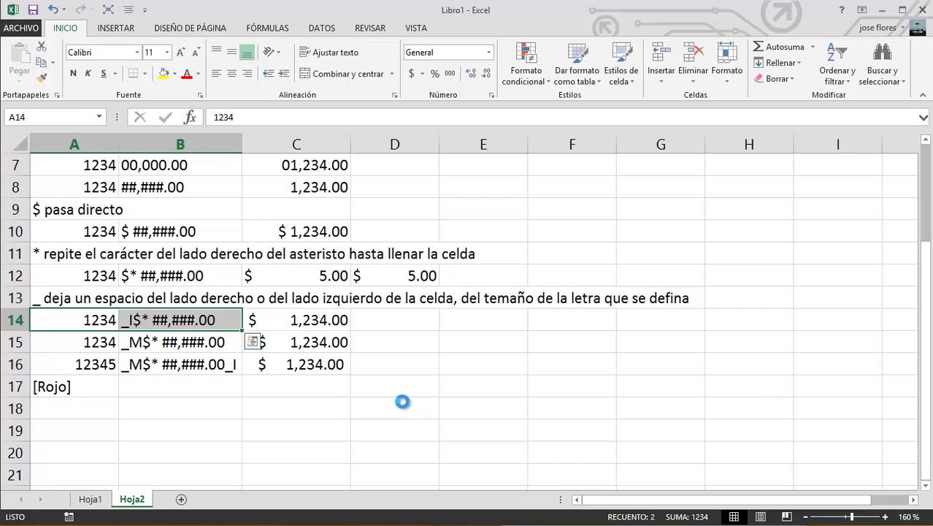
key("ctrl+c")
key("Down")
key("Down")
key("Down")
key("Down")
key("ctrl+v")
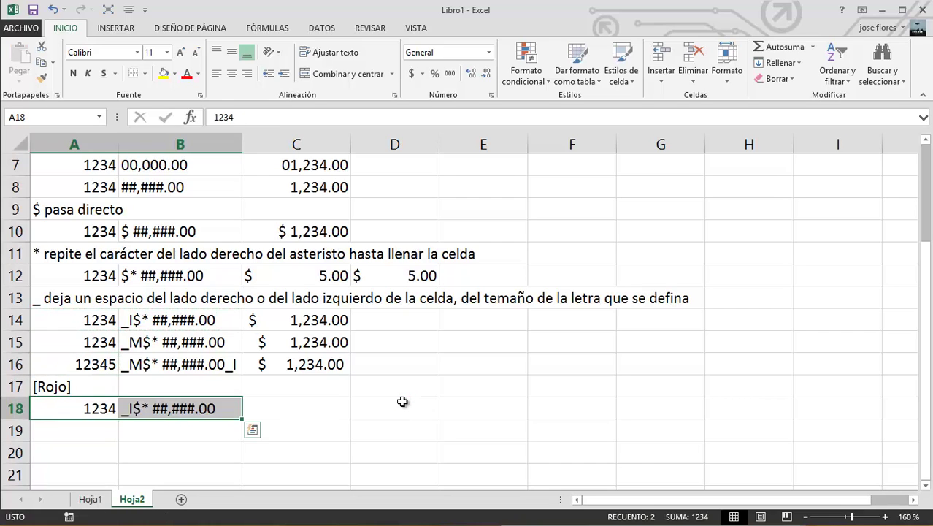
key("Escape")
key("Right")
key("F2")
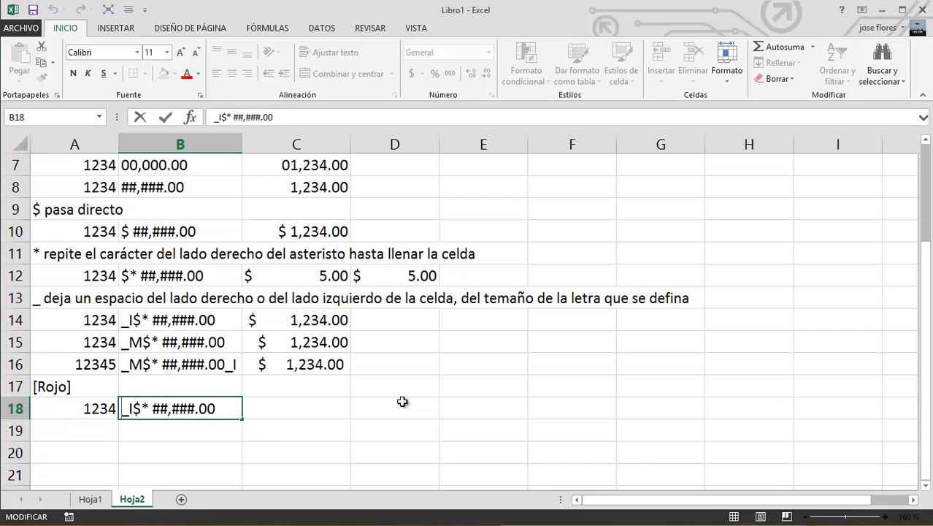
key("Home")
type("[Ro")
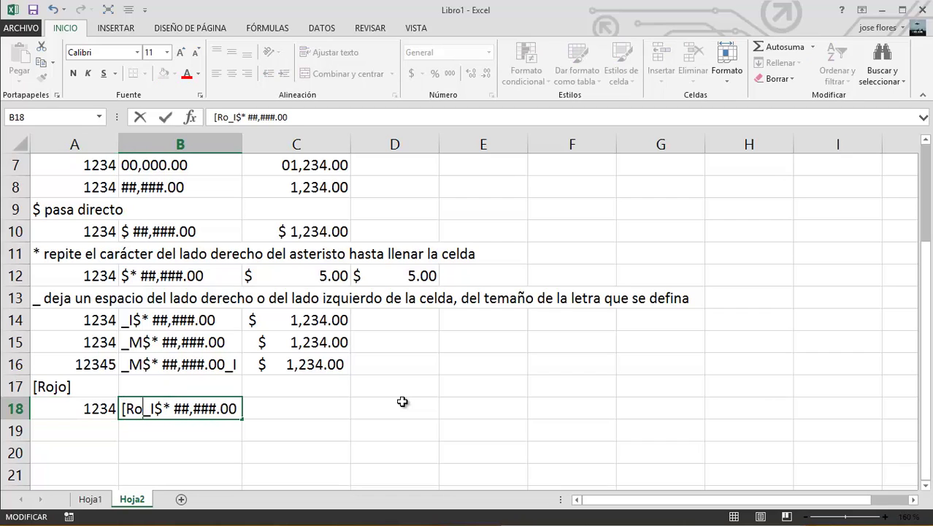
type("jo]")
key("Return")
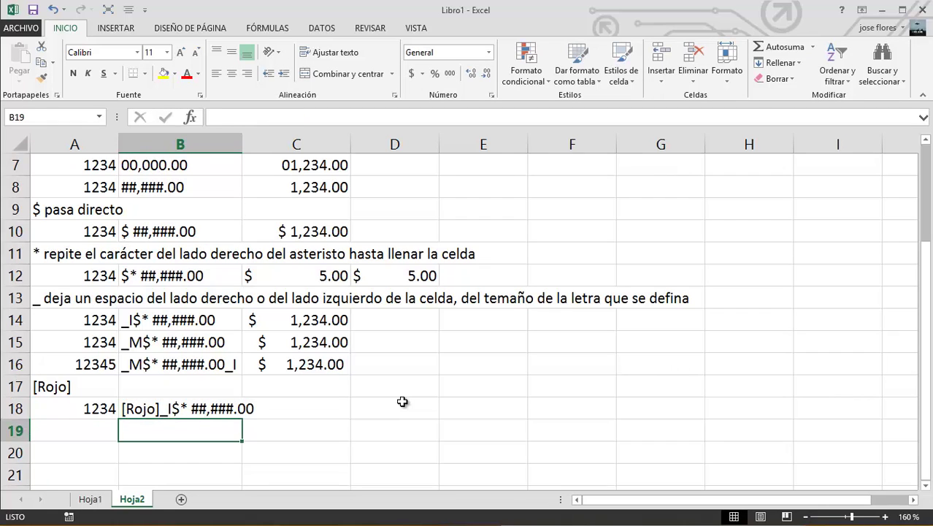
Step: Copy 1234 from A18 into C18 and widen column B for the longer label
key("Up")
key("Left")
key("ctrl+c")
key("Right")
key("Right")
key("Right")
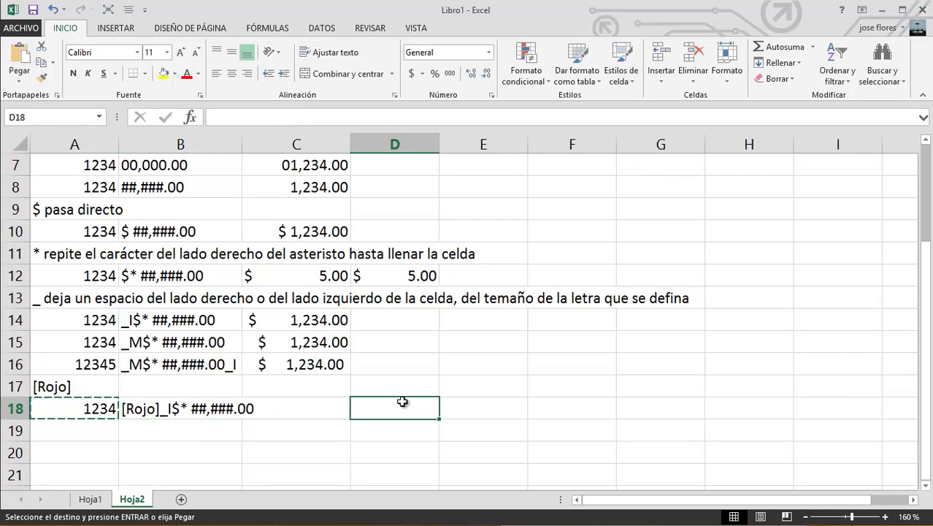
key("Left")
key("Return")
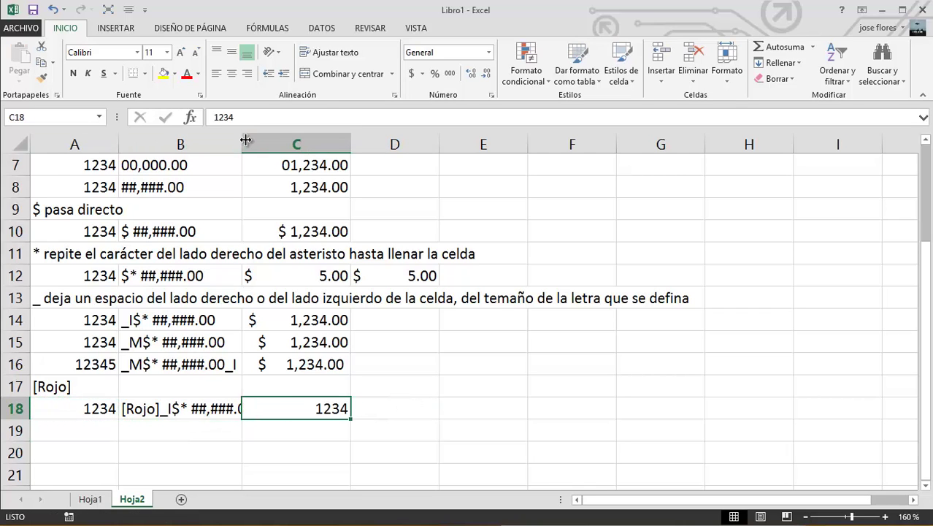
left_click_drag(243, 138, 264, 139)
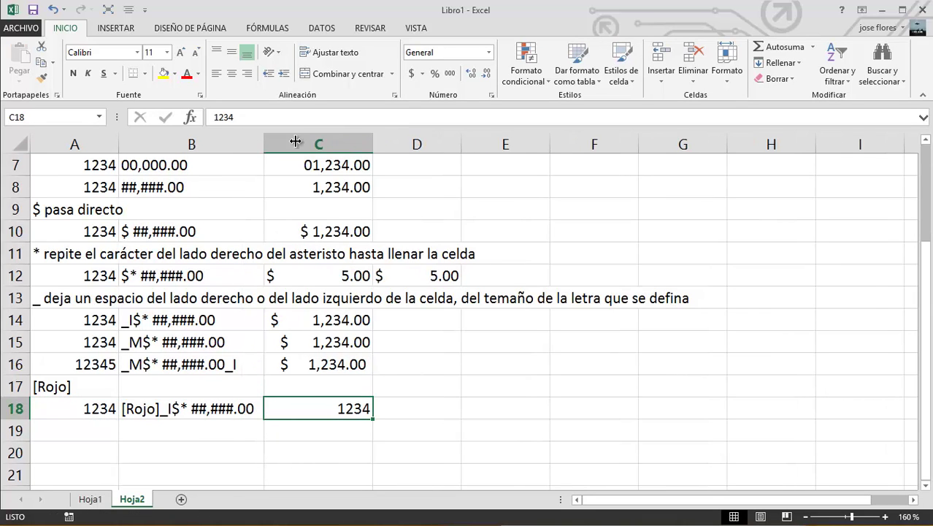
Step: Apply the custom format [Rojo]_M$* ##,###.00_I to C18, showing 1234 in red
left_click(493, 96)
left_click(312, 240)
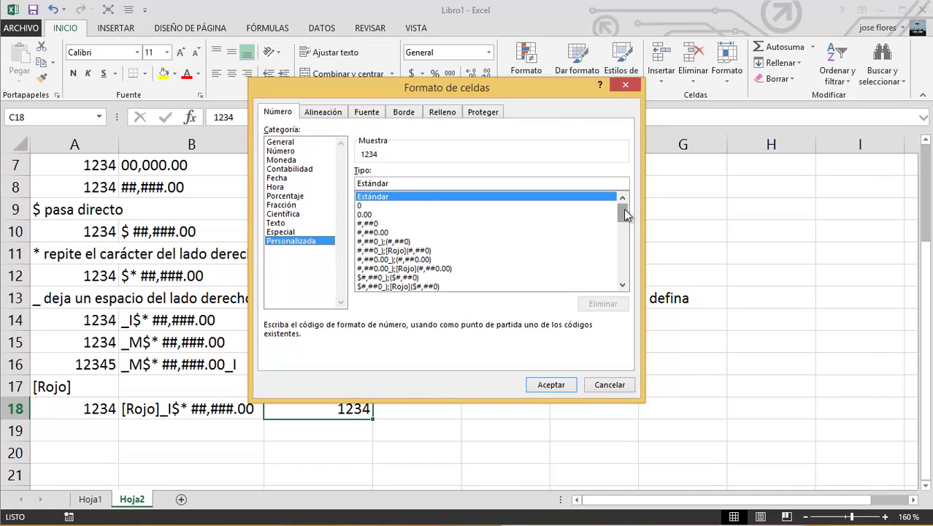
left_click_drag(623, 209, 624, 286)
left_click(367, 286)
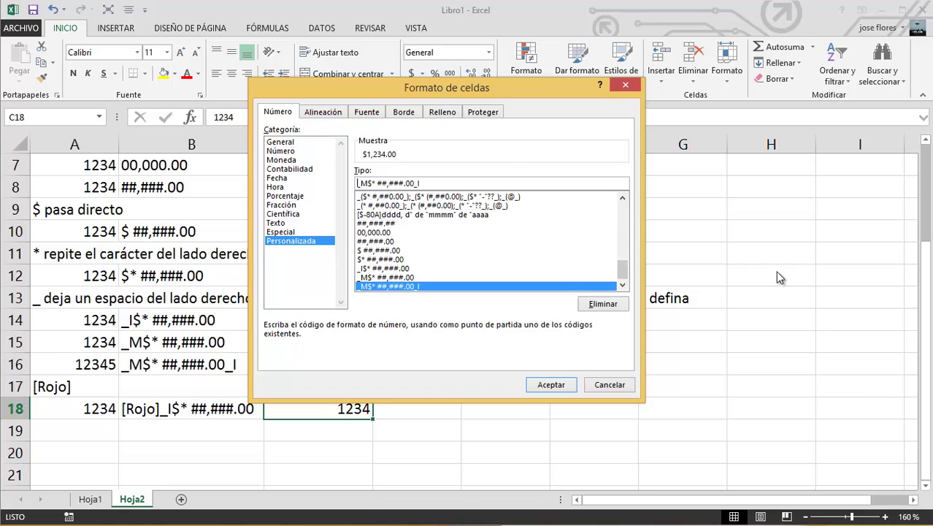
type("[Roj")
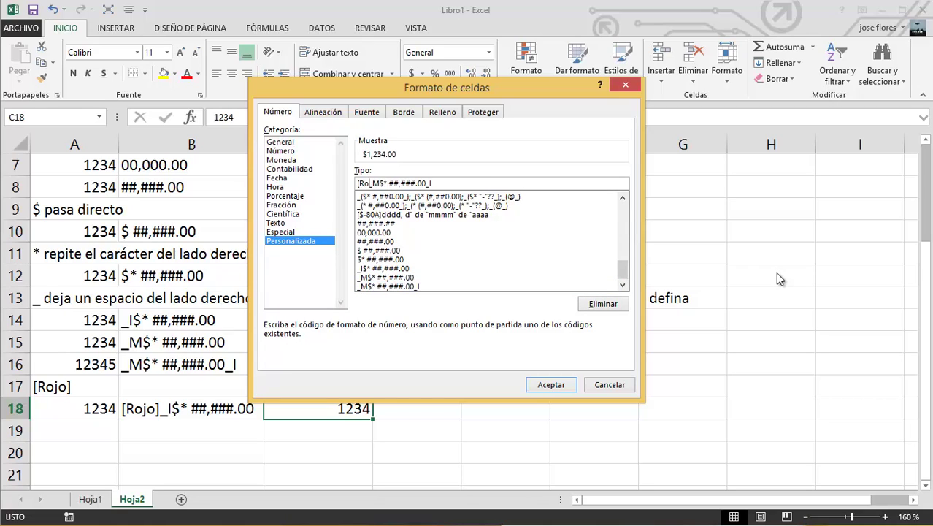
type("o]")
left_click(537, 385)
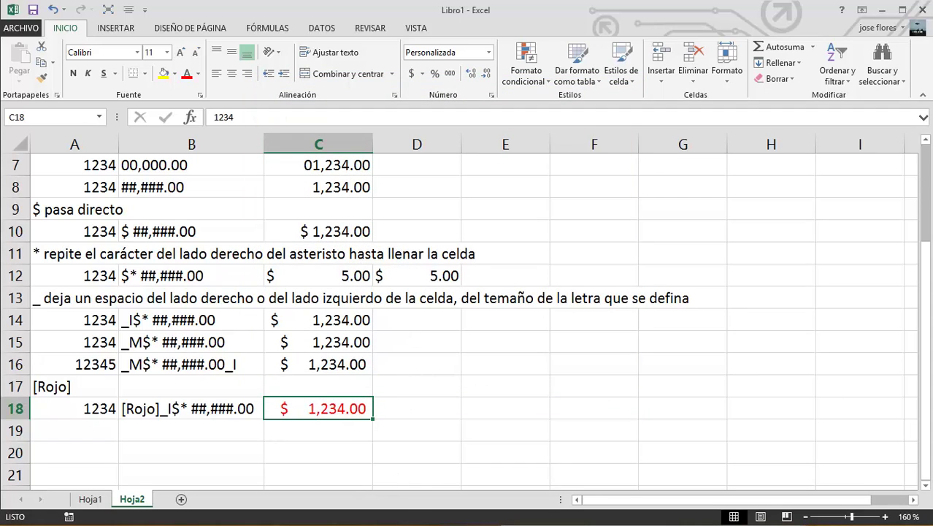
Step: Switch to Hoja1 and select the monthly sales figures B2:E9
scroll(381, 406, "up", 2)
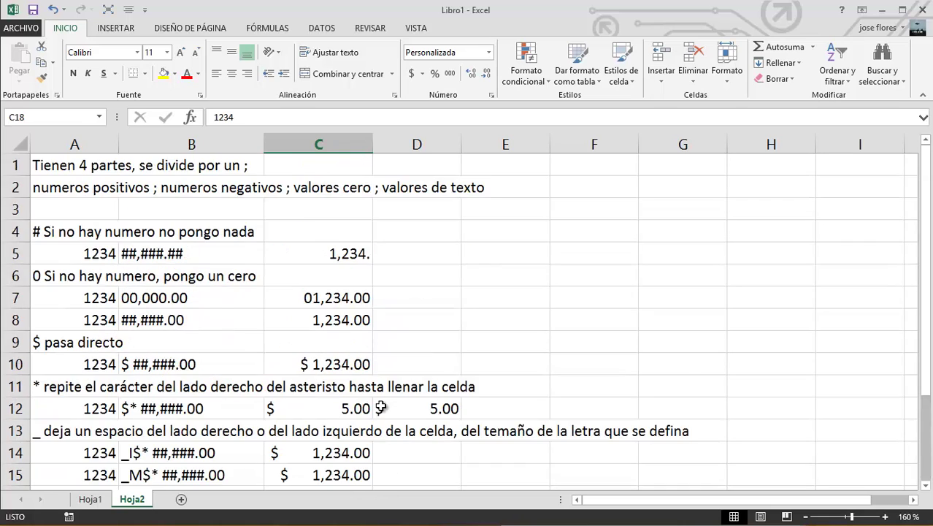
scroll(381, 406, "down", 5)
scroll(381, 406, "up", 5)
left_click(89, 499)
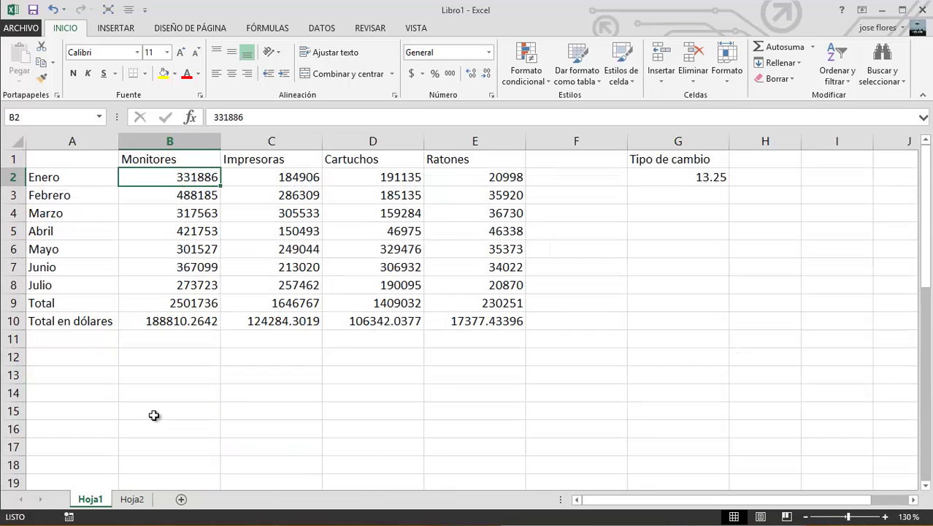
left_click_drag(155, 179, 487, 307)
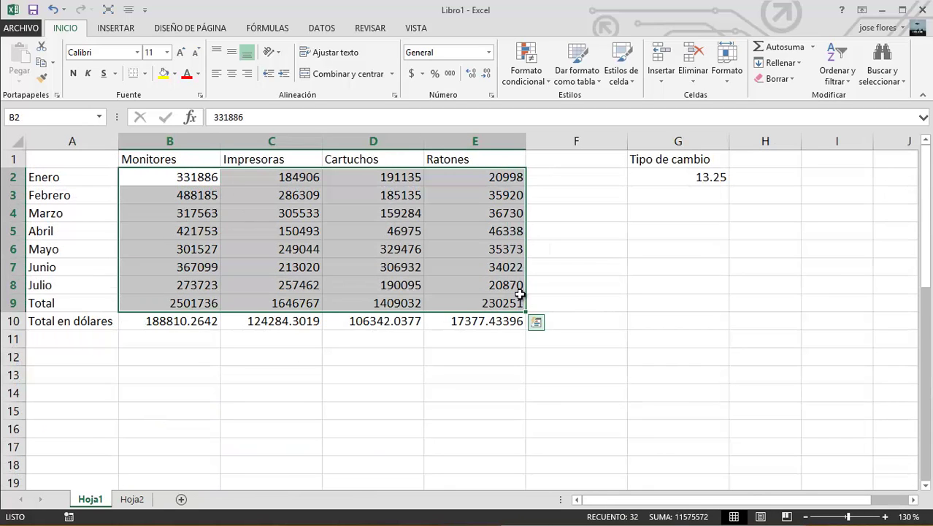
Step: Open Formato de celdas at Personalizada and clear the Estándar code from Tipo
left_click(488, 52)
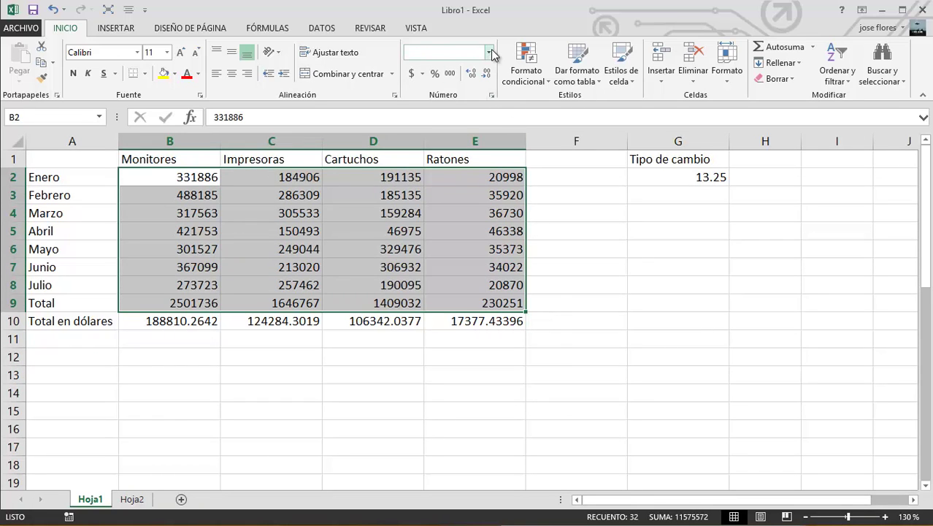
left_click(467, 406)
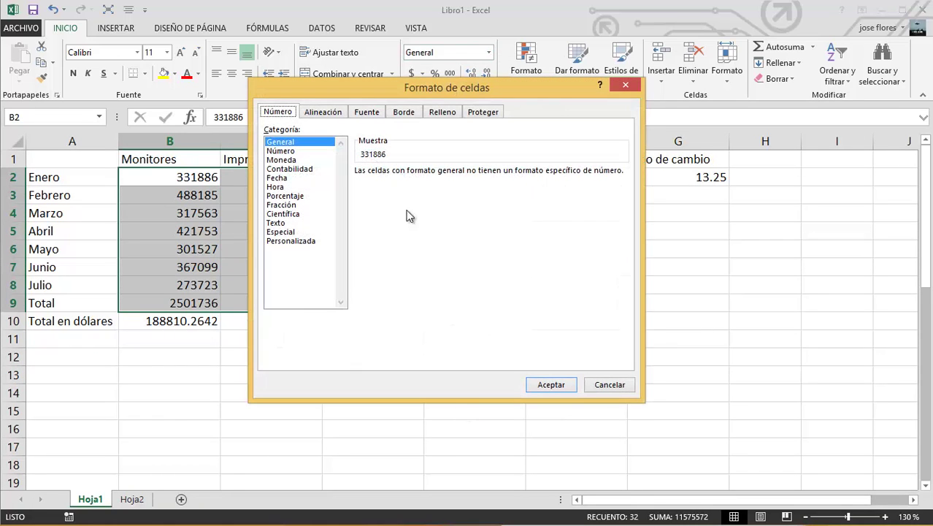
left_click(306, 241)
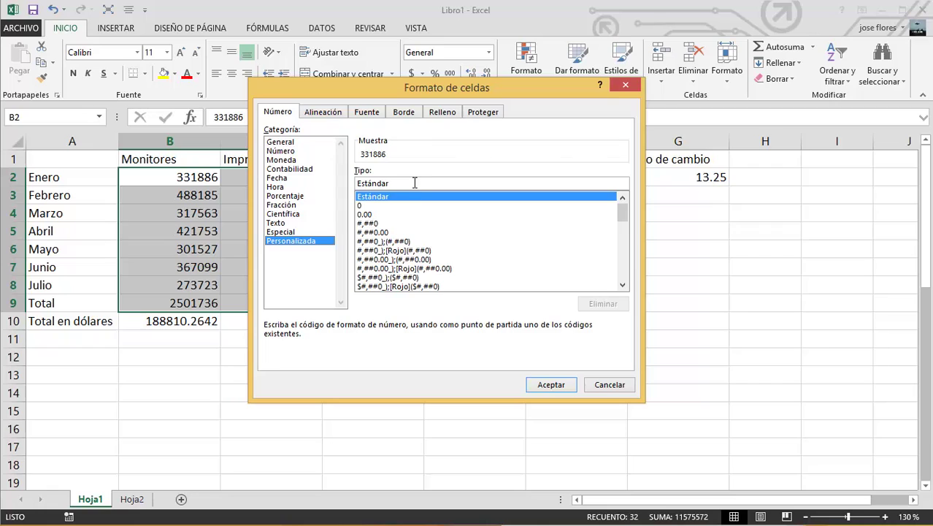
left_click_drag(414, 183, 186, 181)
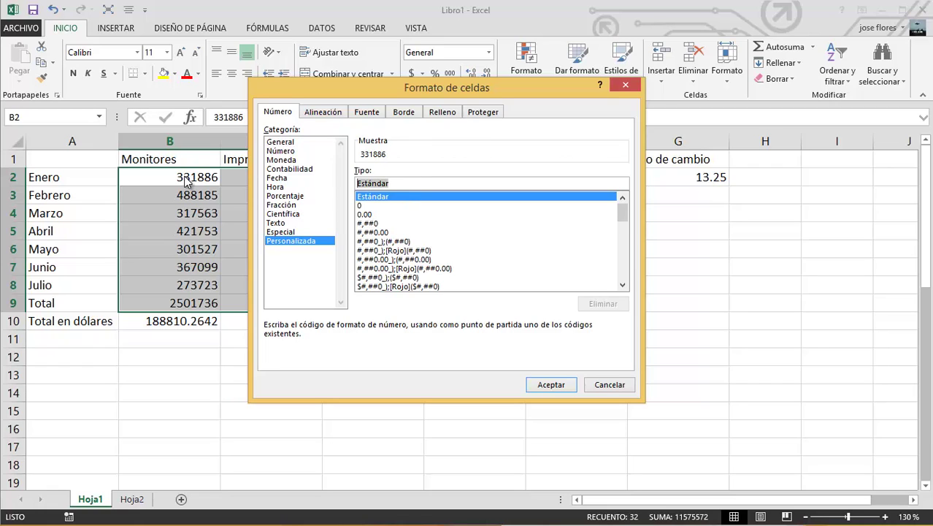
key("BackSpace")
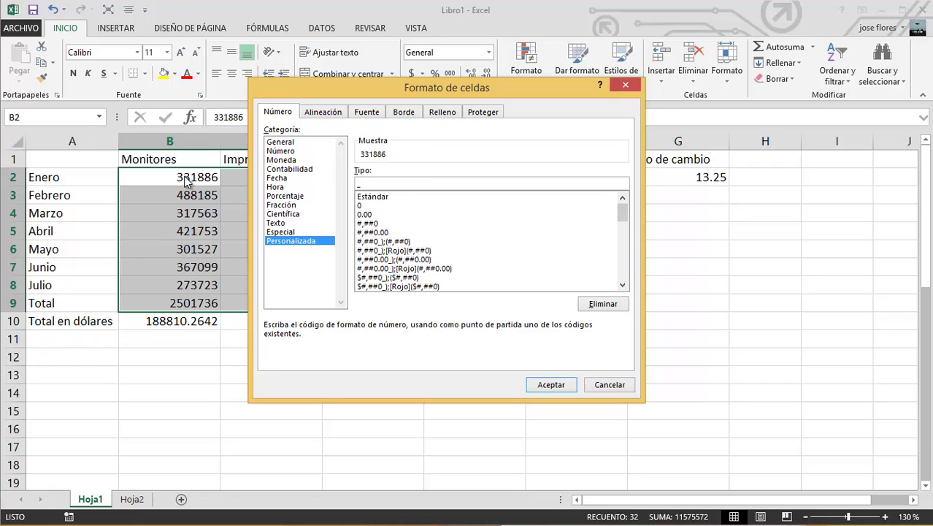
Step: Apply _L$* ##,###.00;[Rojo]_L(##,###.00);[Verde]00;[Azul]"Ojo aqui va un número" to B2:E9
type("L")
type("$* ")
type("##")
type(",###")
type(".00")
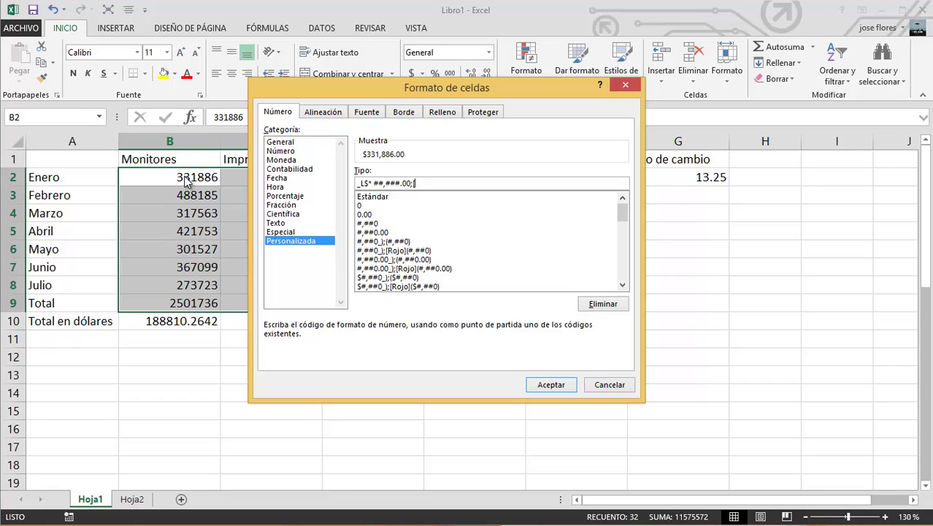
type("Rojo]")
type("_")
type("L(##,")
type("###")
type(".00")
type(");[V")
type("erde]")
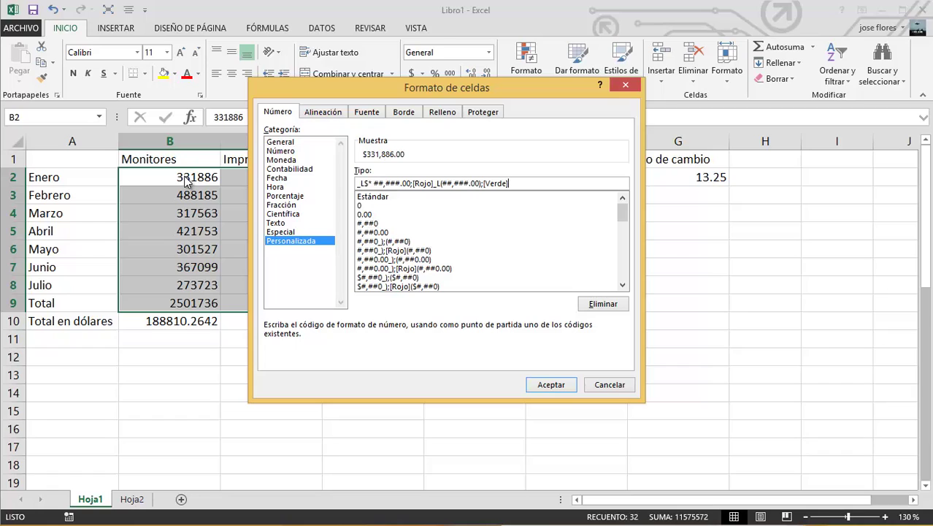
type("00")
type("zu")
key("BackSpace")
type("\"")
type("Ojo aau")
key("BackSpace")
key("BackSpace")
type("q")
type("ui va un")
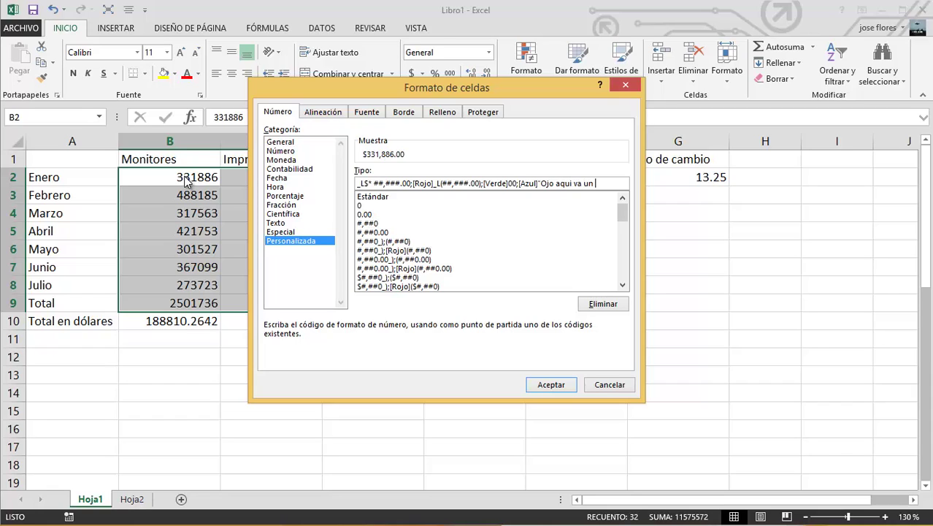
type(" número")
left_click(562, 386)
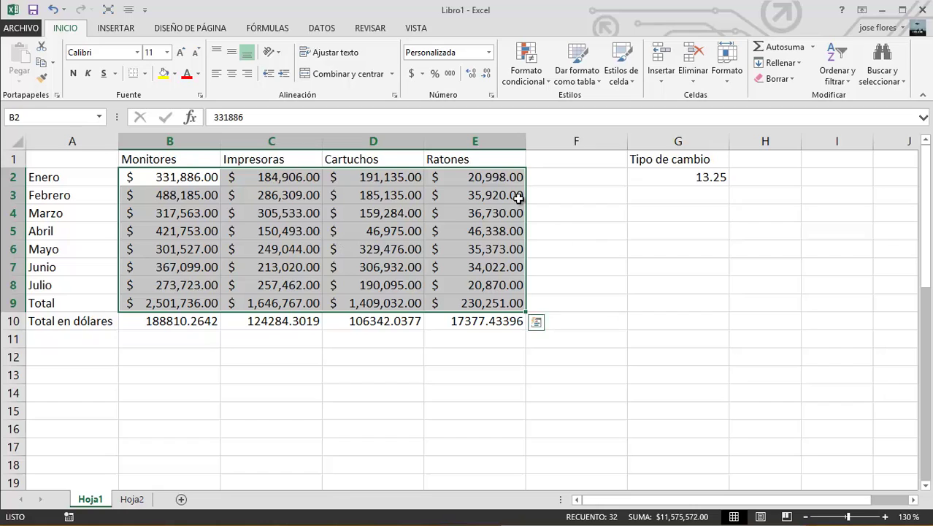
Step: Enter -5847 in C4 and 0 in D6 to test the negative and zero sections
left_click(257, 210)
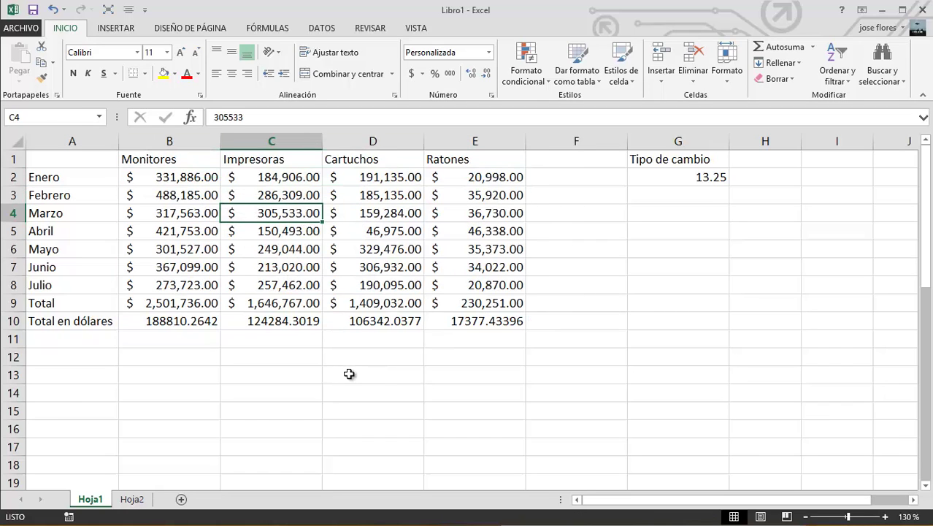
type("-5847")
key("Return")
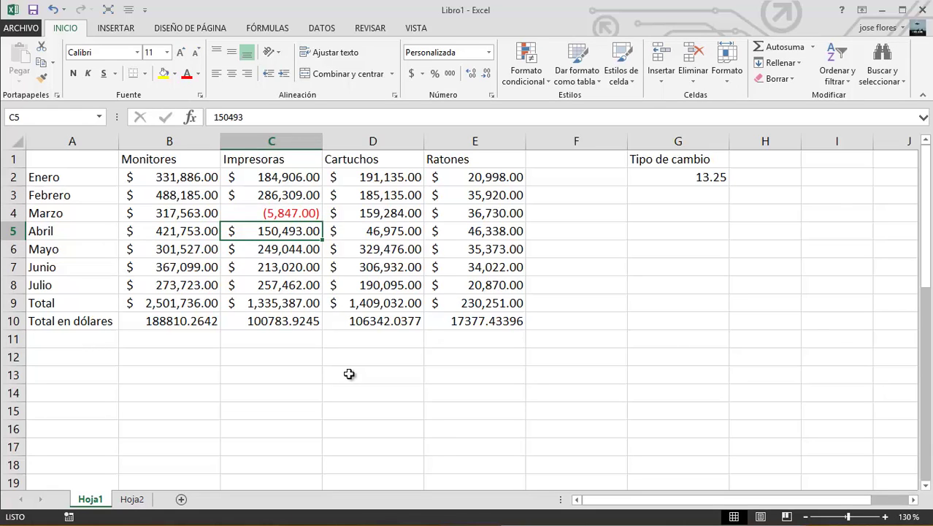
key("Right")
key("Down")
type("0")
key("Return")
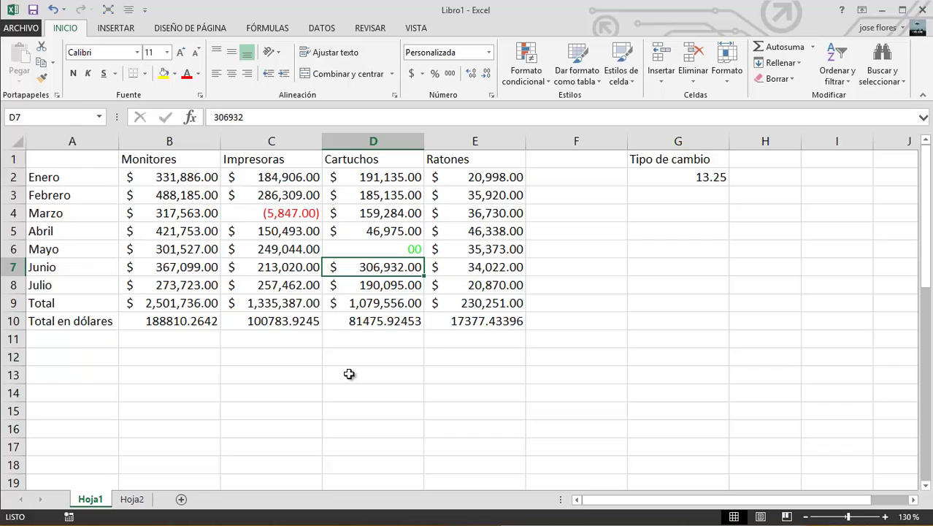
Step: Enter 7O45 in B6 to show the blue text note, then autofit column B
key("Up")
key("Left")
key("Left")
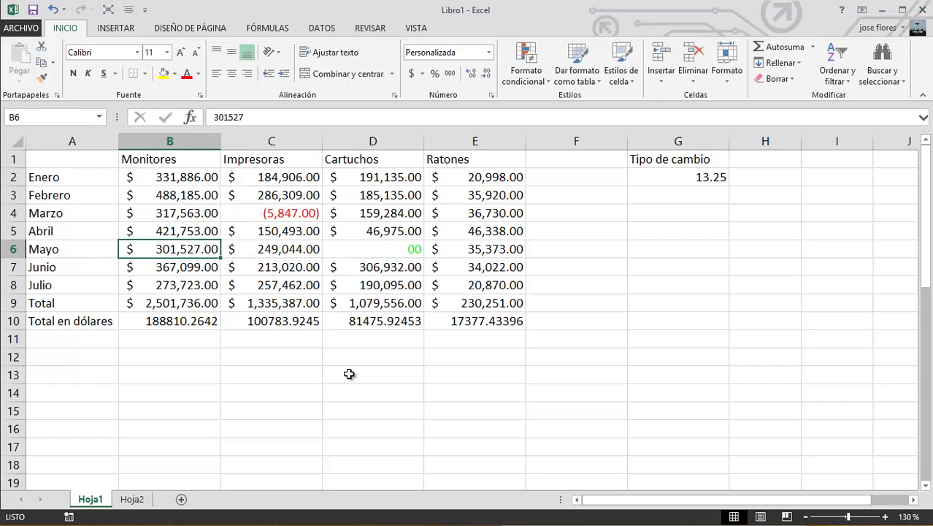
type("7")
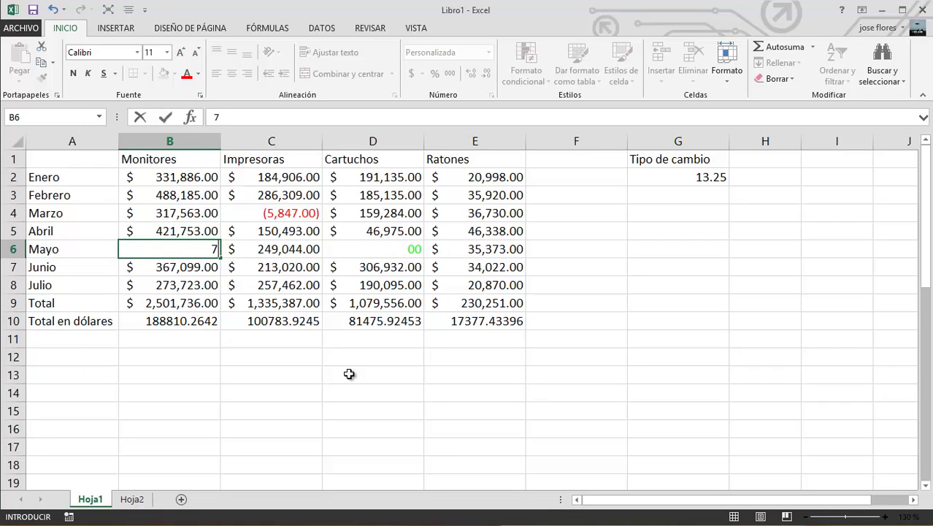
type("045")
key("Return")
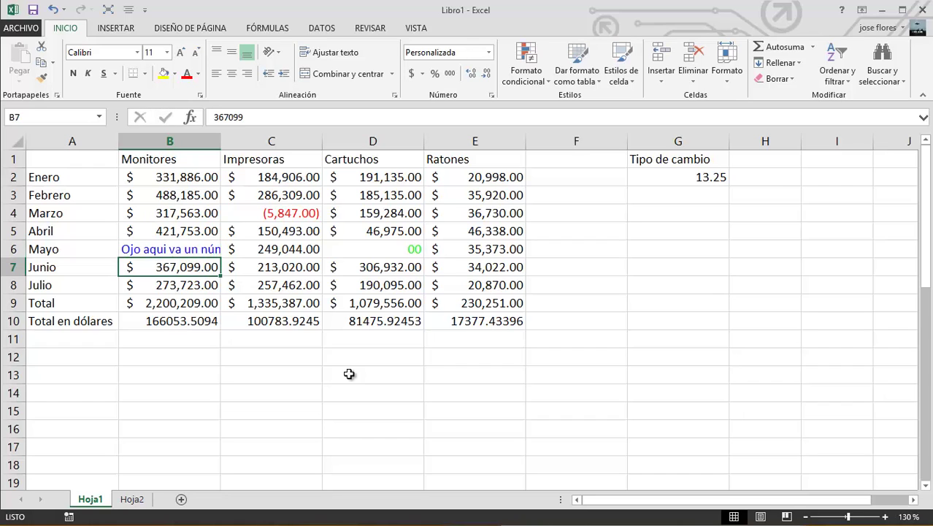
double_click(221, 141)
left_click(226, 246)
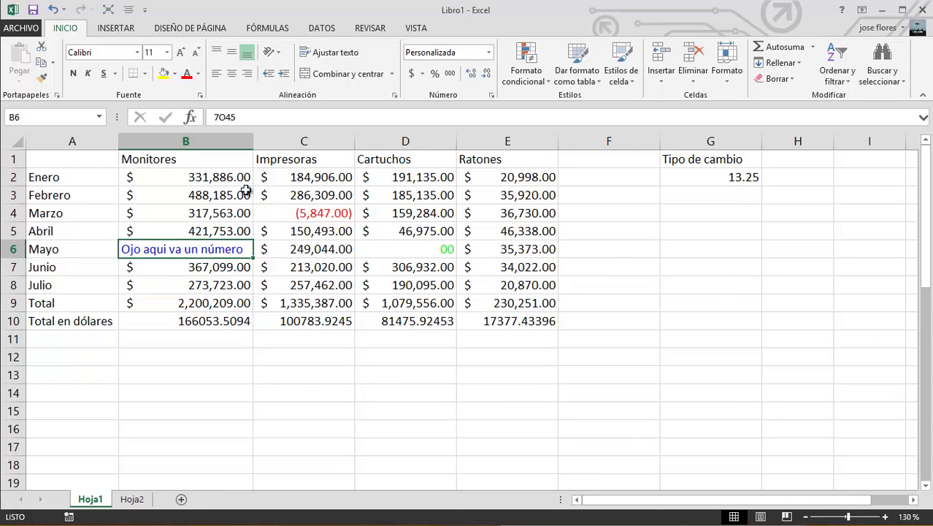